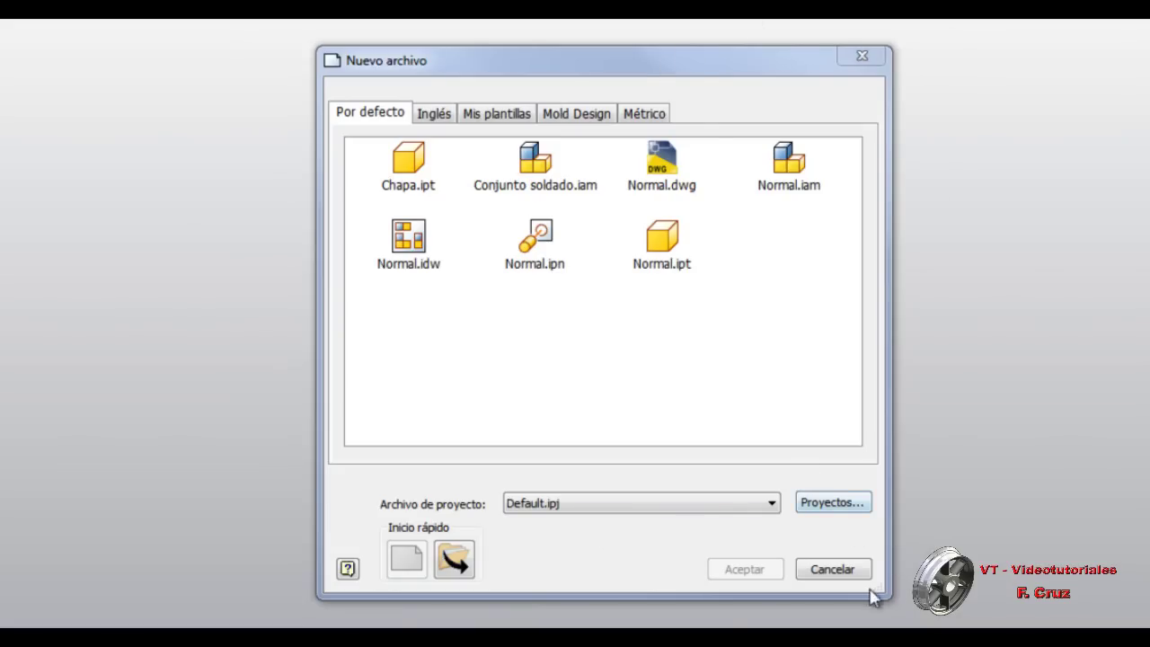
Reopen the new-file dialog and examine the default part, assembly, drawing and presentation templates
click(834, 571)
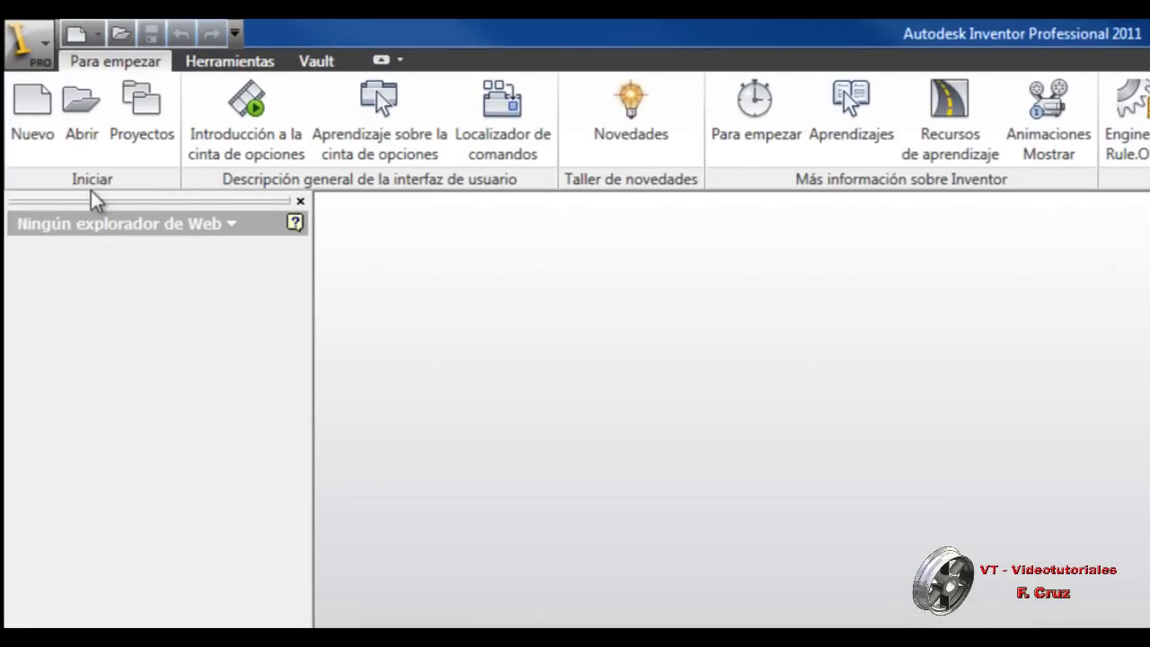
click(2, 50)
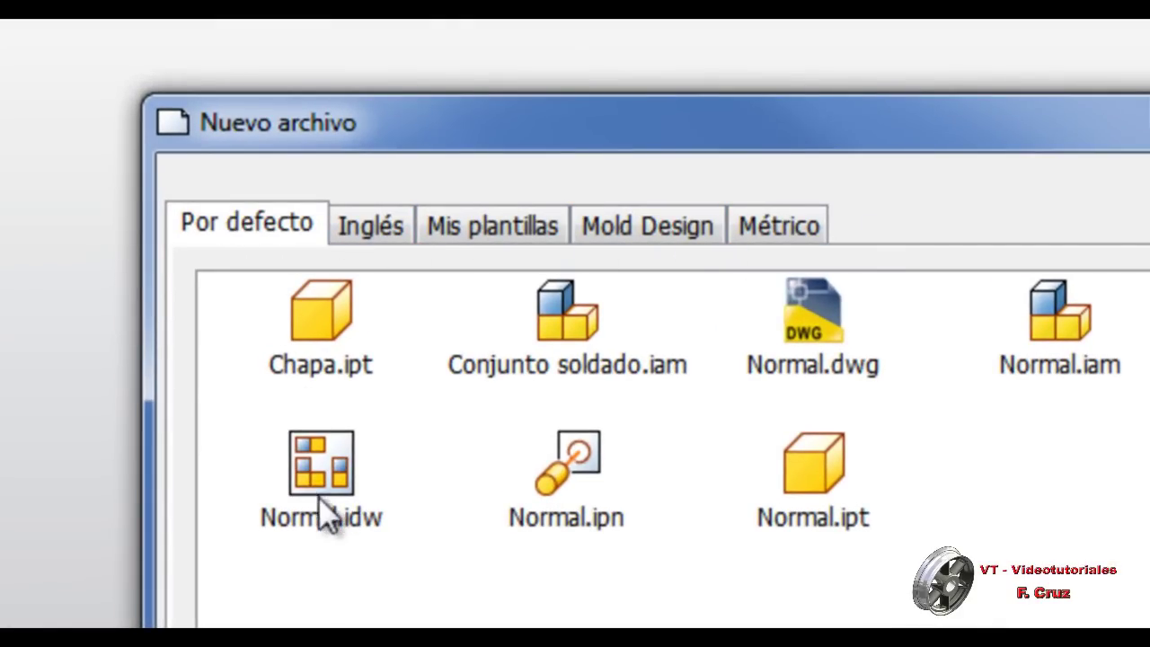
click(321, 360)
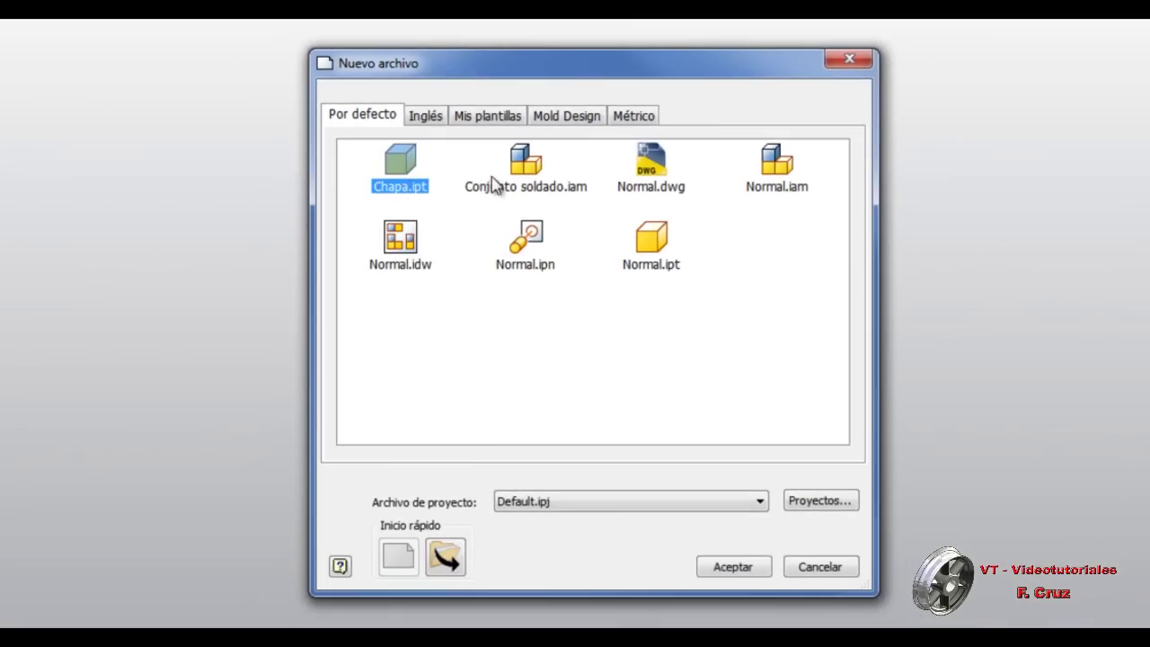
click(526, 177)
click(649, 184)
click(778, 176)
click(400, 238)
click(526, 239)
click(648, 241)
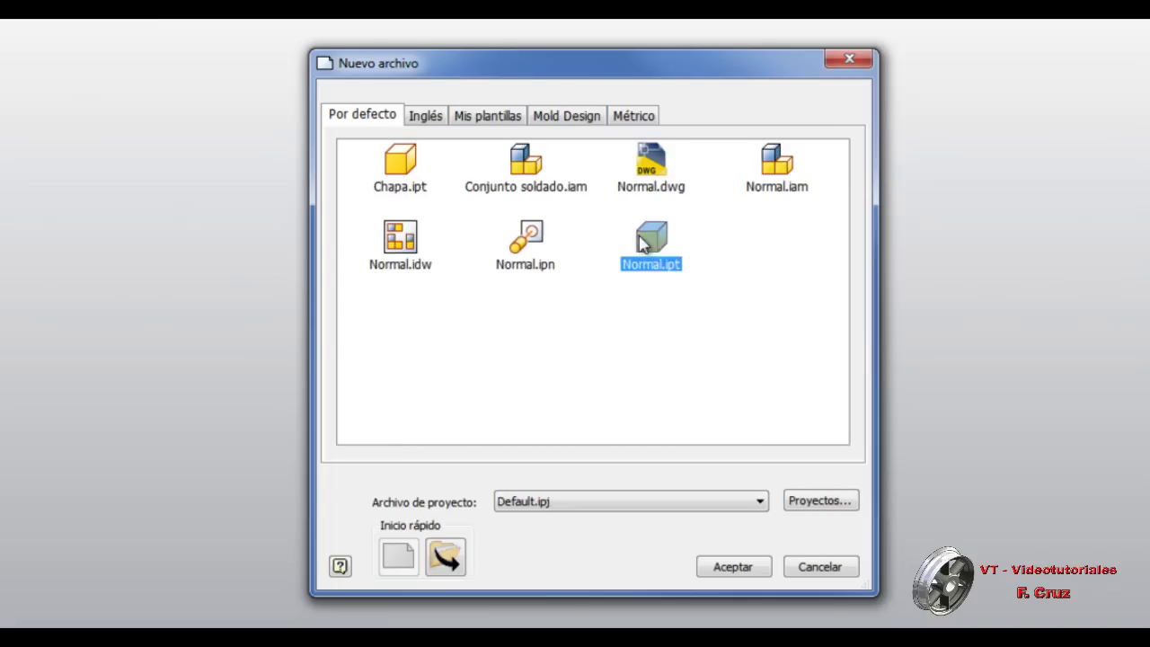
click(531, 360)
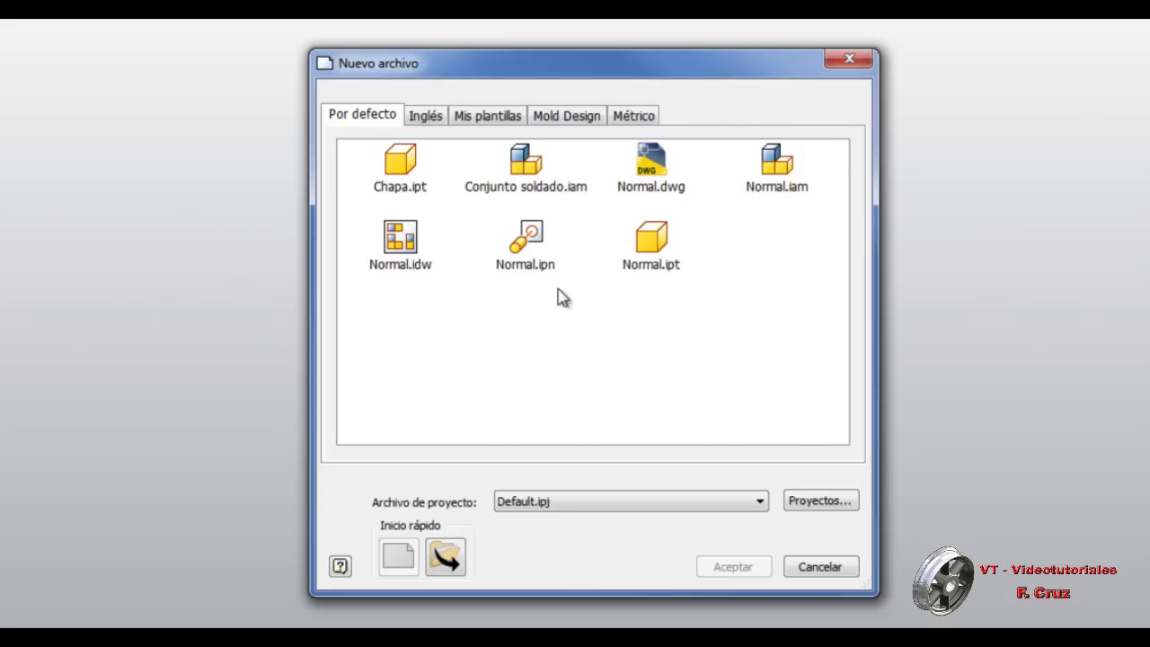
Examine the templates in the Inglés, Mis plantillas, Mold Design and Métrico categories, and return to the default set
click(428, 118)
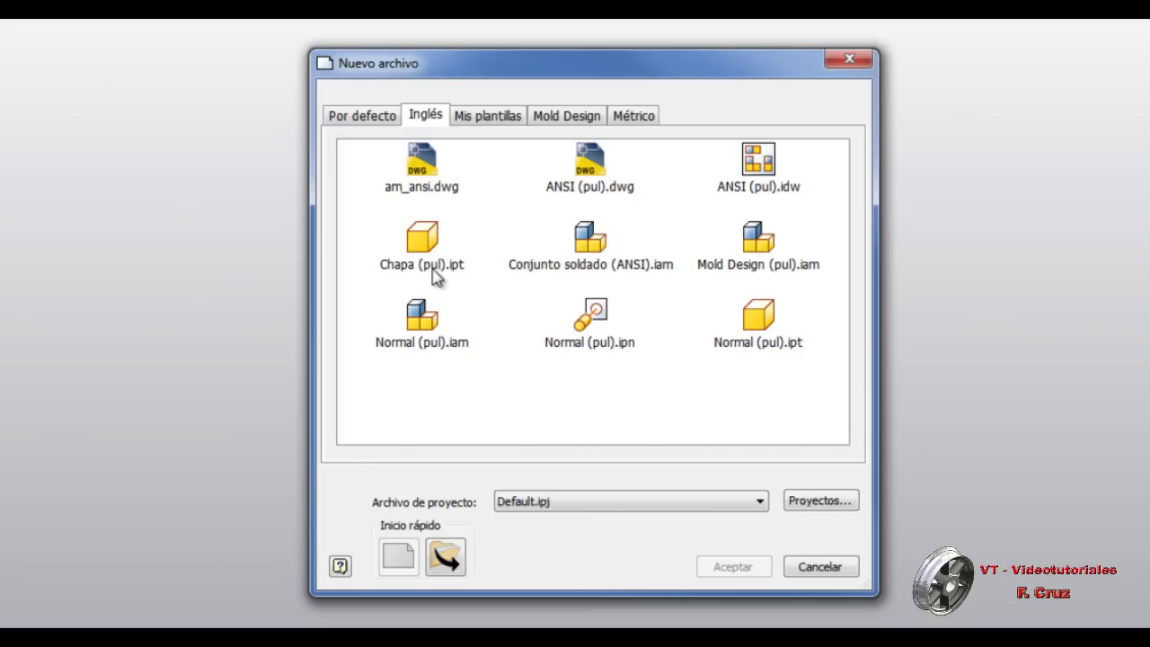
click(489, 116)
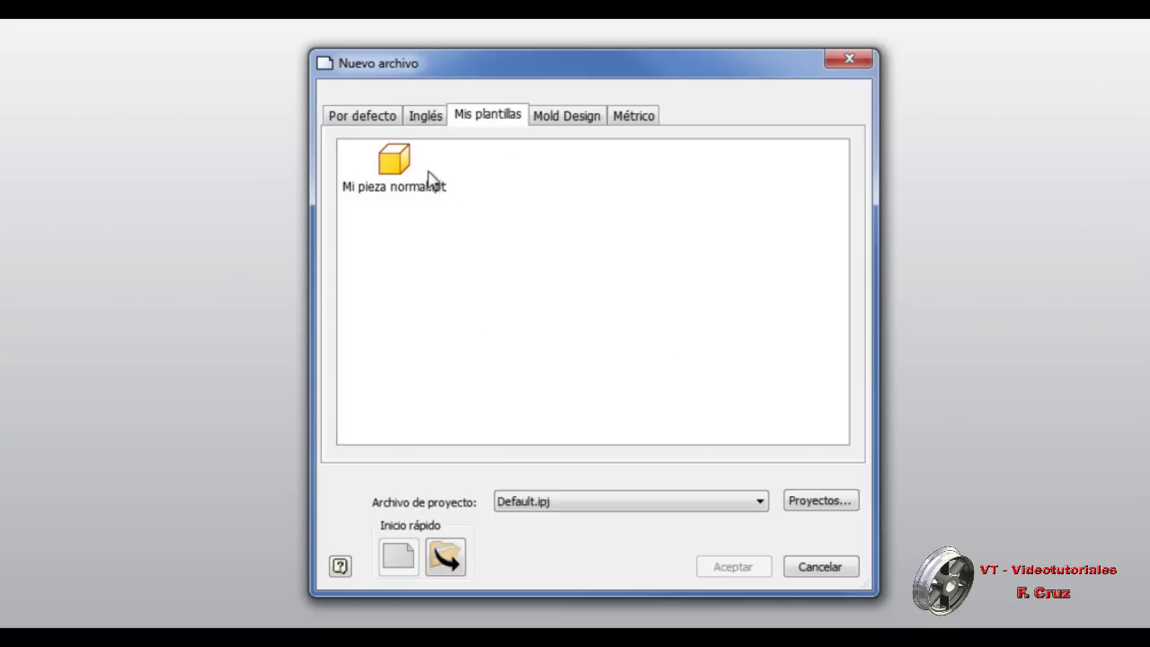
click(581, 120)
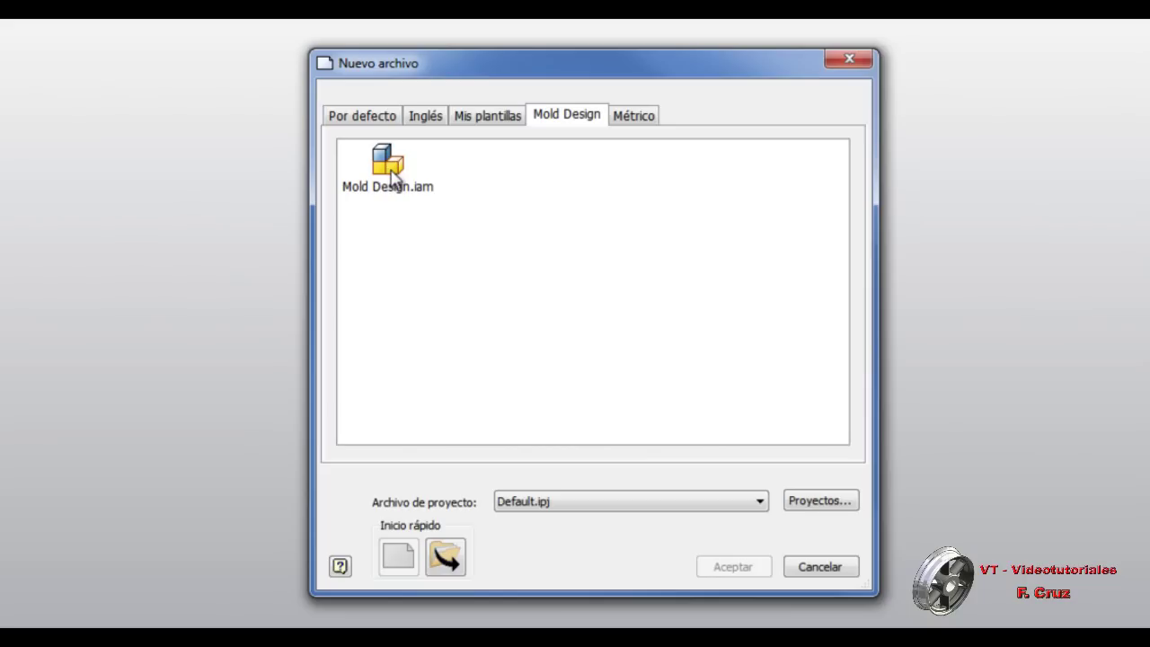
click(642, 118)
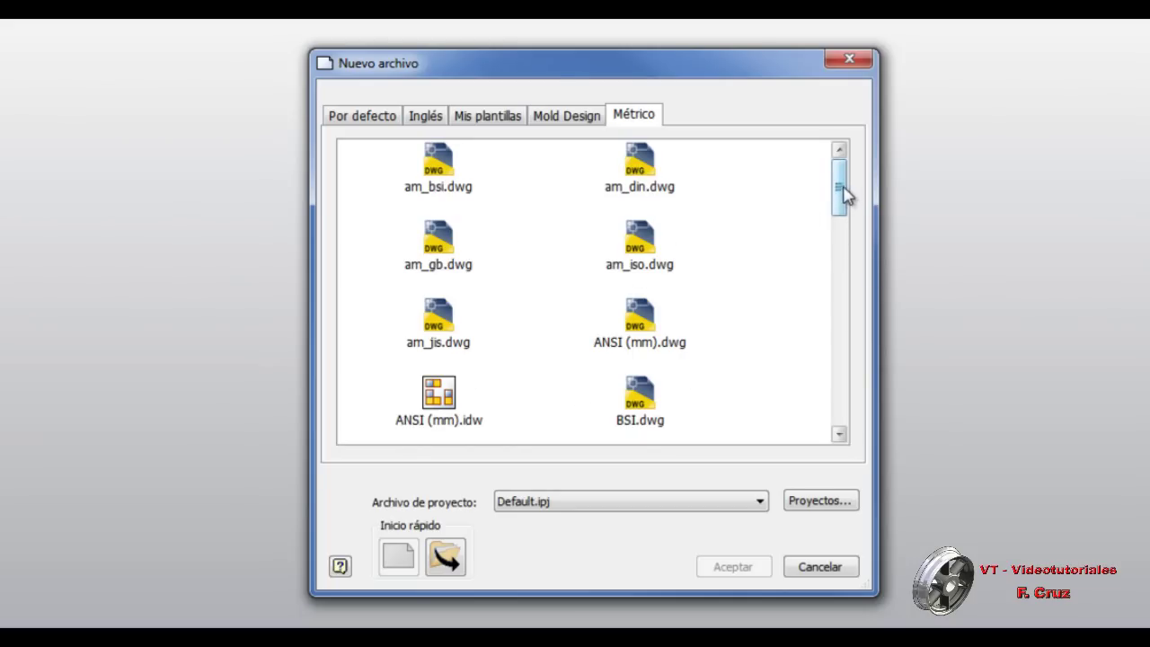
mouse_move(842, 185)
mouse_down()
mouse_move(842, 416)
mouse_move(852, 375)
mouse_move(844, 224)
mouse_move(859, 180)
mouse_move(873, 257)
mouse_move(857, 431)
mouse_move(840, 226)
mouse_move(854, 172)
mouse_up()
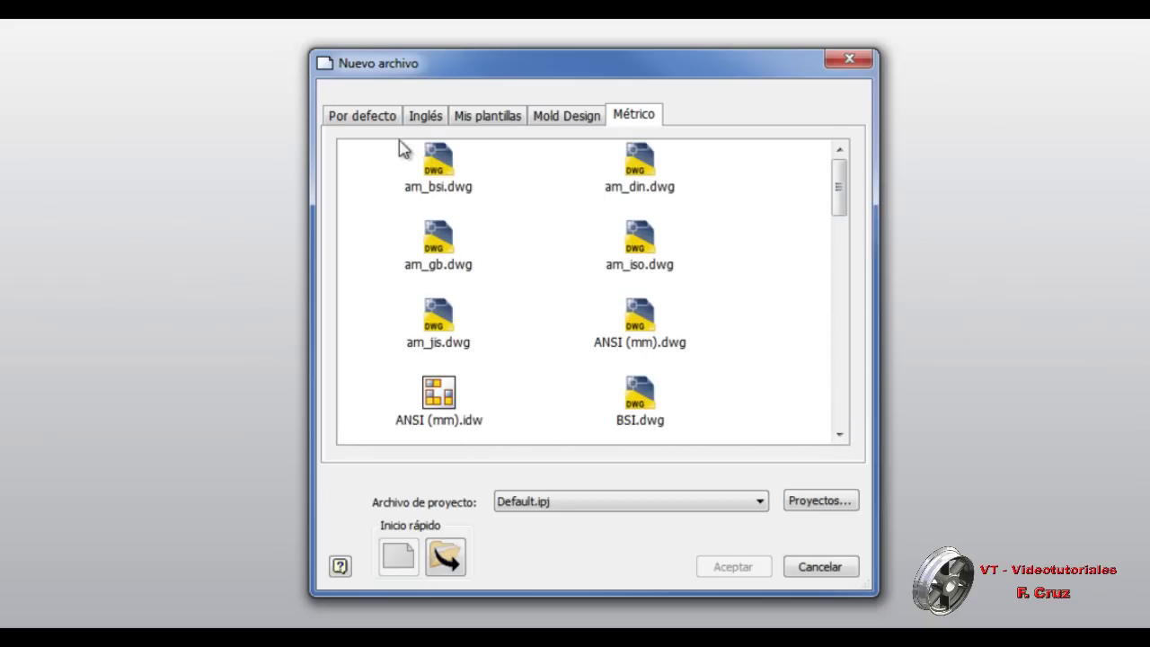
click(360, 117)
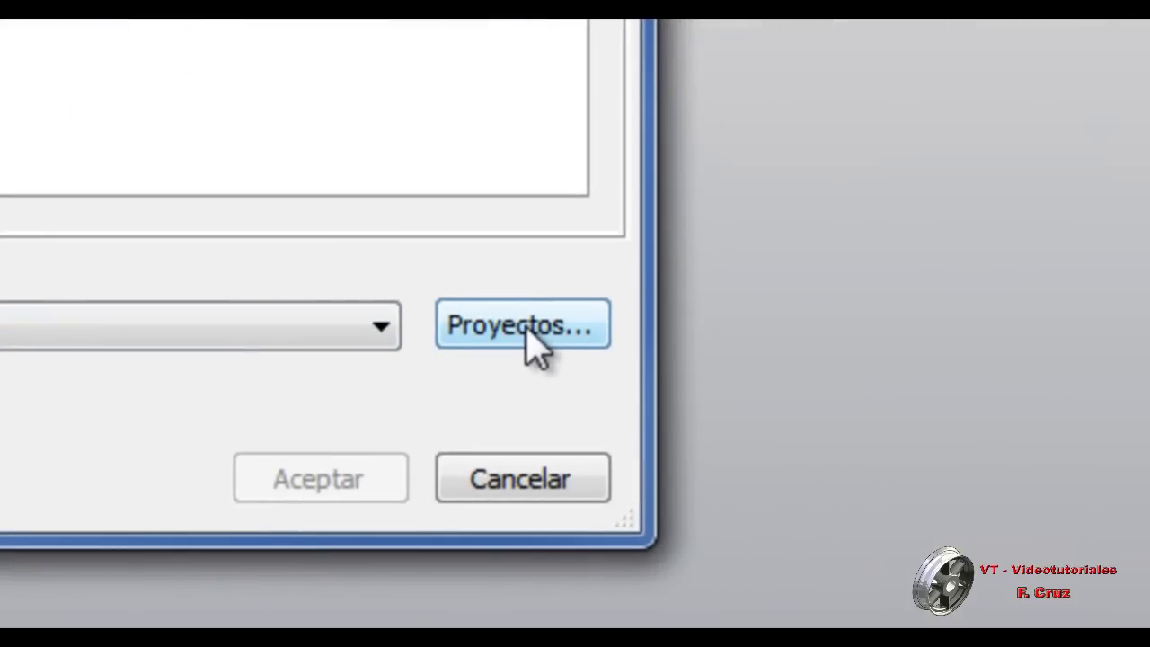
Open the project manager and start a new project of the type "Nuevo proyecto para un único usuario"
click(735, 461)
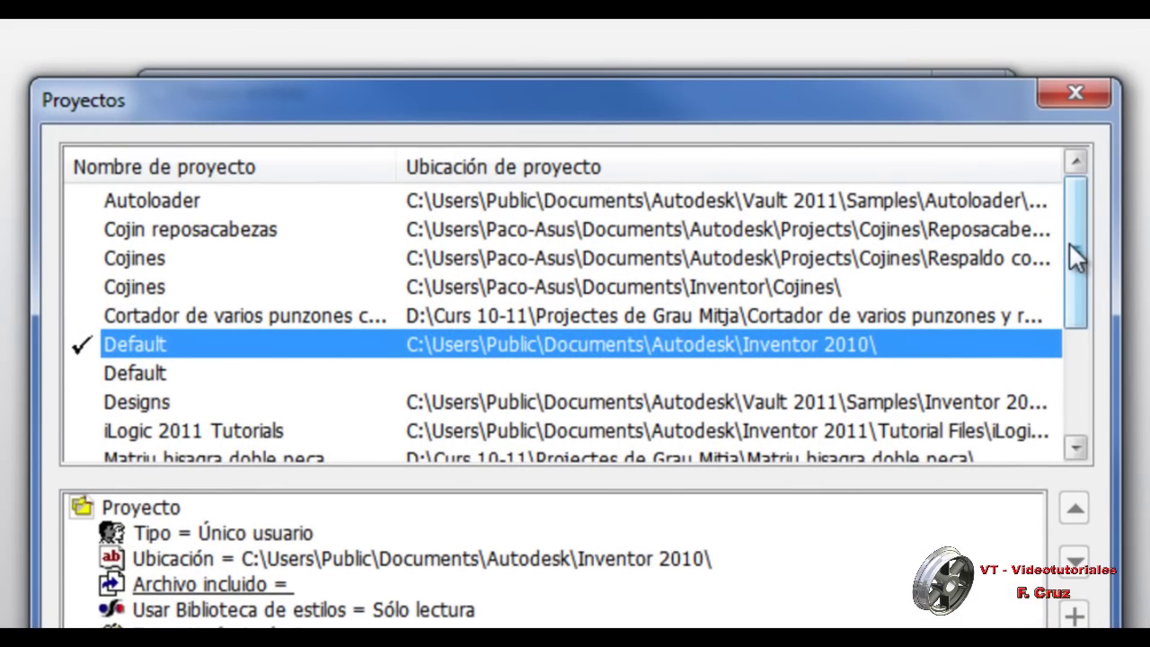
drag(939, 173, 938, 226)
drag(1067, 325, 1088, 413)
drag(1090, 360, 1082, 186)
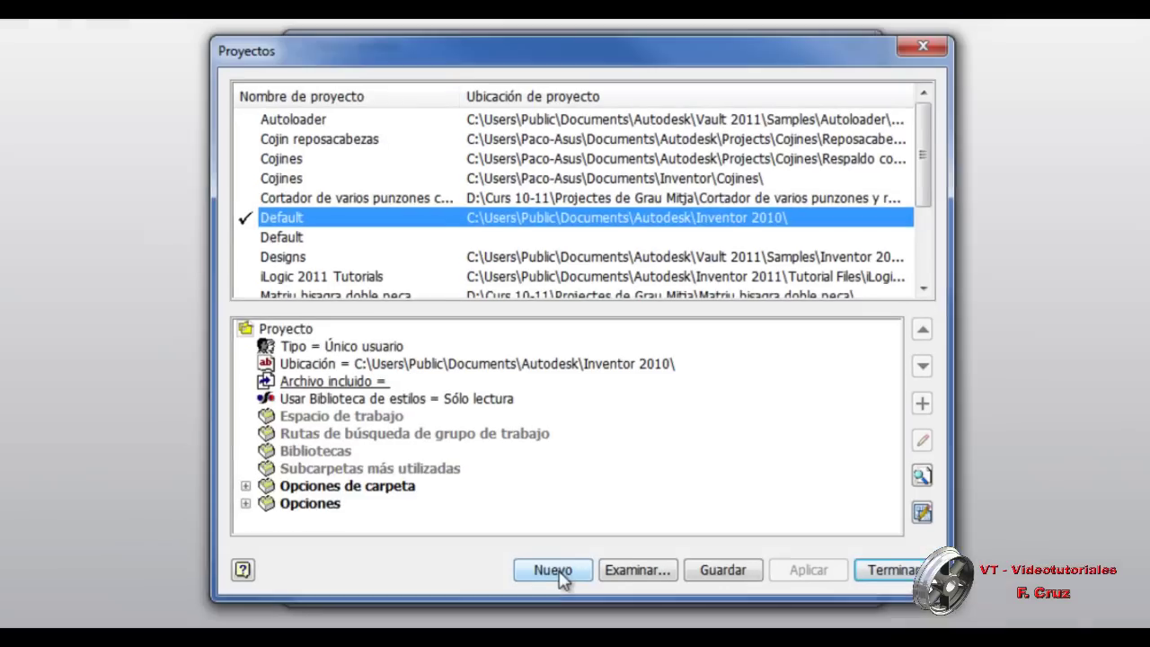
click(555, 573)
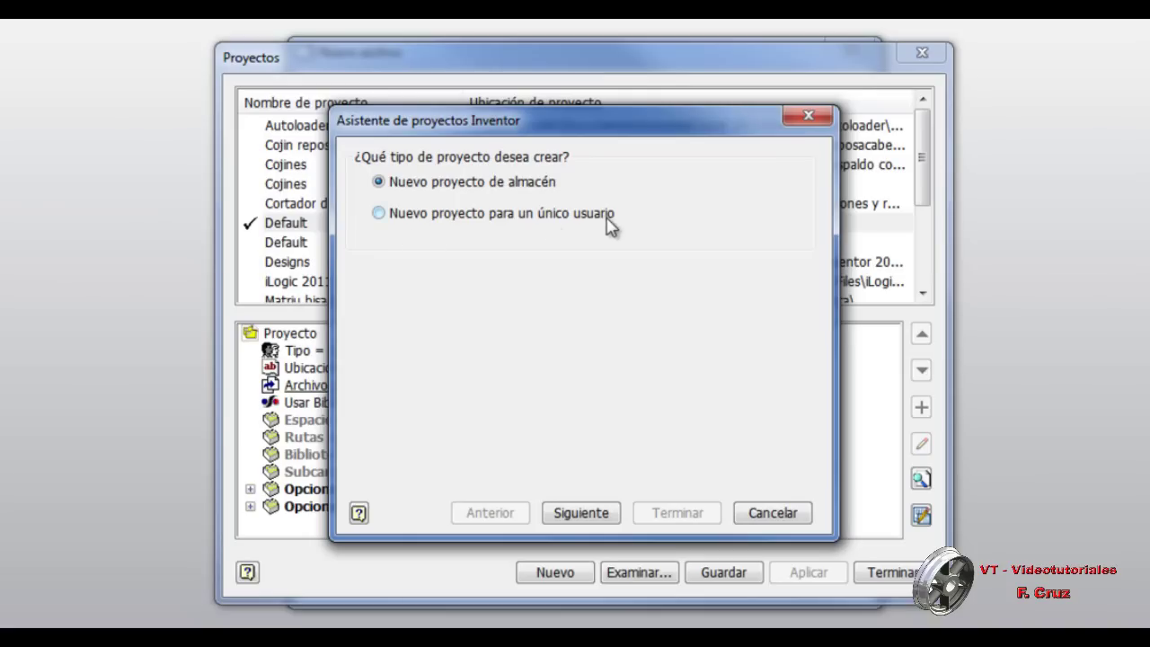
click(378, 214)
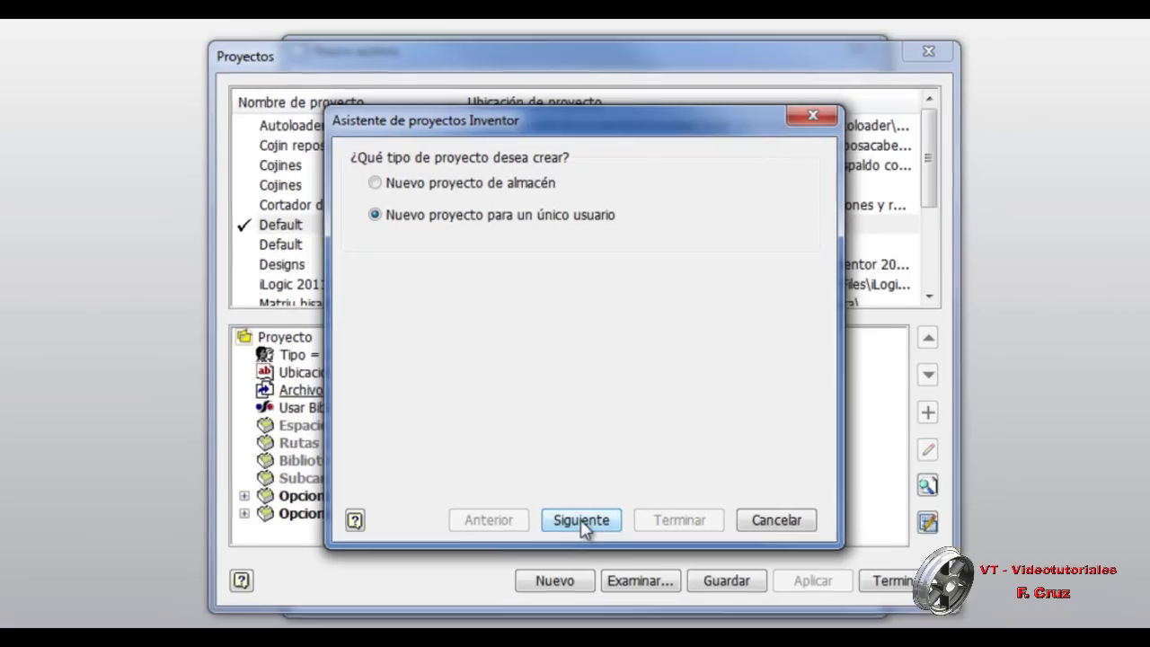
click(581, 519)
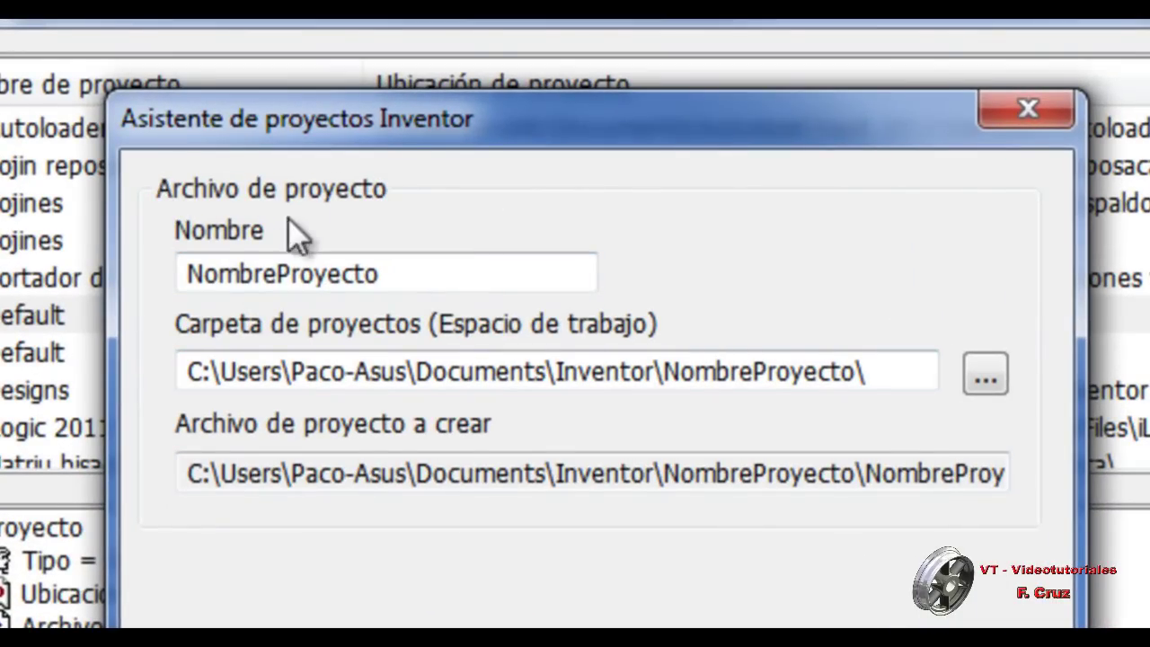
Name the new project "Proyecto de prueba", replacing the placeholder name
click(383, 270)
drag(416, 273, 47, 274)
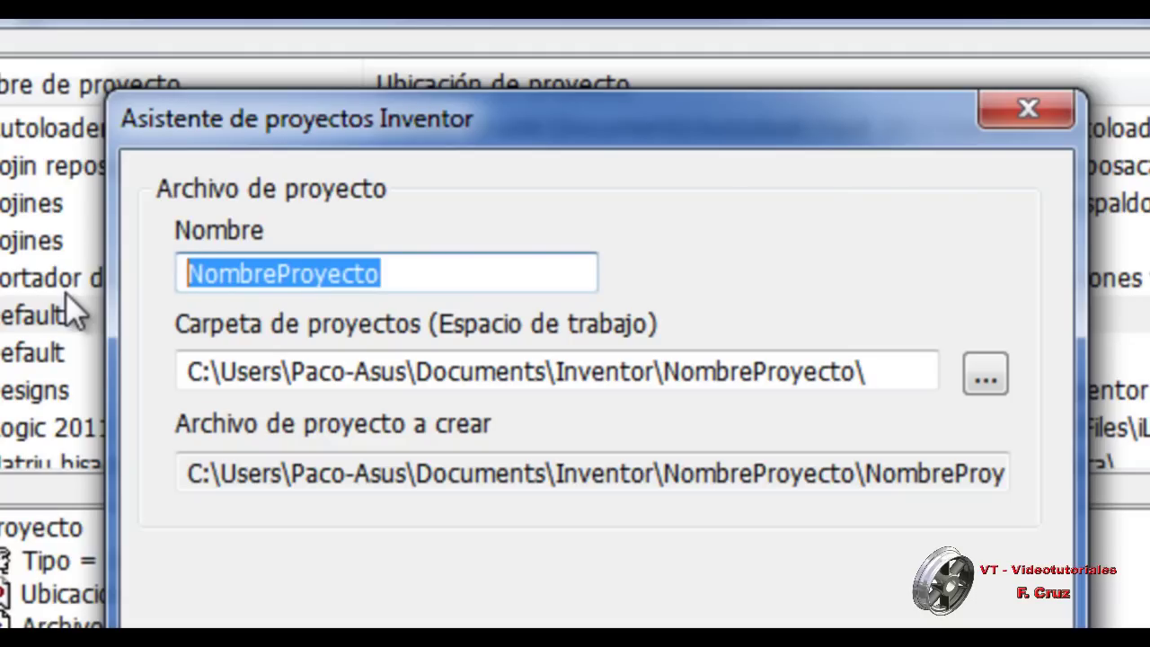
text(P)
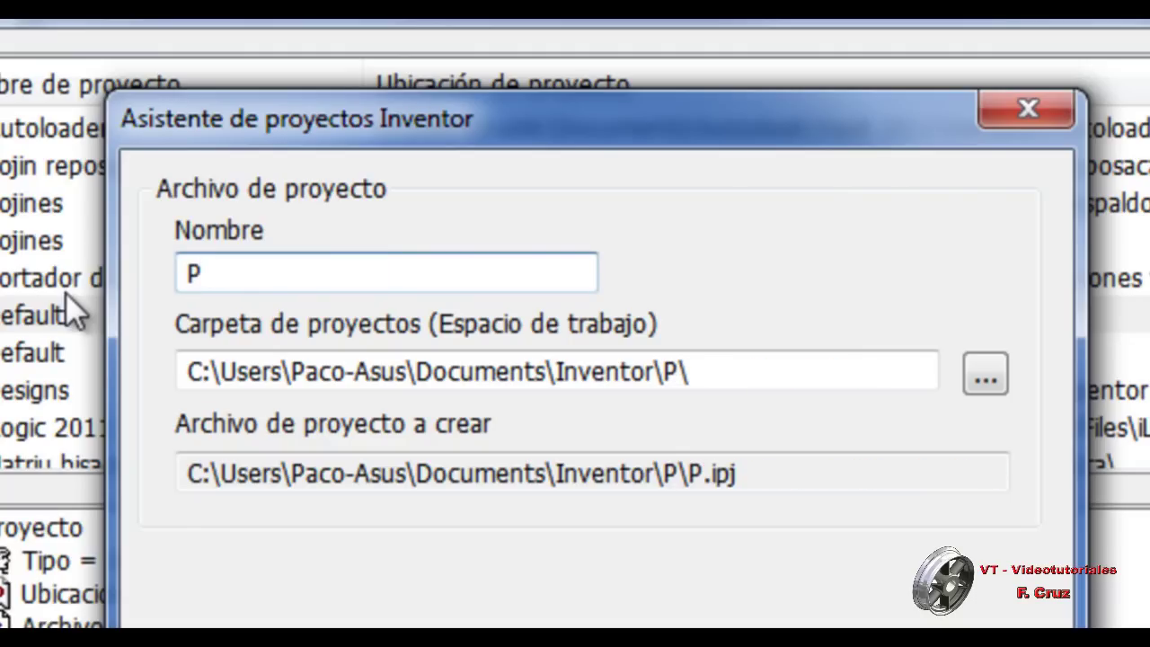
text(roye)
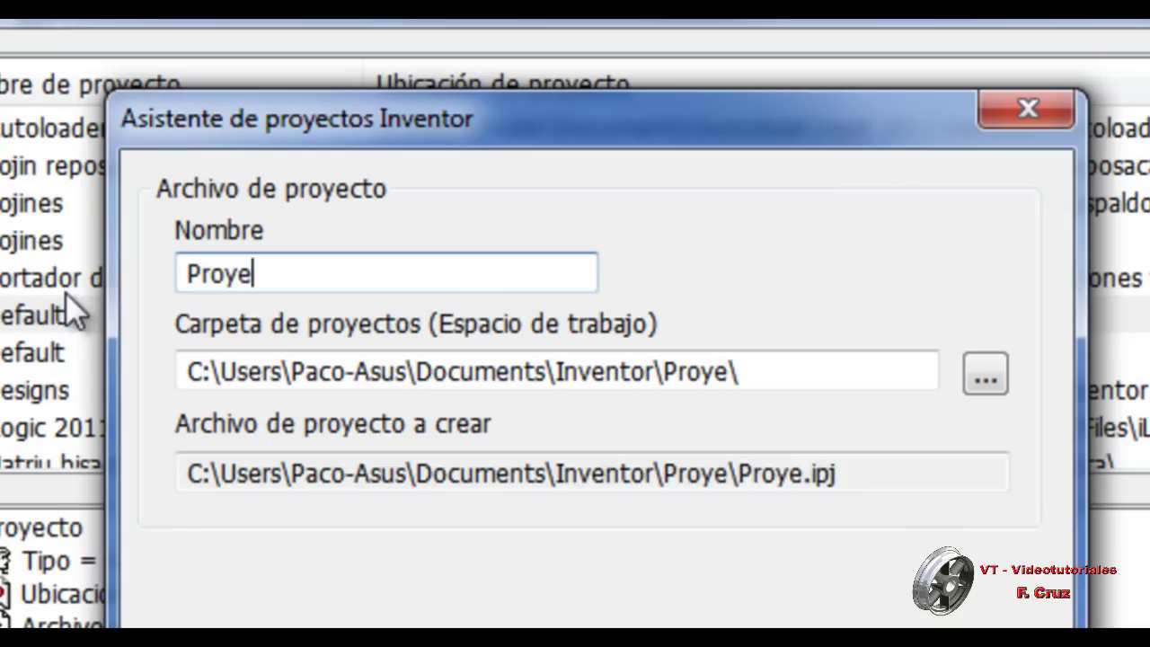
text(cto d)
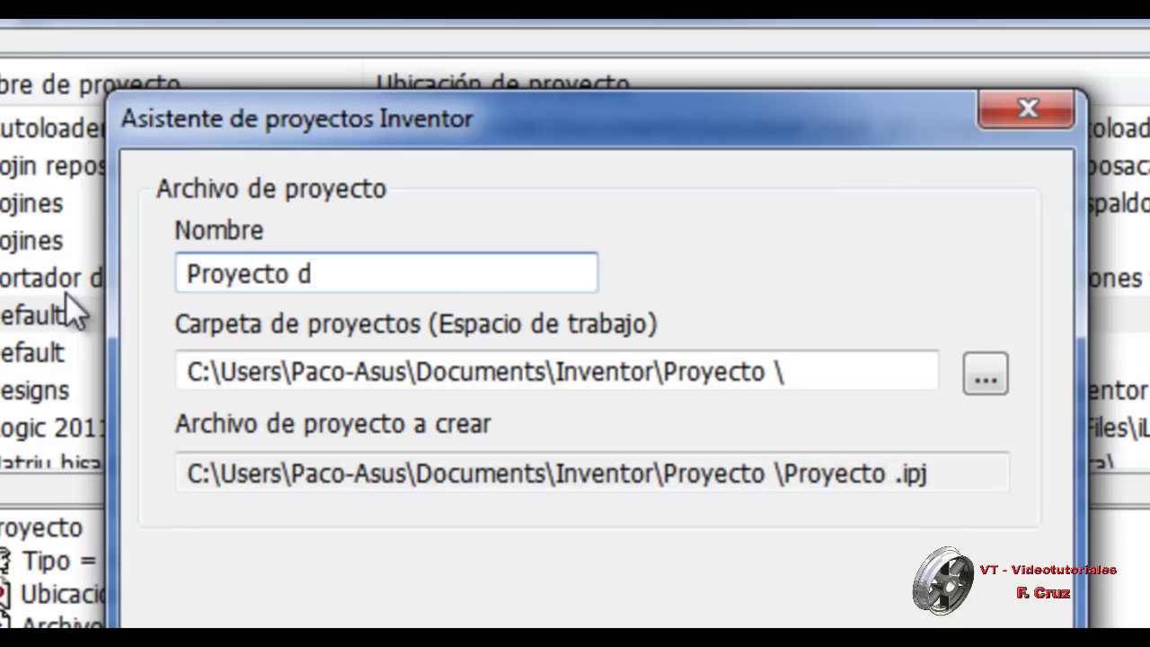
text(e prue)
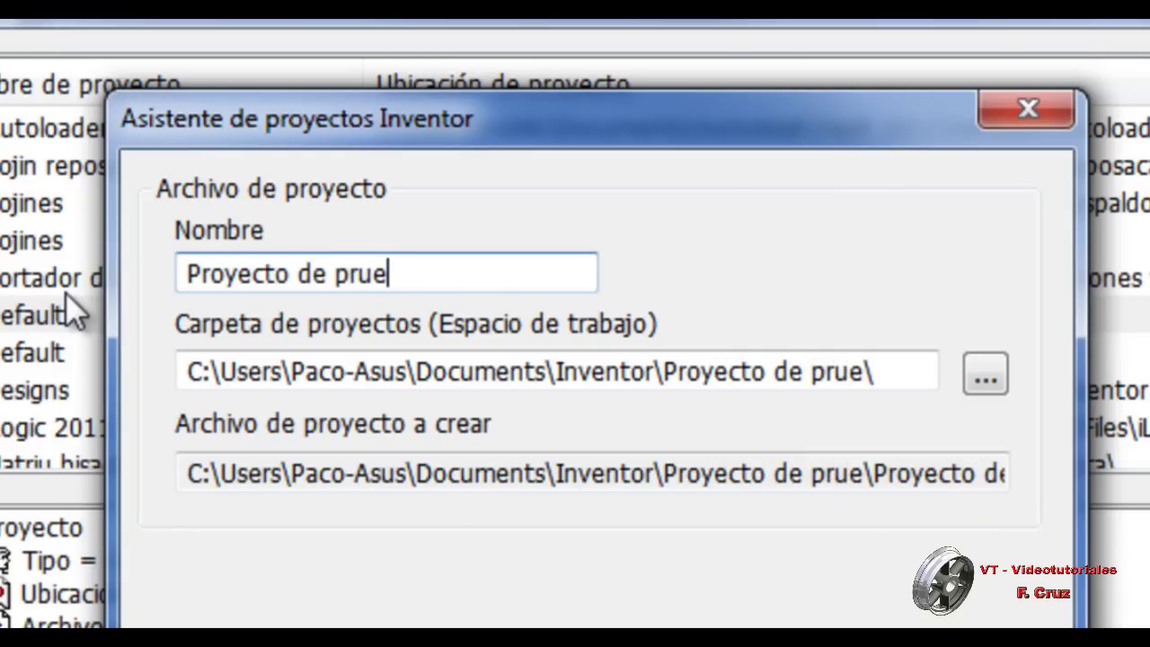
text(ba)
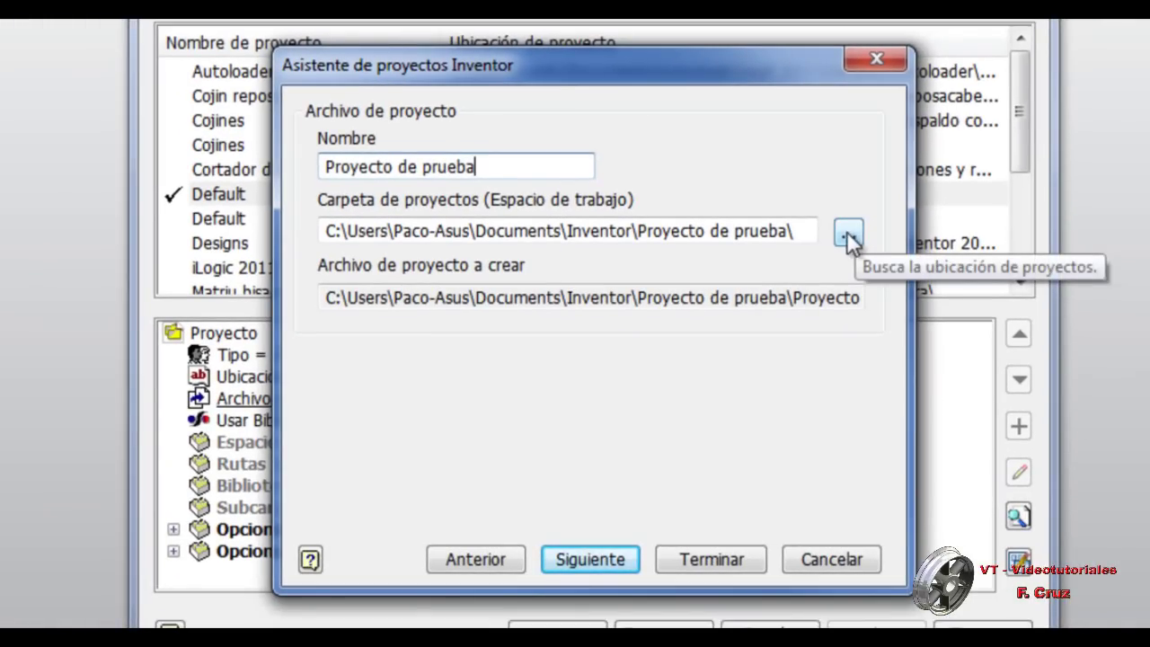
Create a folder named "Proyecto de prueba" on the DATA (D:) drive and use it as the project's workspace folder
click(847, 234)
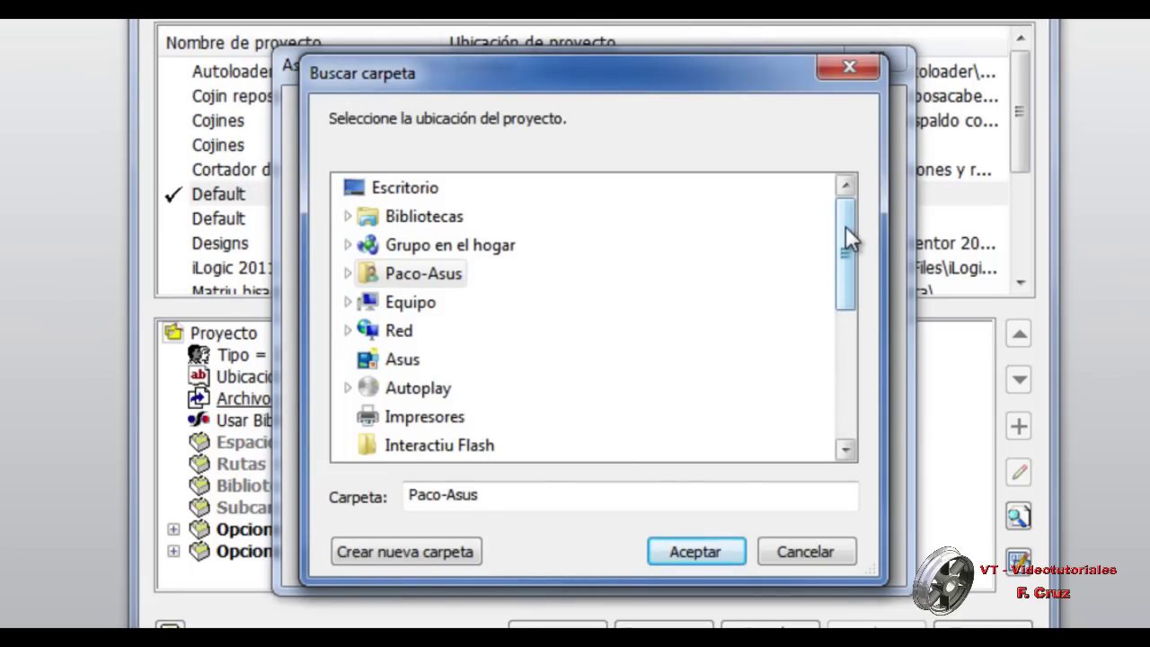
click(349, 302)
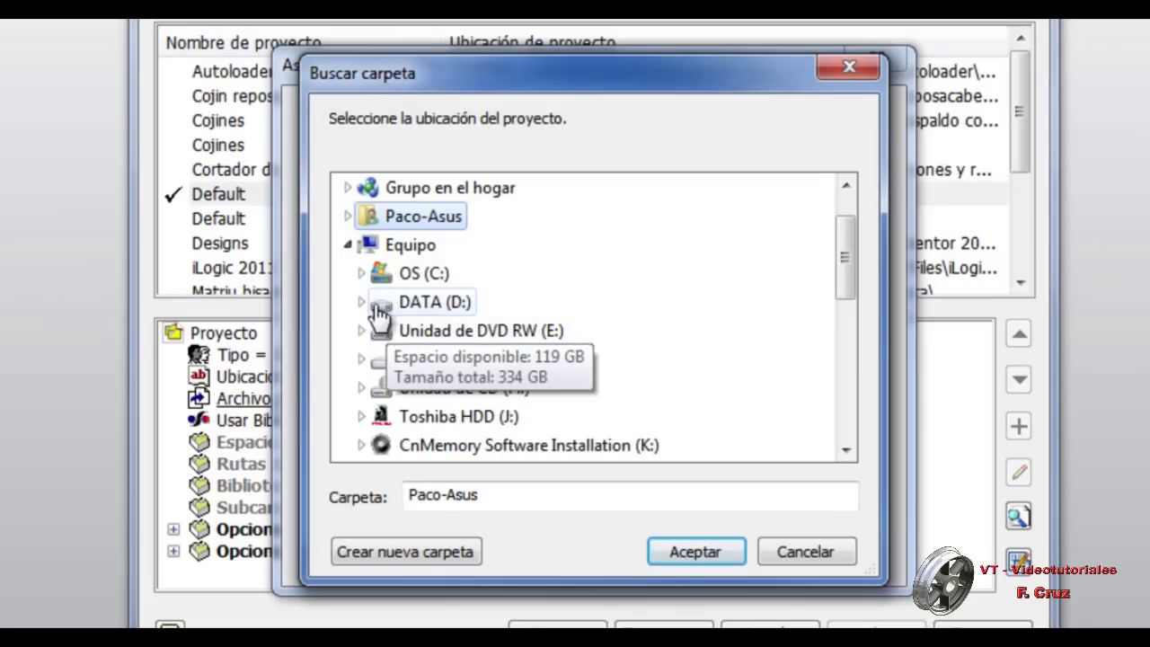
click(363, 303)
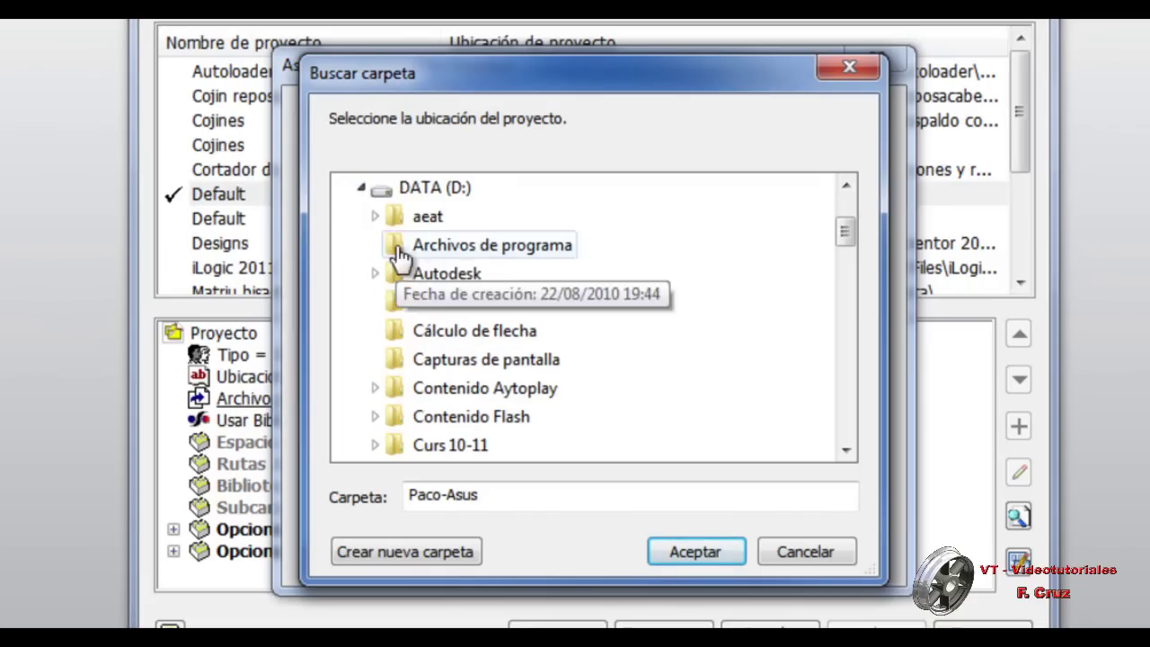
click(393, 194)
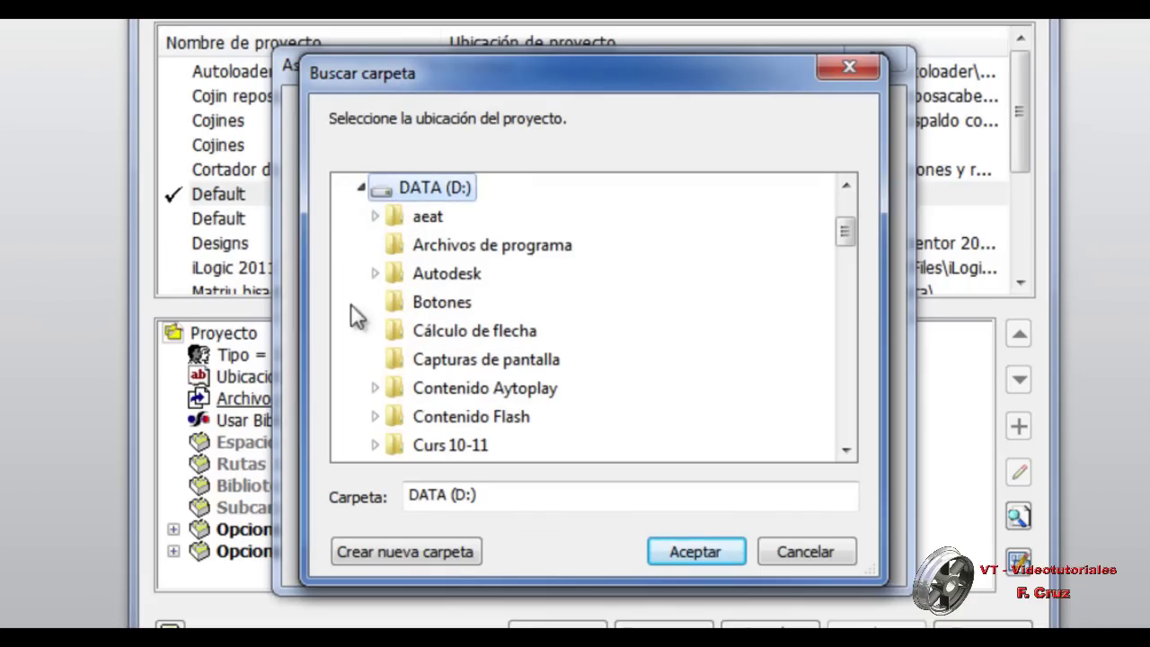
click(400, 550)
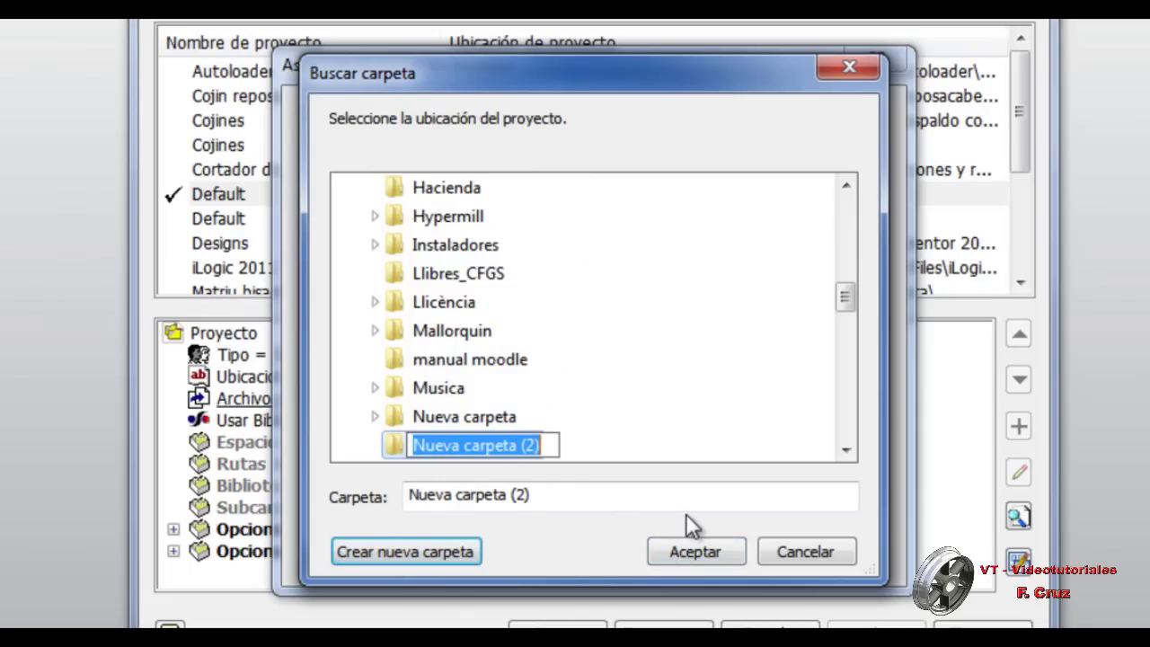
text(P)
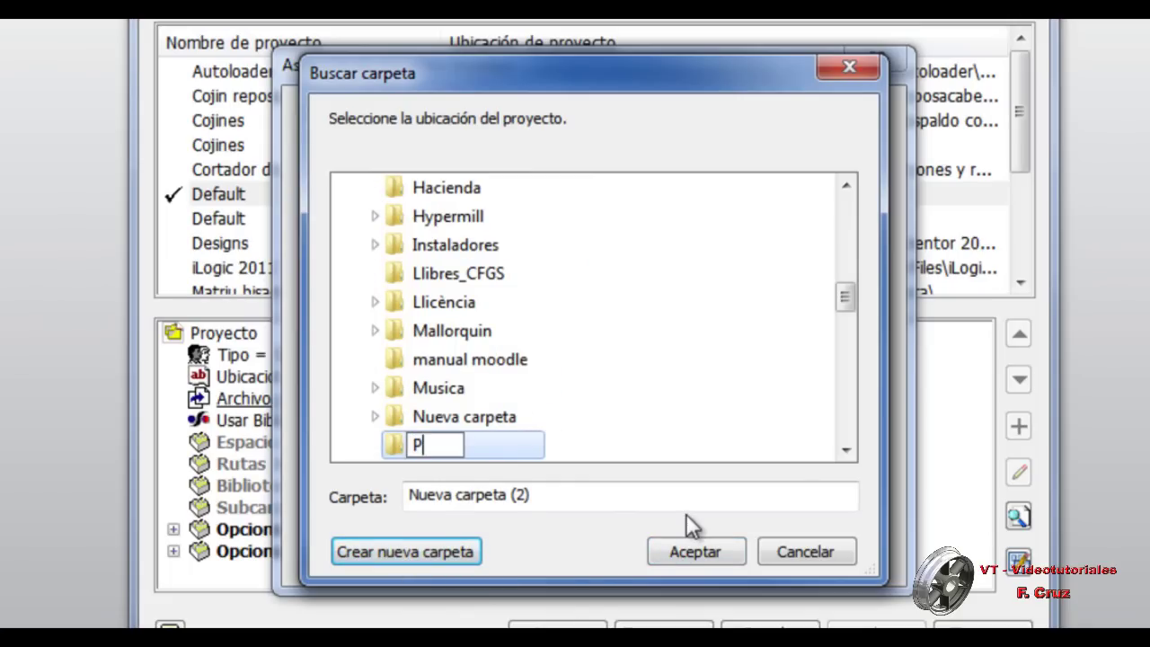
text(royec)
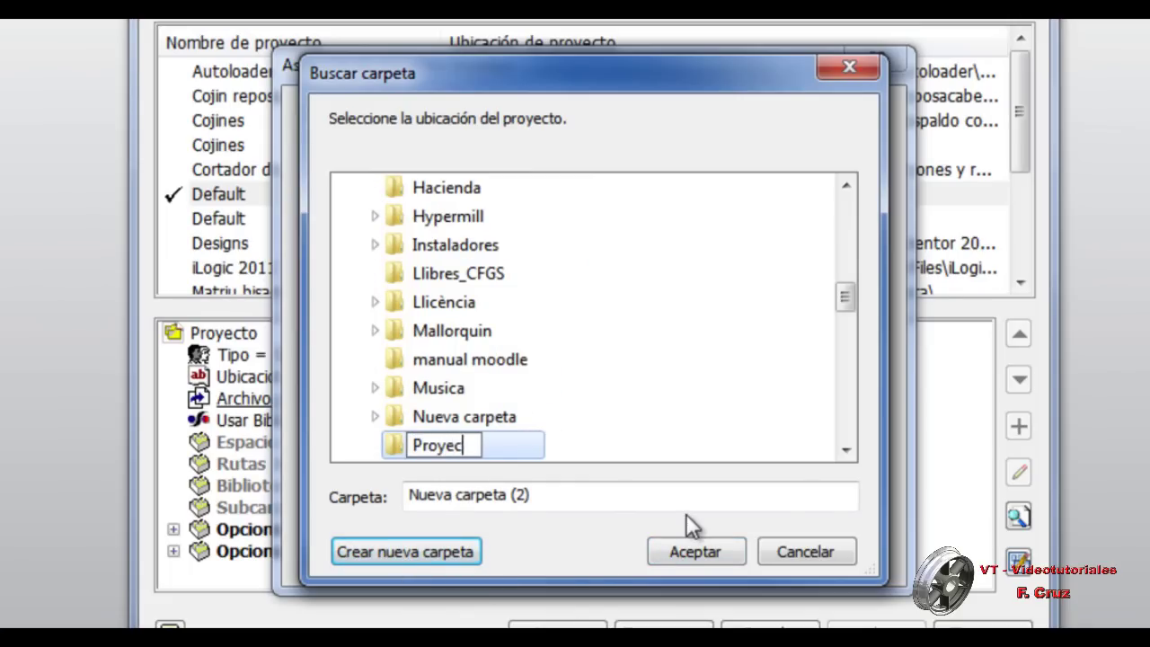
text(to de pr)
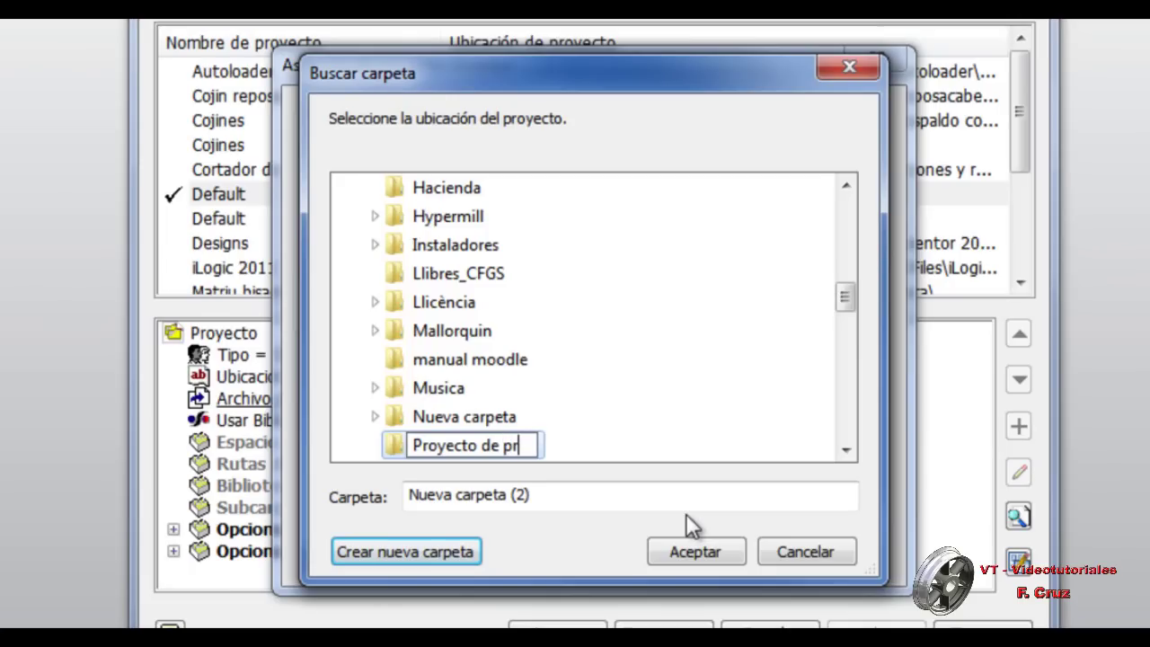
text(ueba)
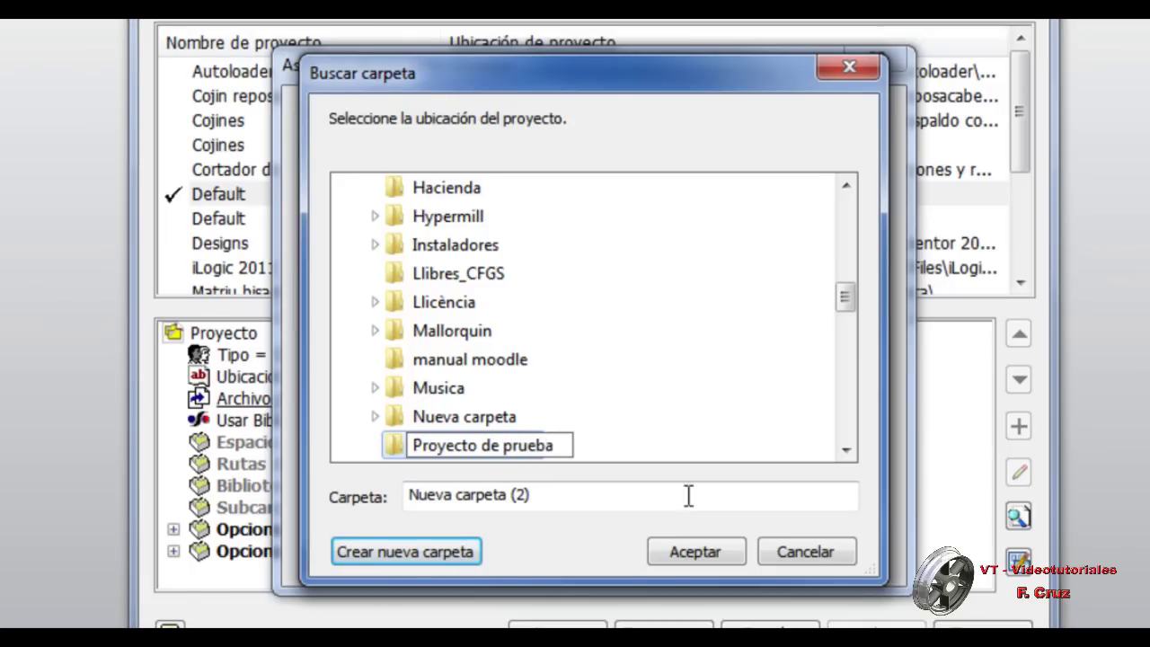
key(Return)
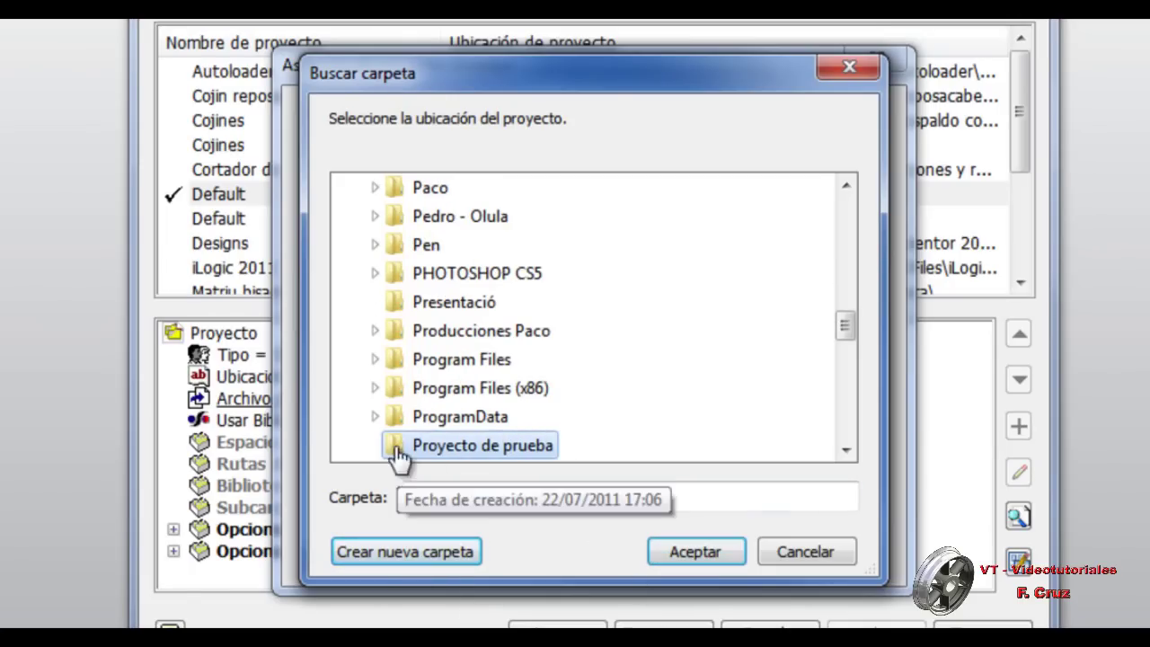
click(698, 552)
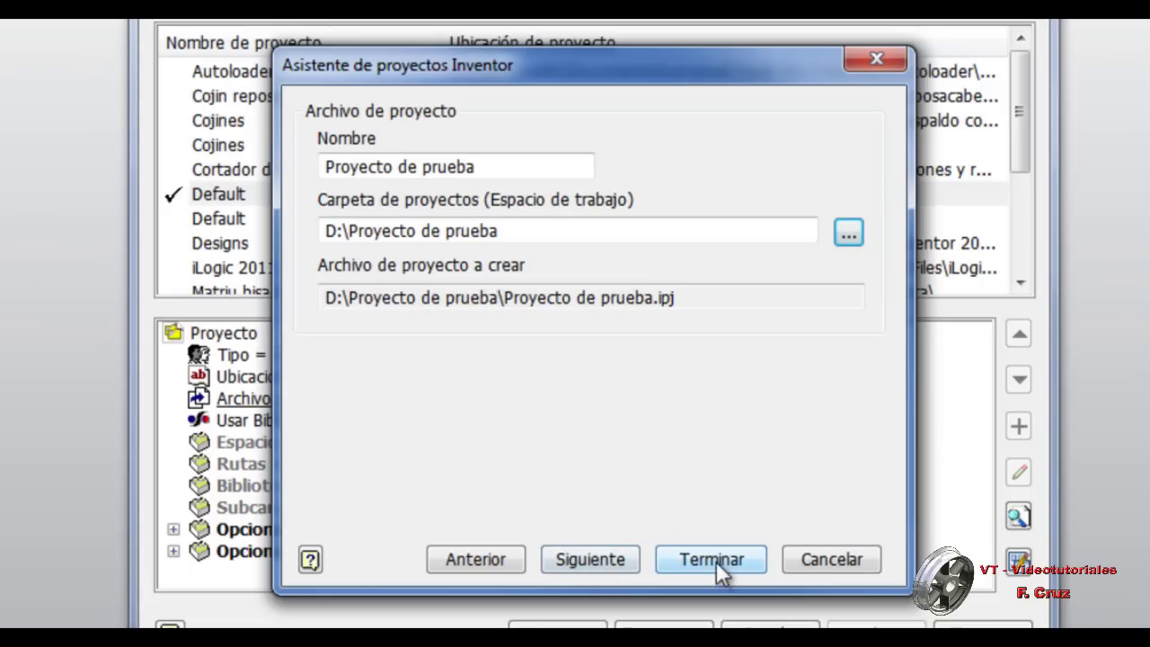
Check the wizard's library selection page and return to the project file settings
click(591, 564)
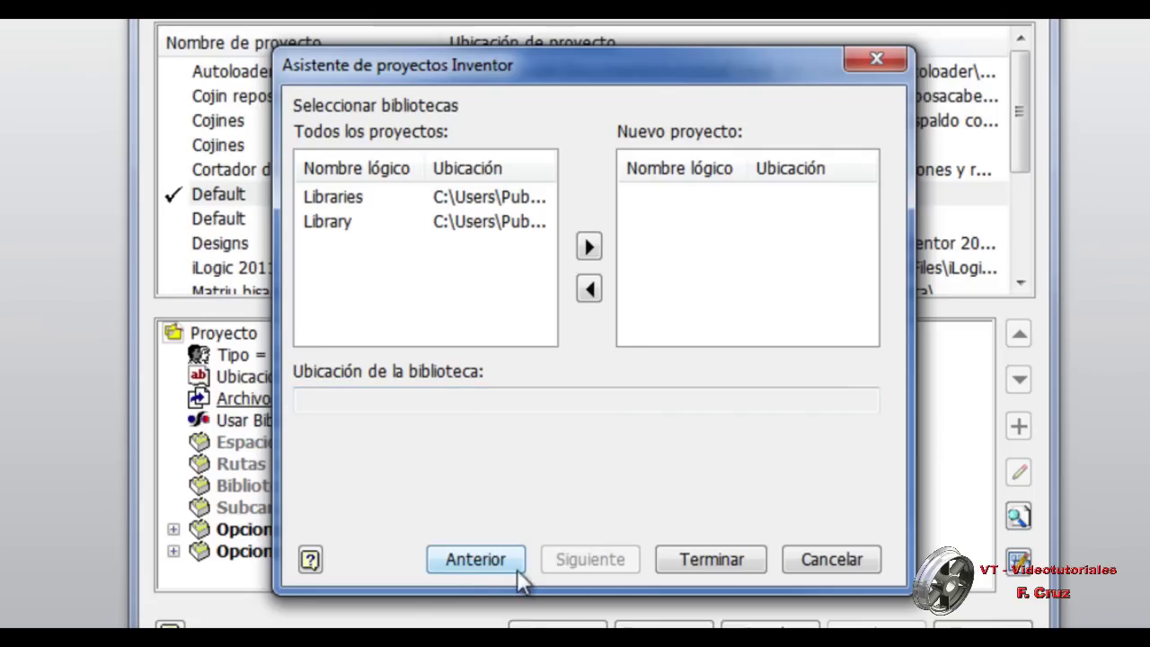
click(476, 559)
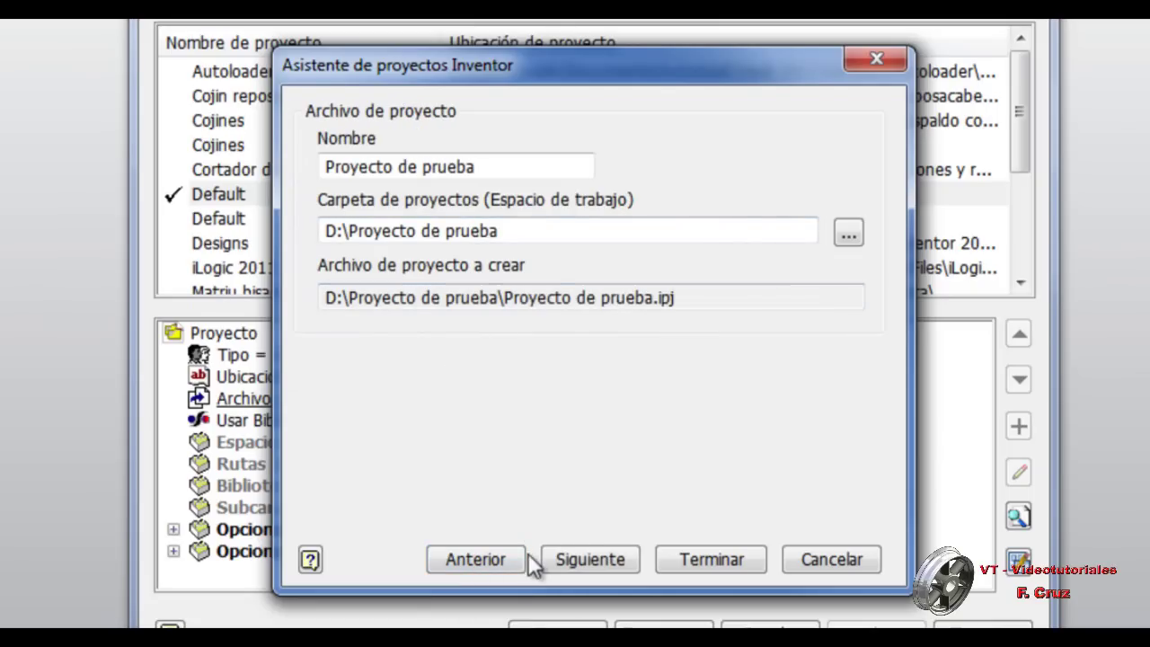
Finish the project wizard and make "Proyecto de prueba" the active project
click(711, 557)
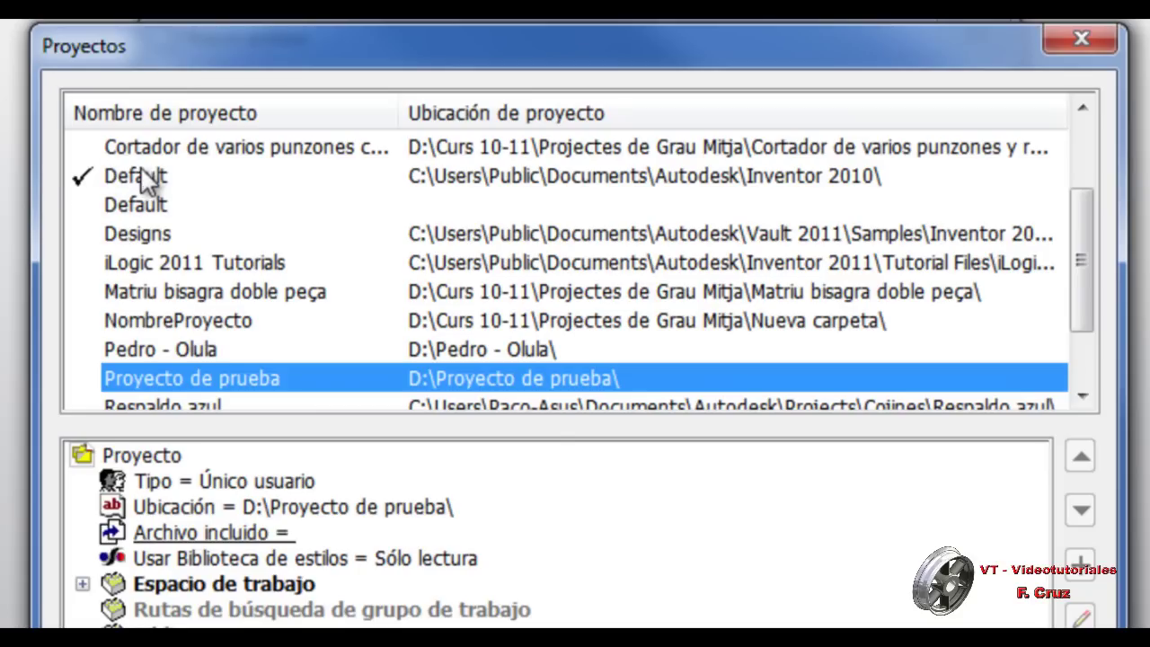
double_click(144, 369)
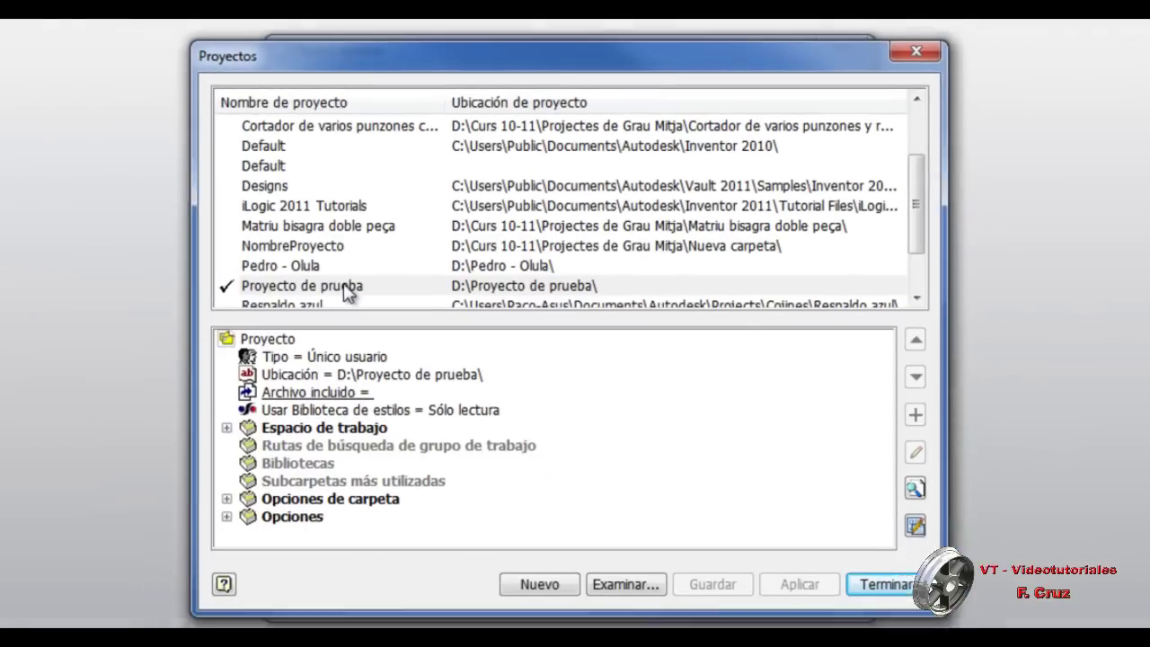
scroll(339, 295, down, 1)
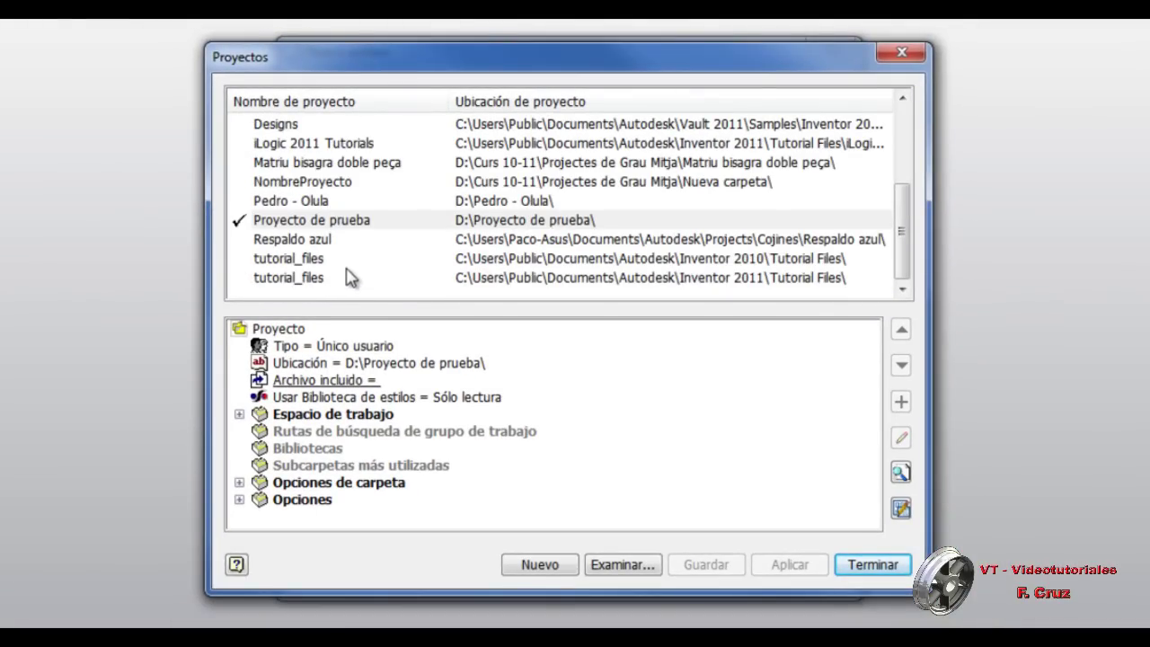
scroll(346, 269, up, 1)
scroll(289, 136, down, 1)
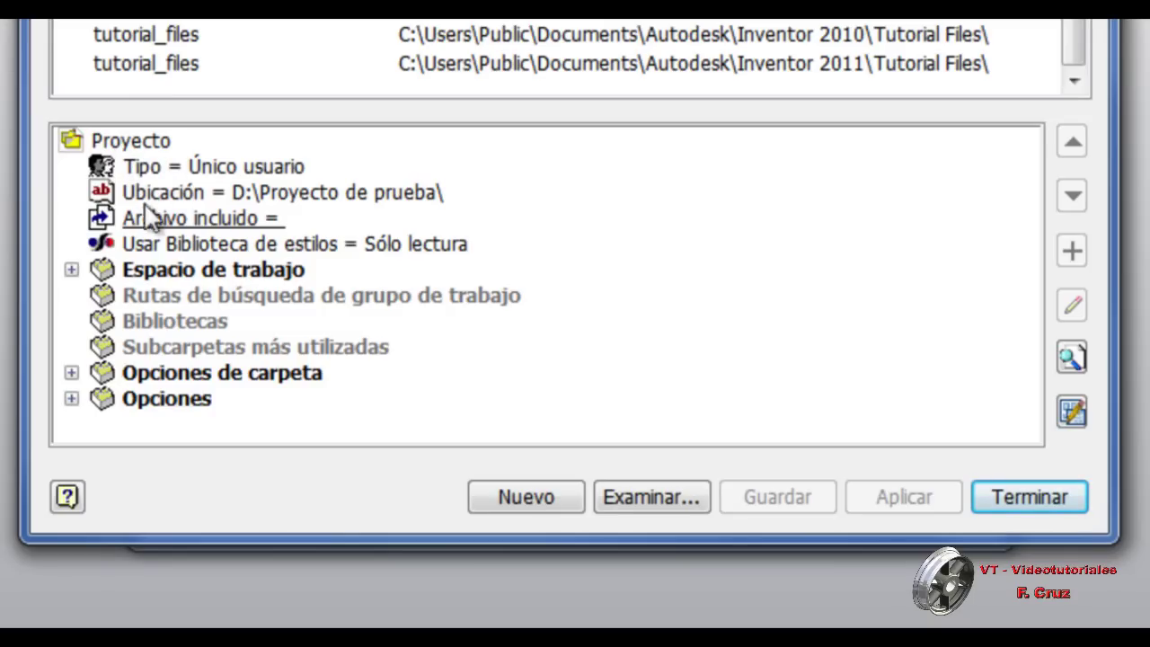
Examine the active project's type options, location, included file and style library settings, and close the project manager
click(130, 169)
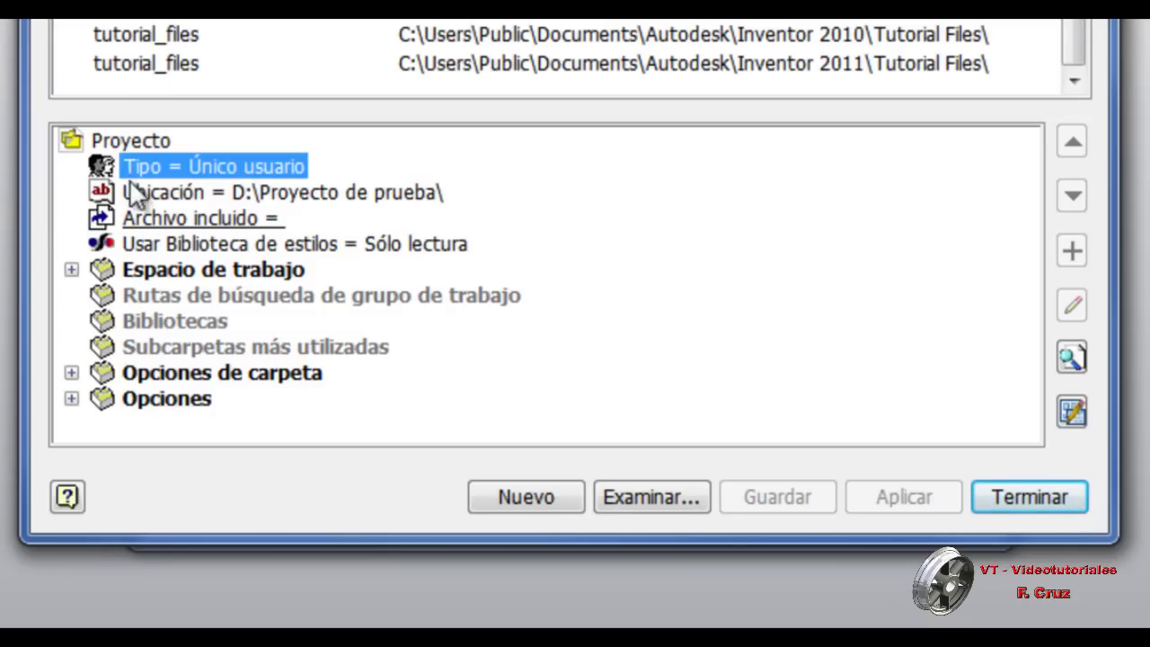
click(272, 166)
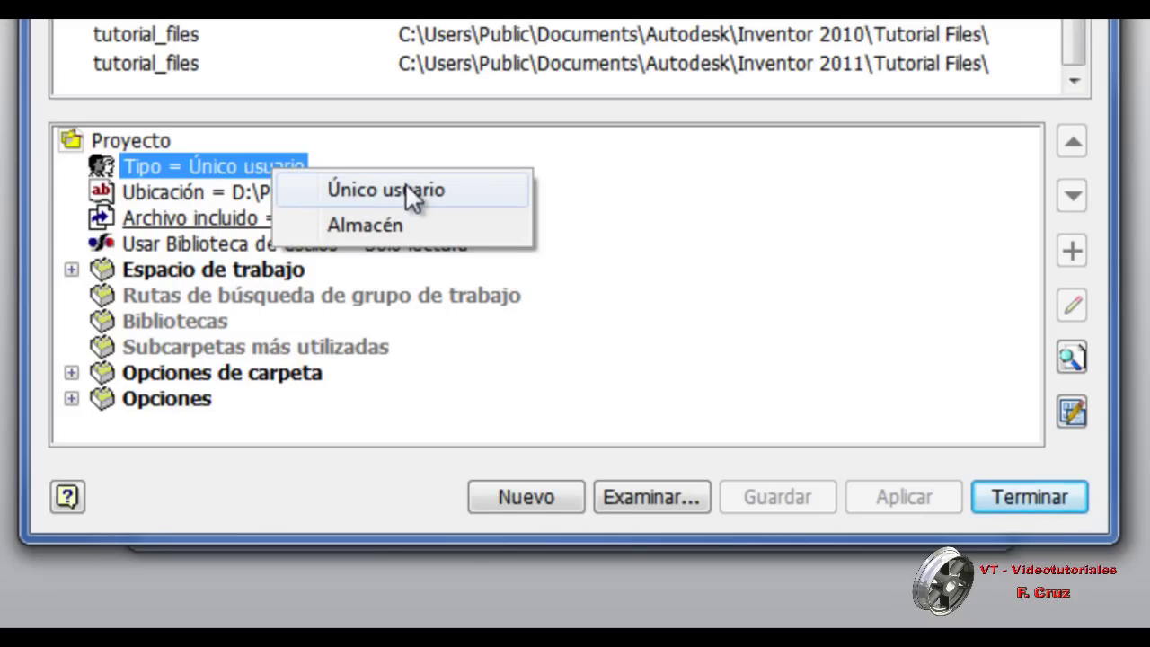
click(670, 314)
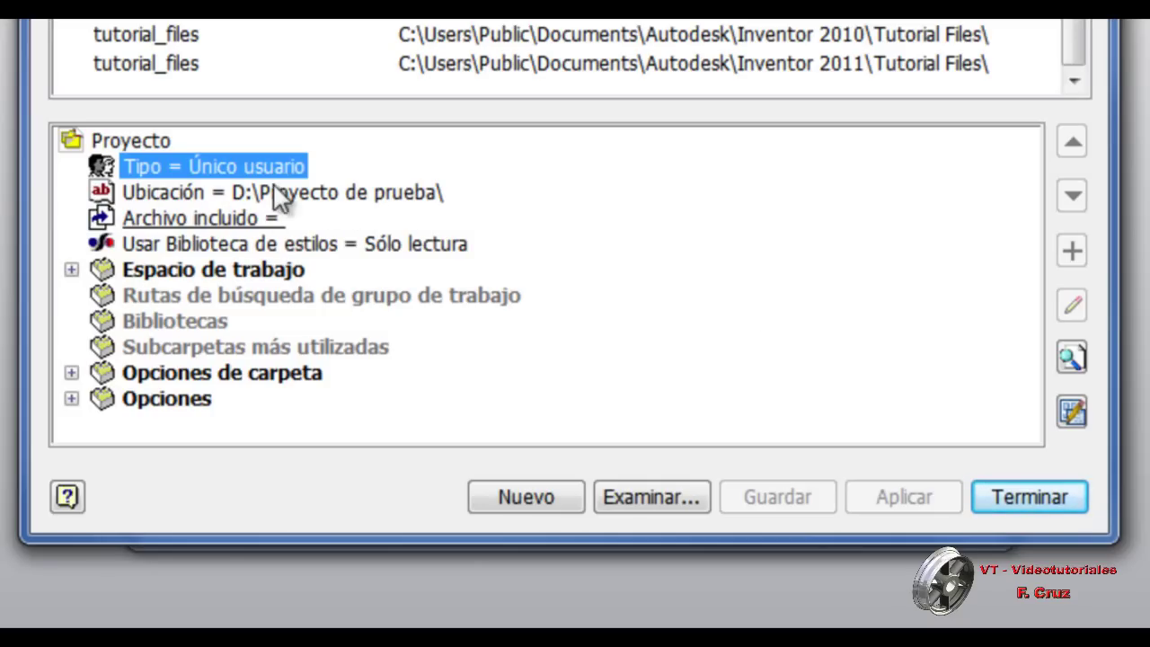
click(330, 192)
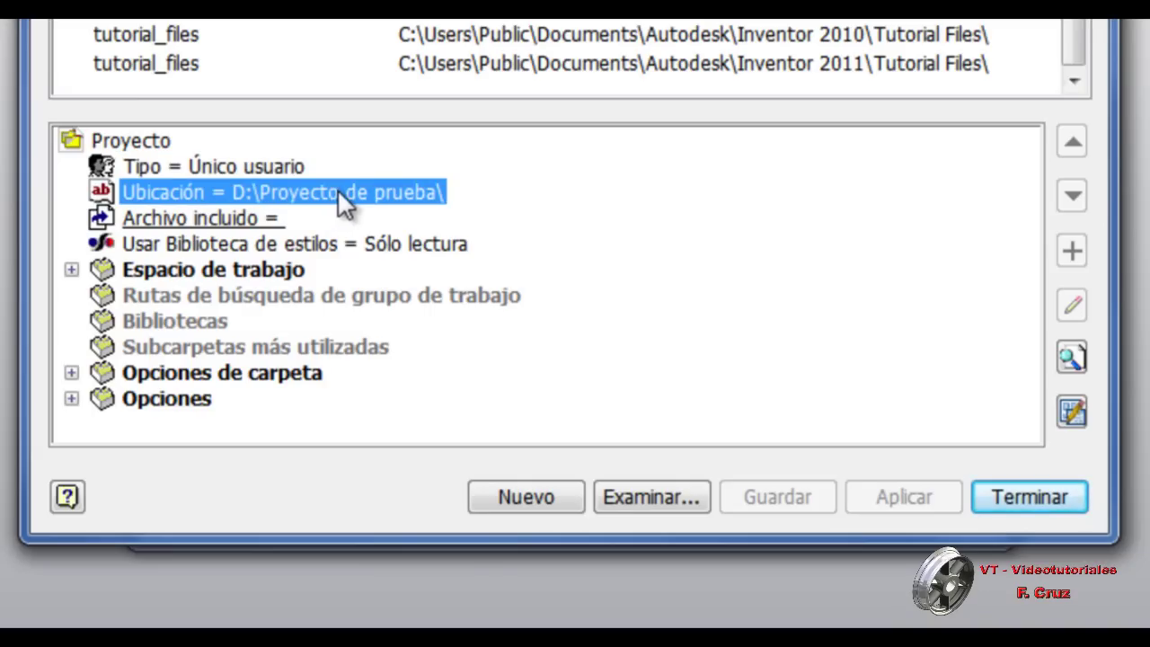
click(146, 223)
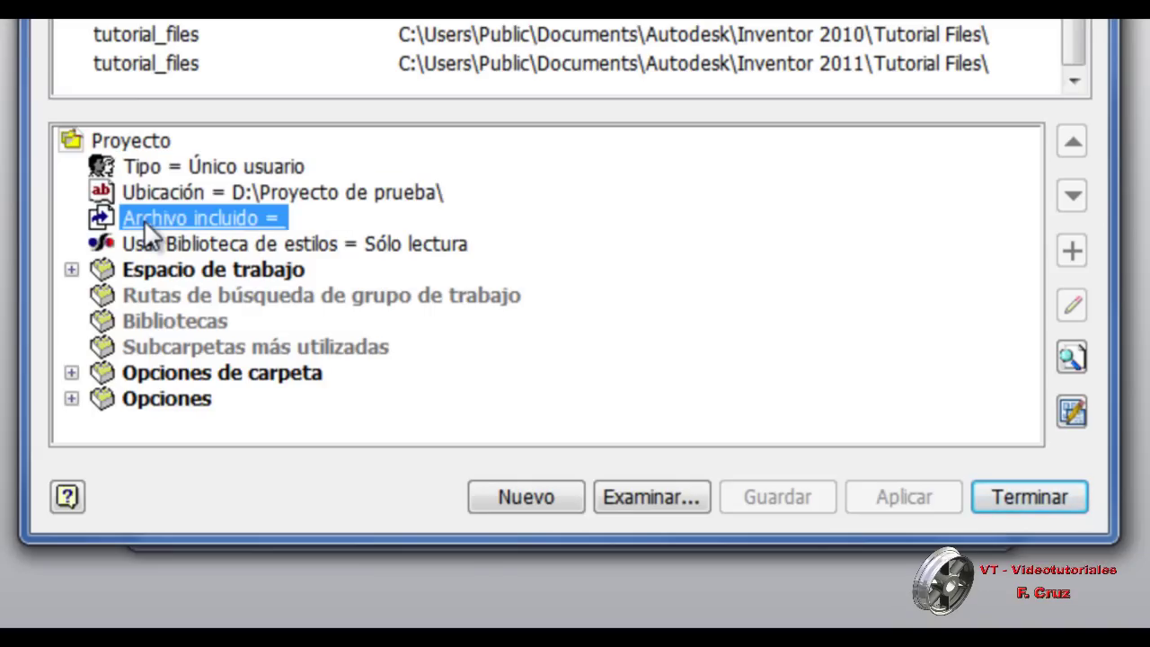
click(216, 247)
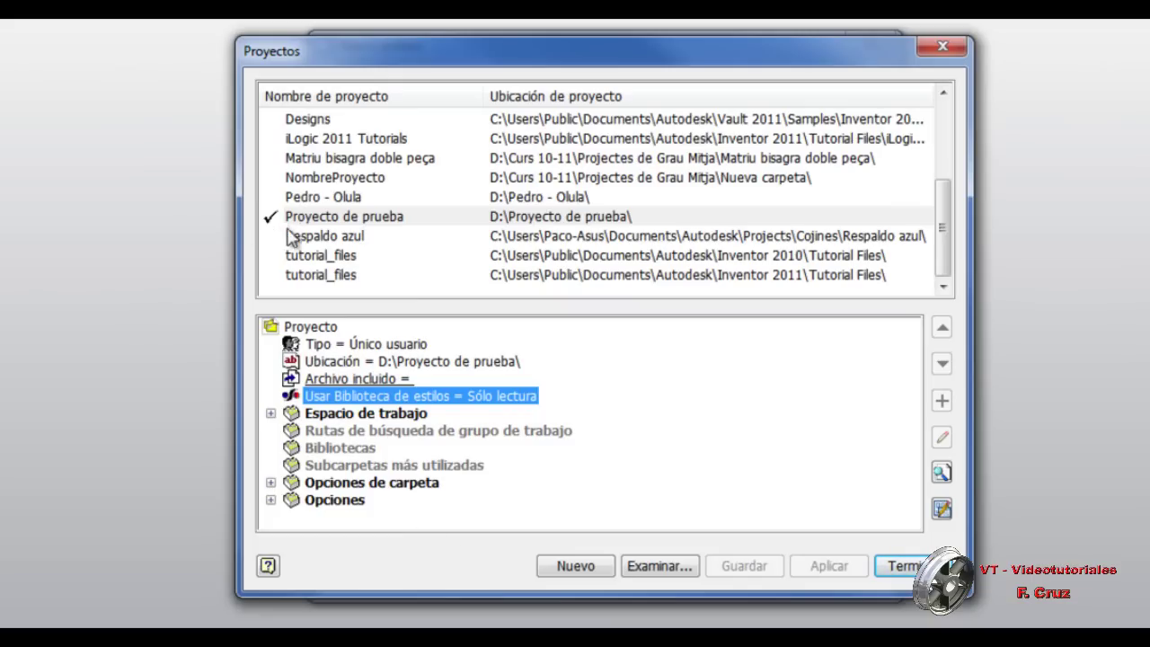
click(899, 566)
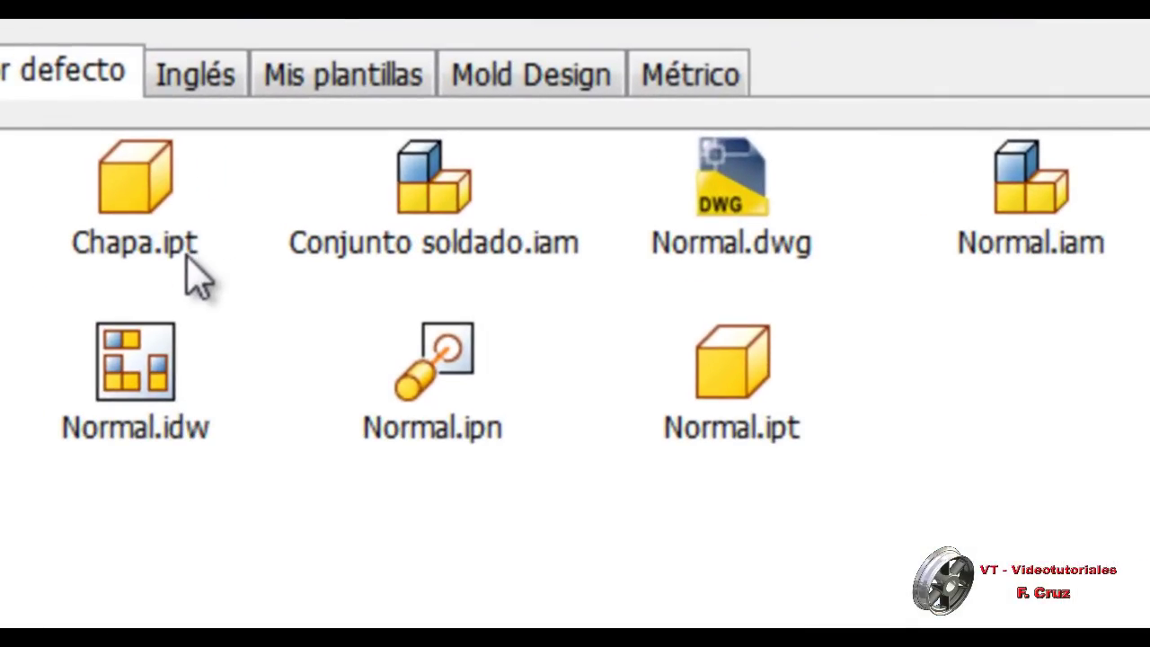
Examine the default templates Chapa.ipt, Normal.ipt and Normal.idw in the new-file dialog
click(130, 180)
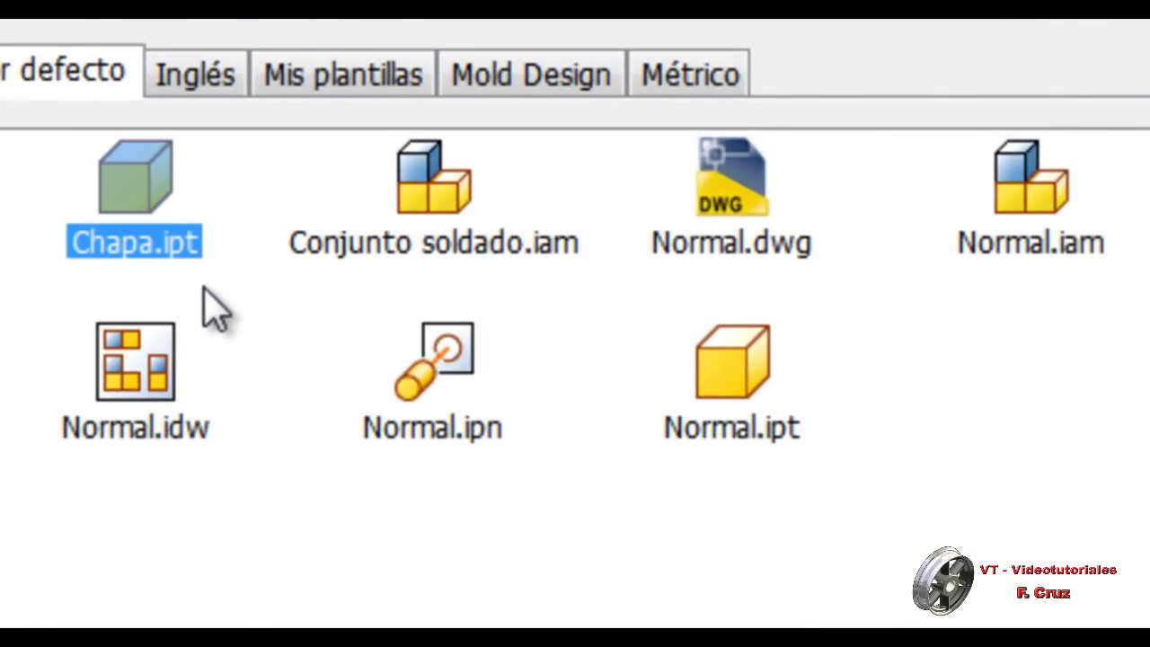
click(138, 289)
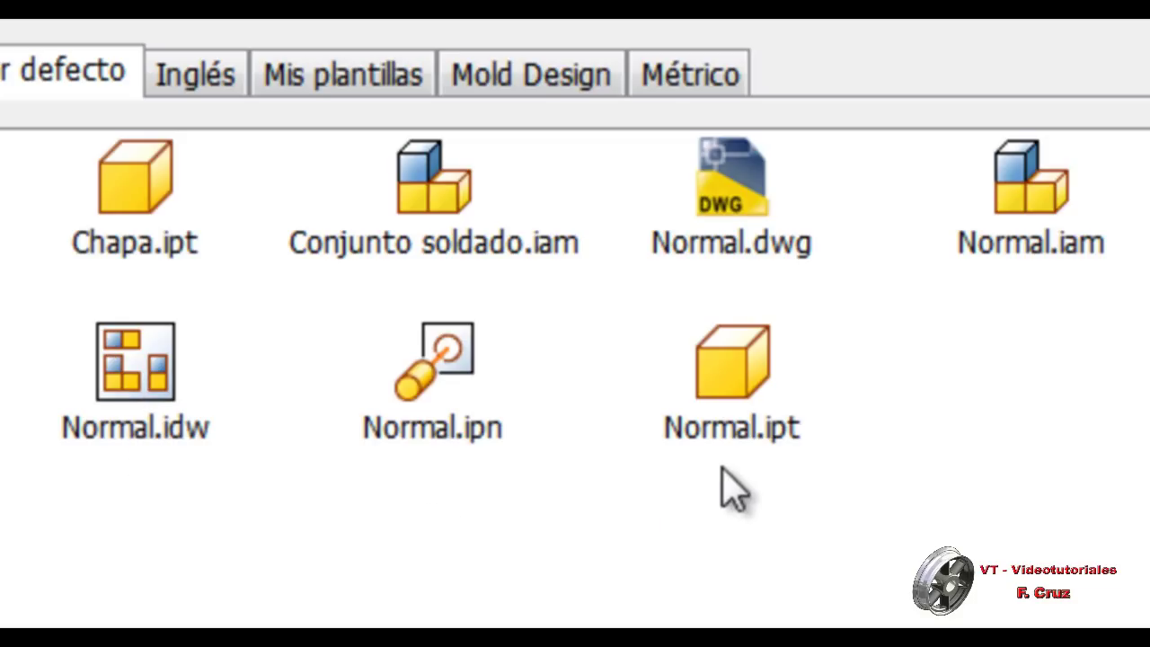
click(701, 411)
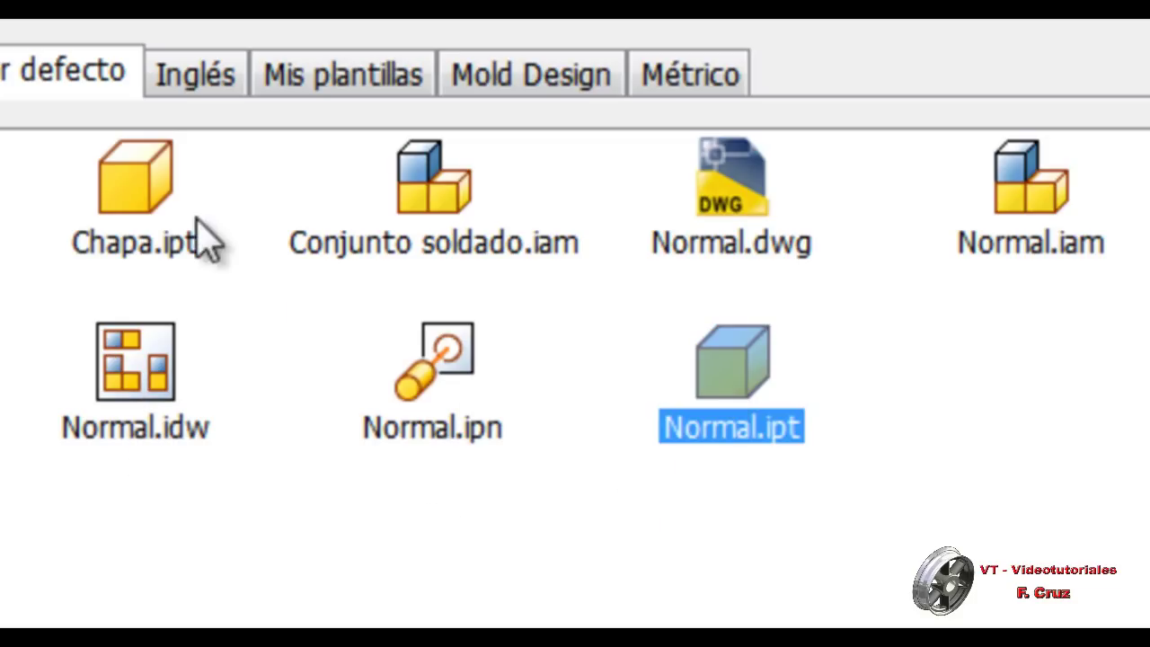
click(122, 191)
click(726, 402)
click(123, 206)
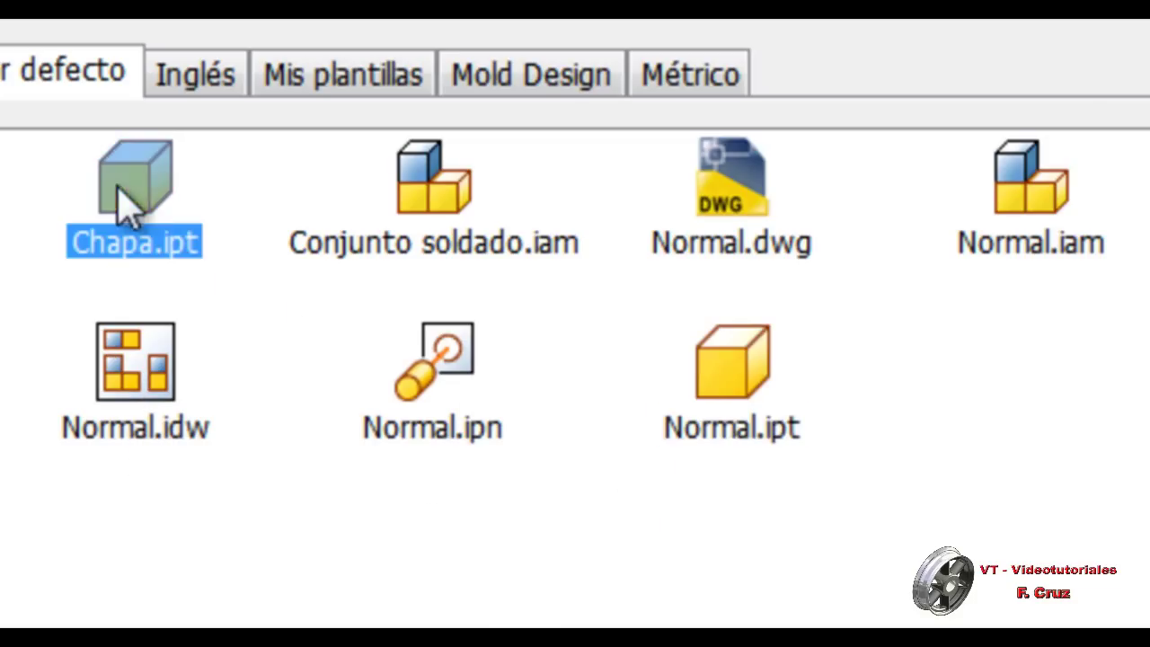
click(404, 579)
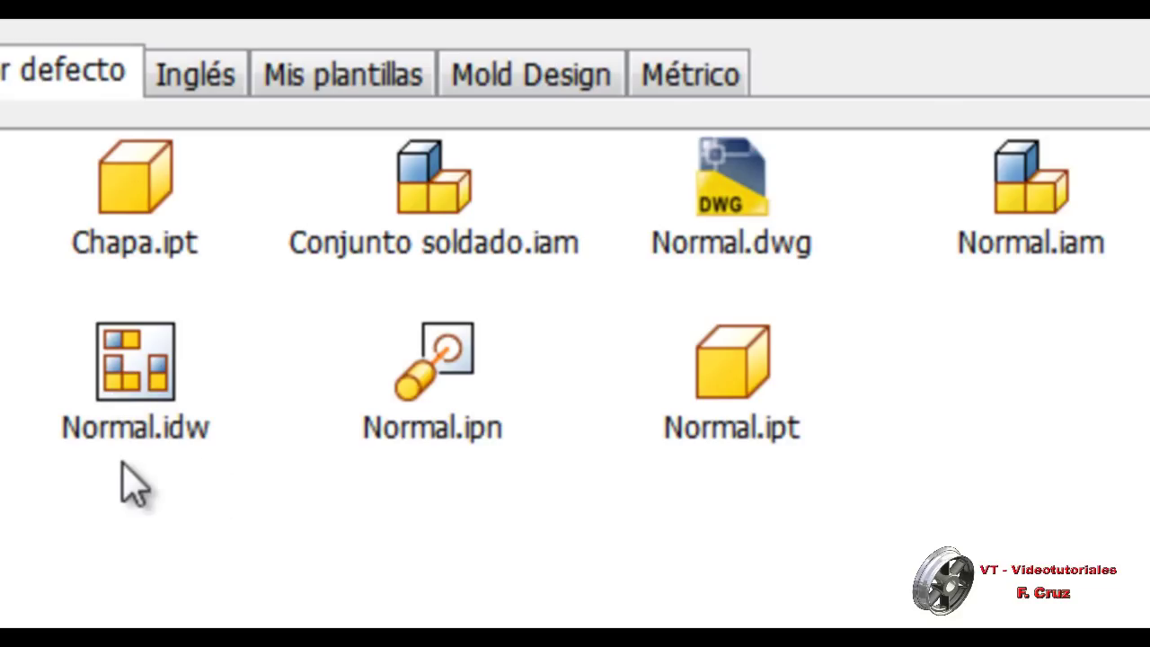
click(135, 373)
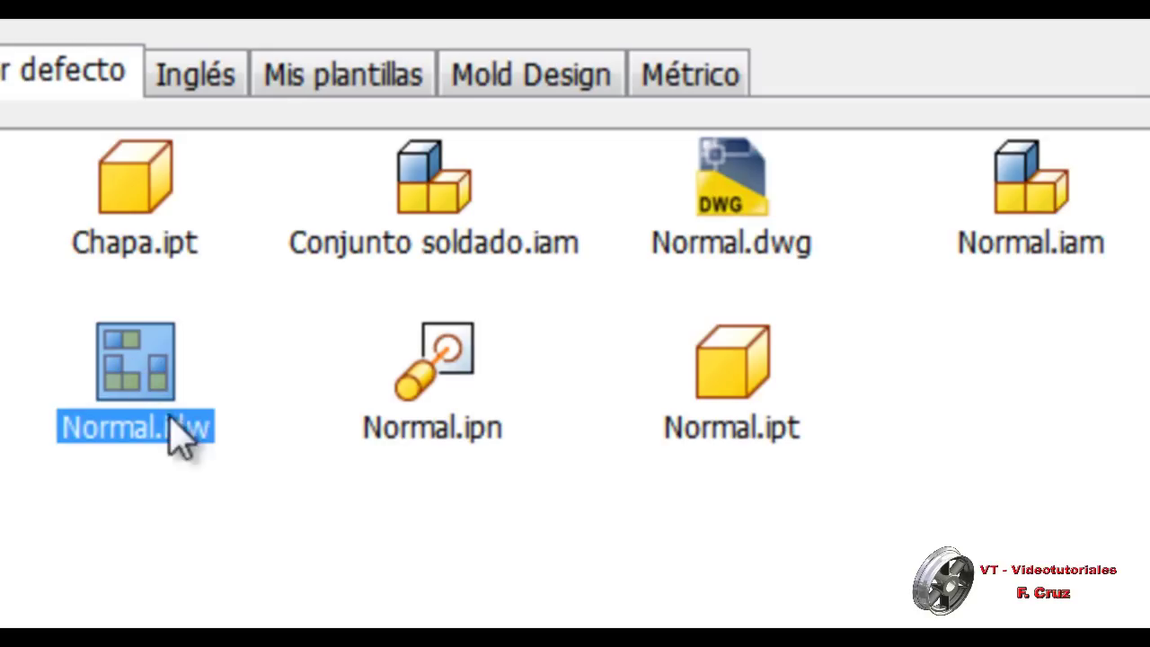
click(154, 508)
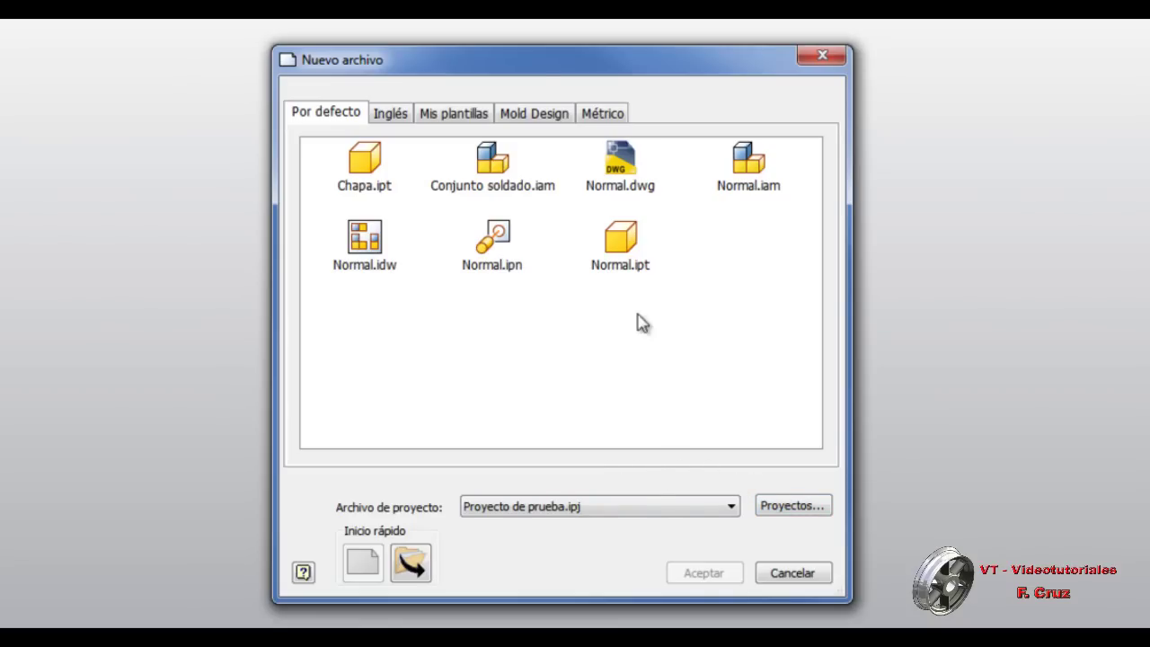
Create a new part file from the default Normal.ipt template
click(622, 238)
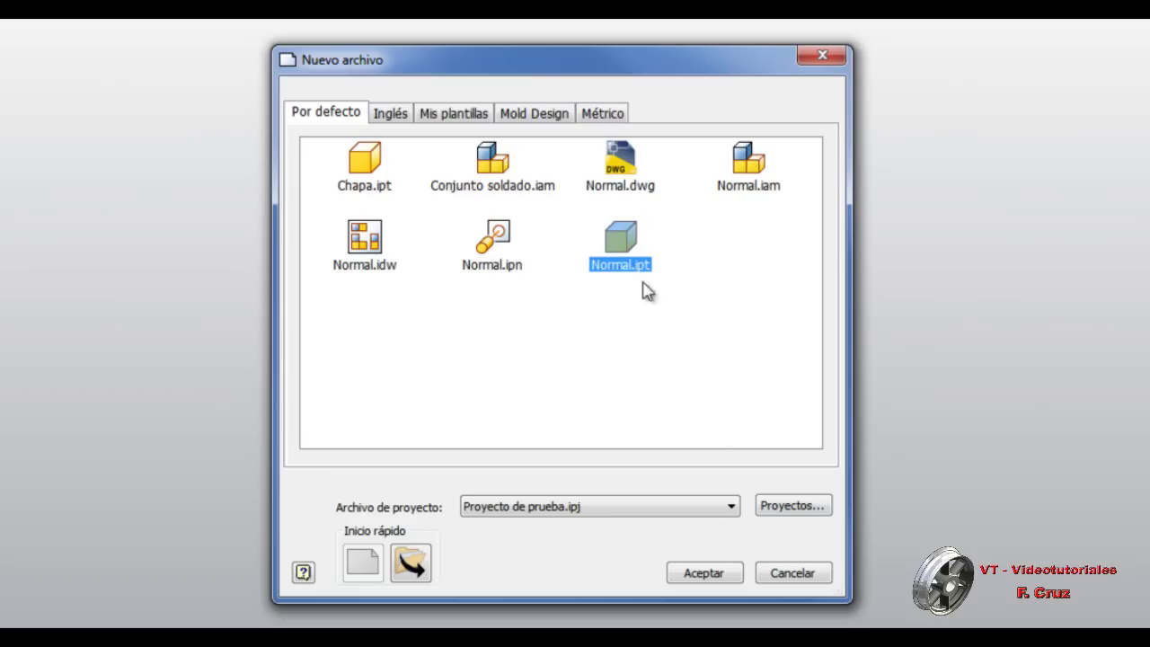
click(700, 575)
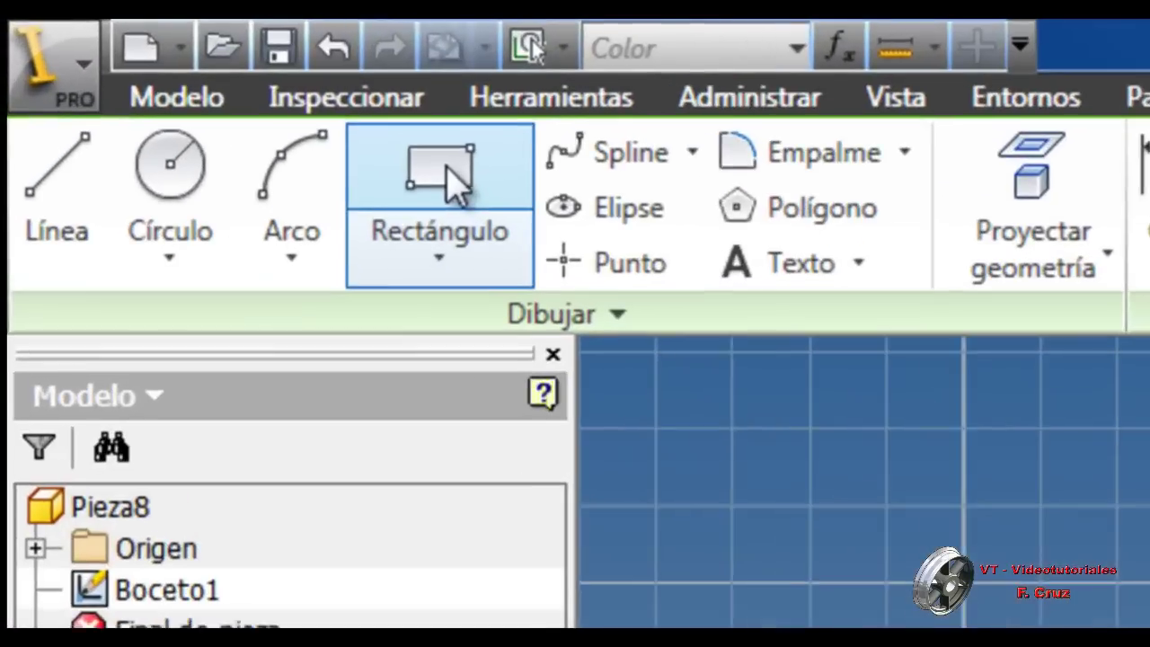
Sketch a two-point rectangle enclosing the origin and finish the sketch
click(114, 61)
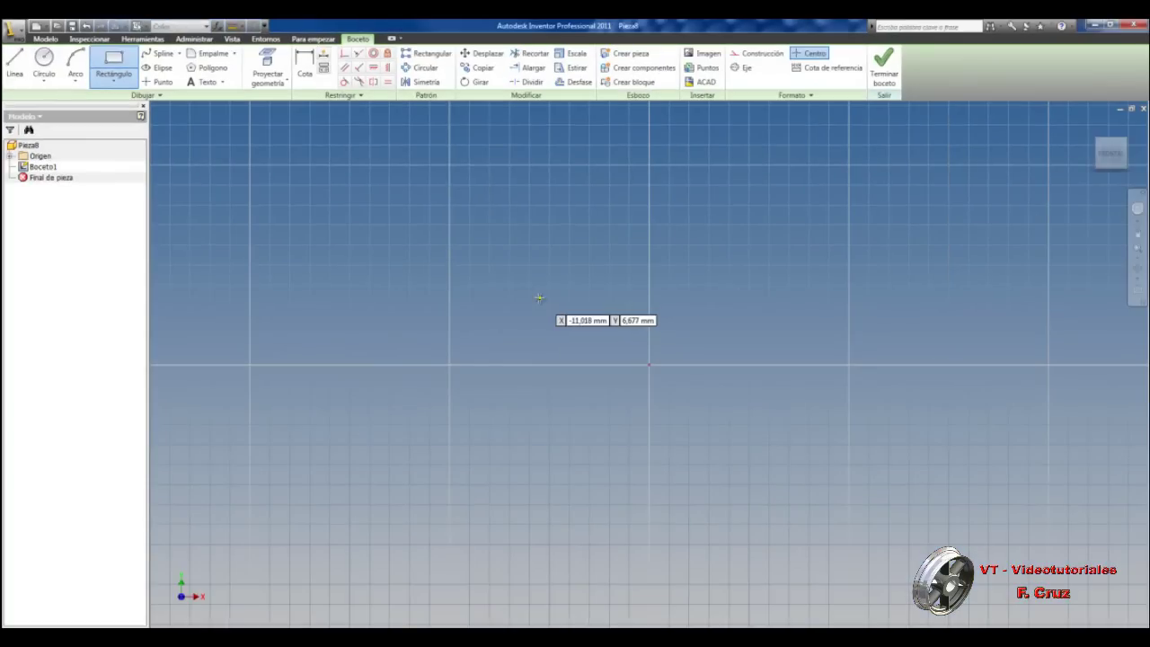
click(543, 301)
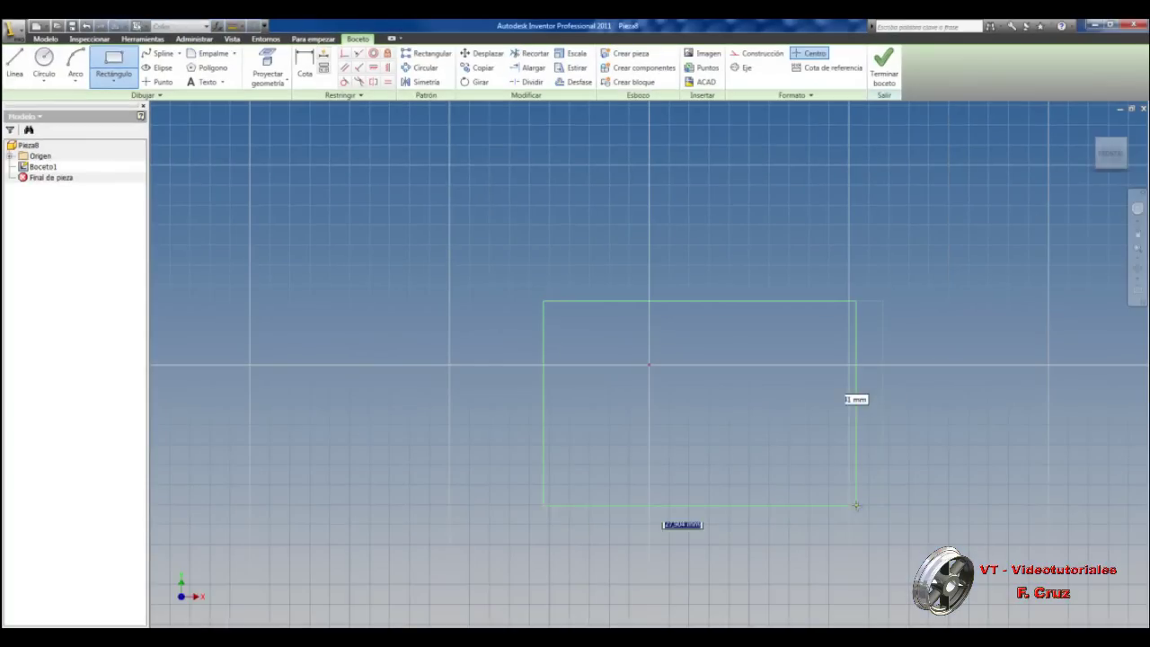
click(788, 477)
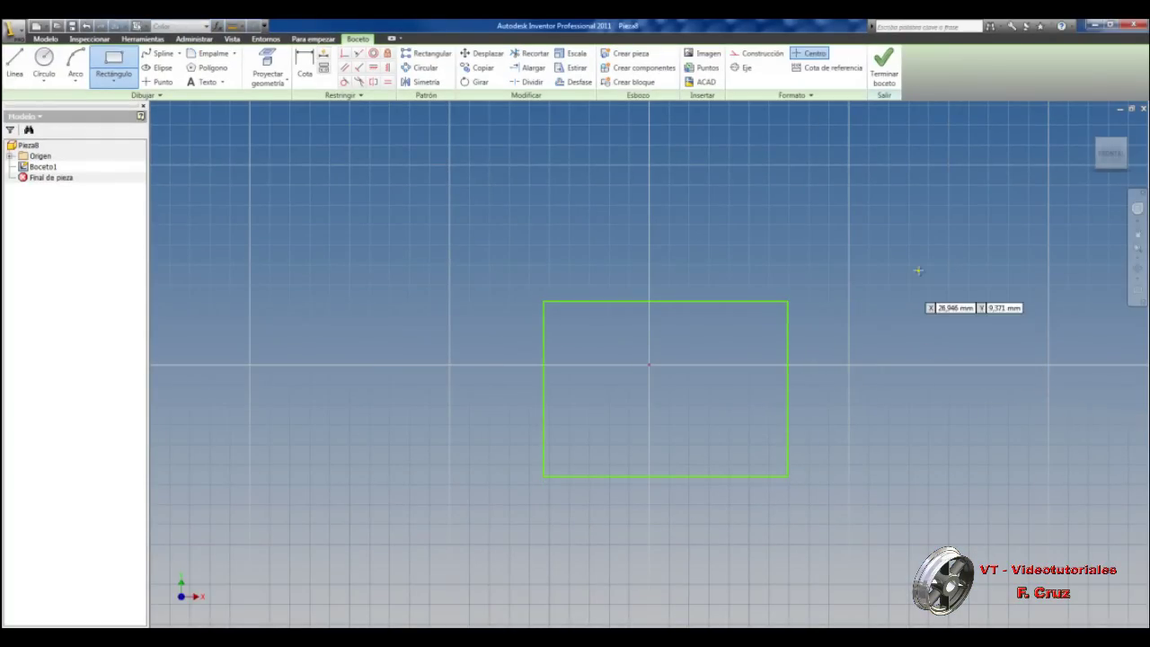
click(884, 64)
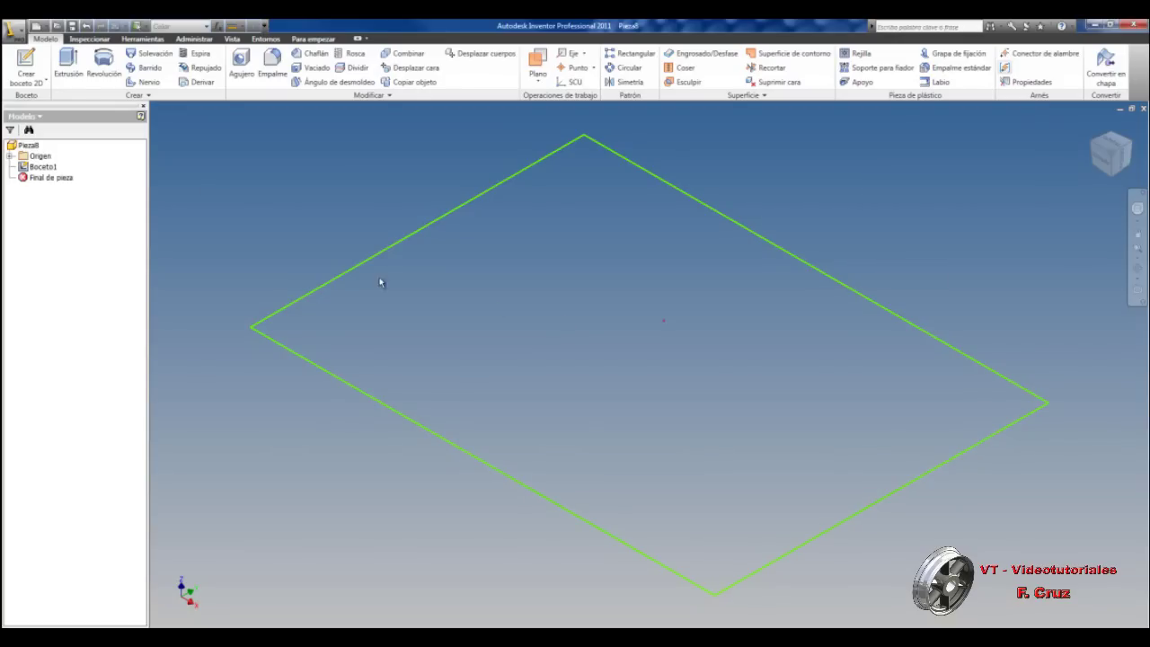
Extrude the rectangular profile a distance of 10 mm as a solid
click(69, 65)
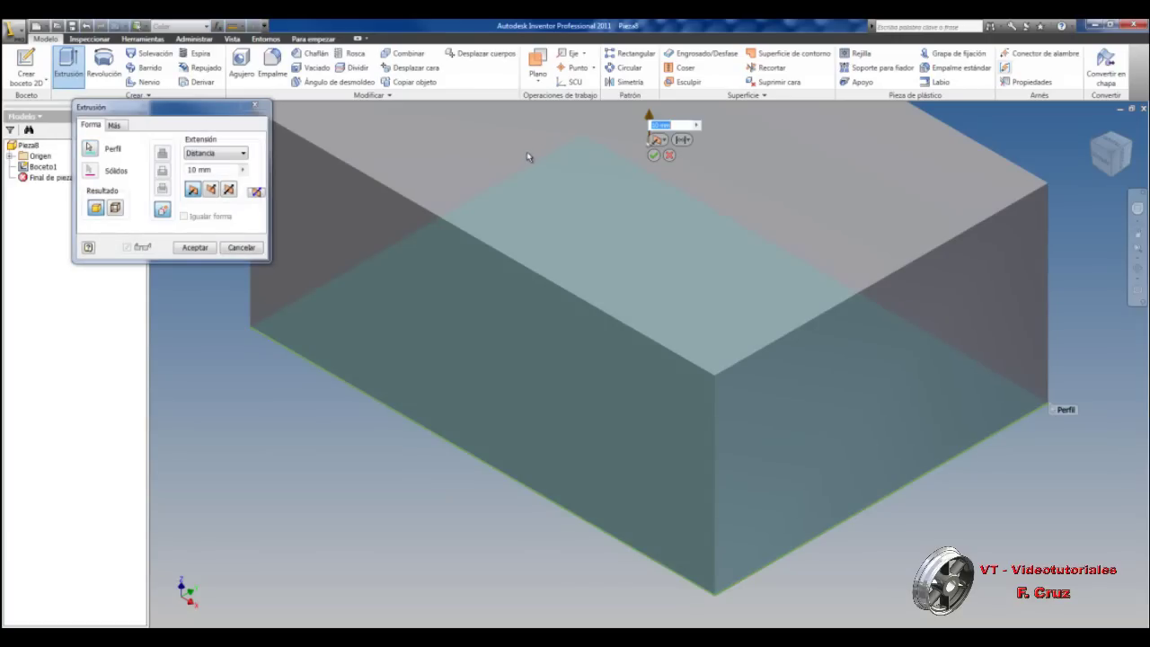
click(1137, 249)
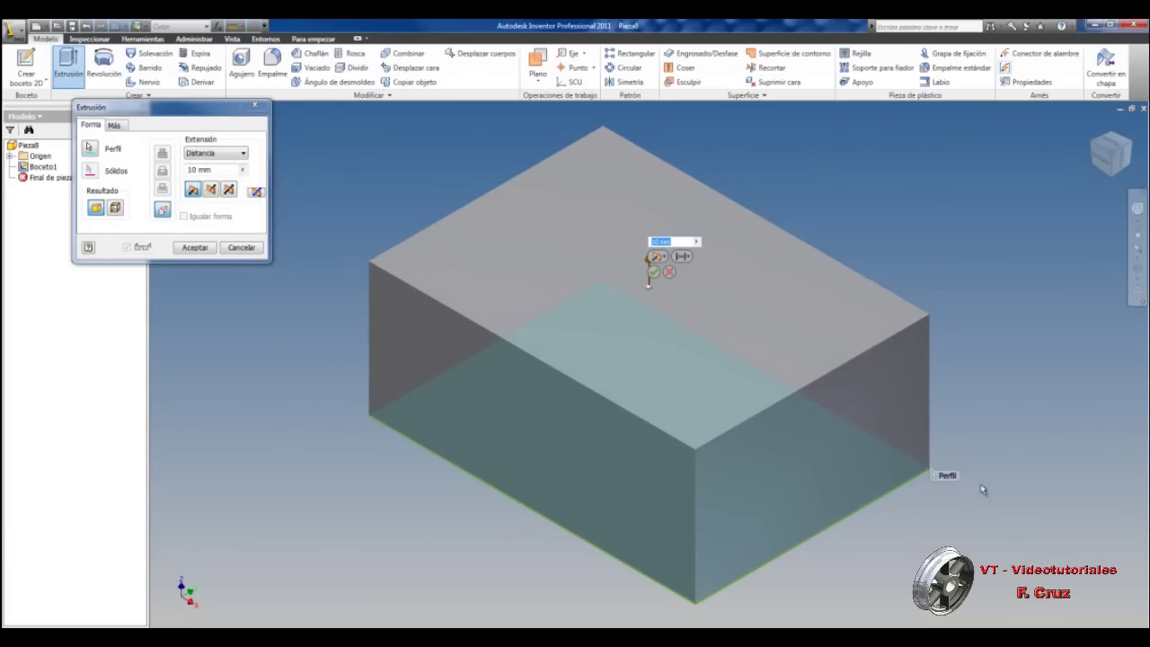
click(193, 248)
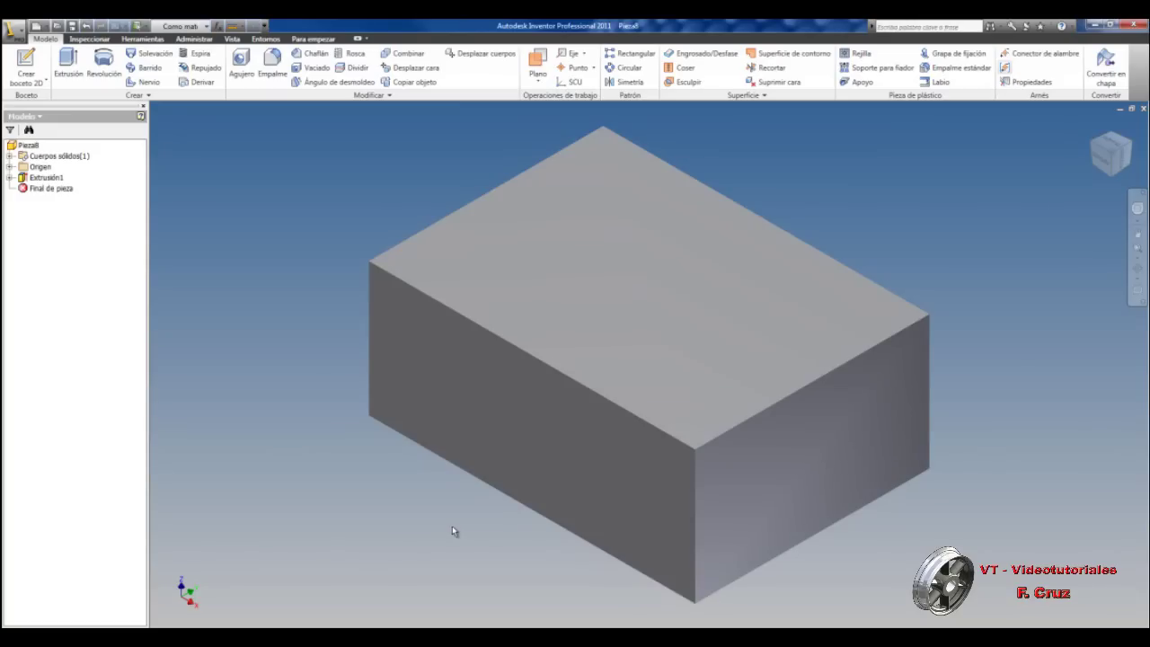
Undo the extrusion and the rectangle sketch
key(ctrl+z)
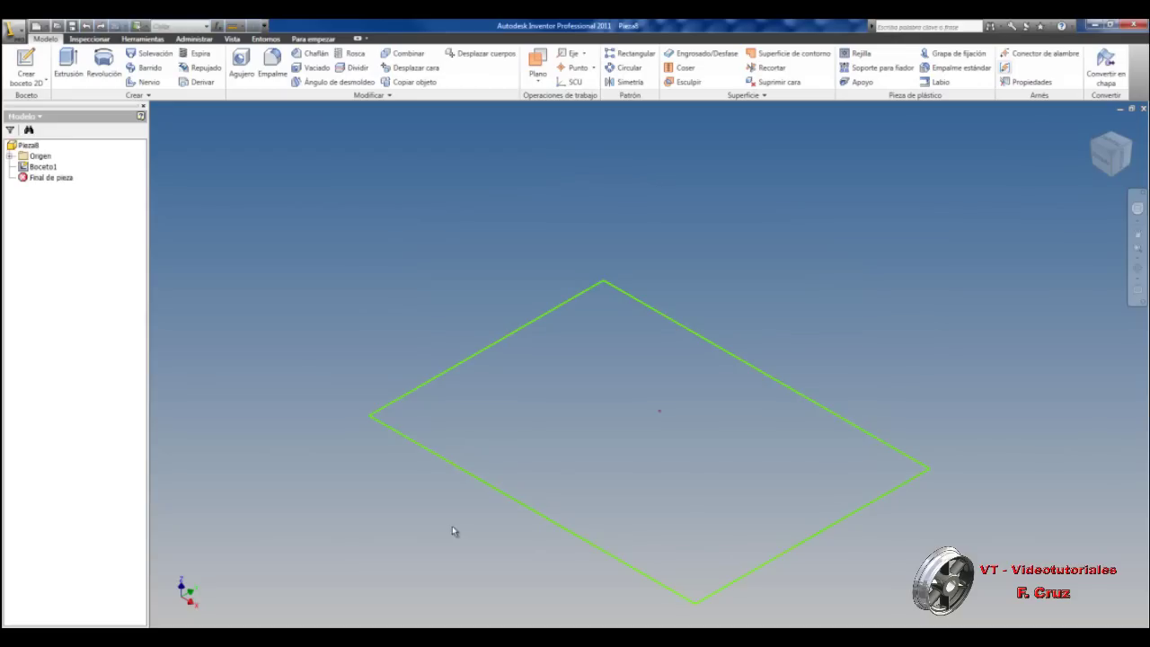
key(ctrl+z)
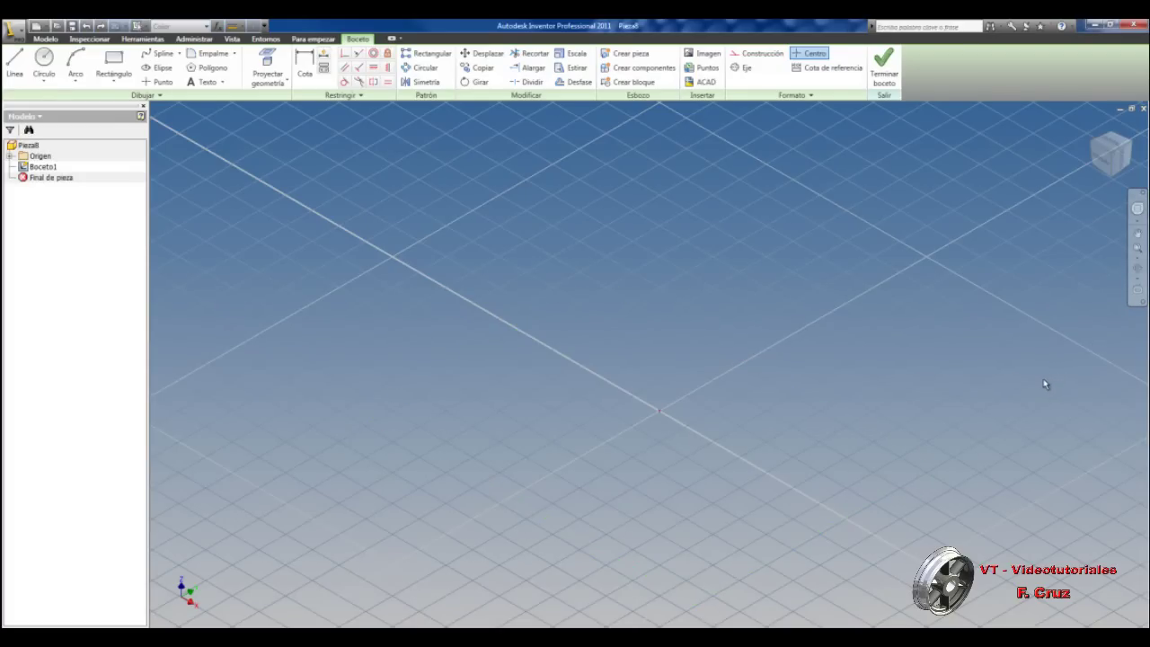
Orient the view face-on to the XY origin plane, clear the selection and collapse the Origen folder
click(1138, 291)
click(9, 156)
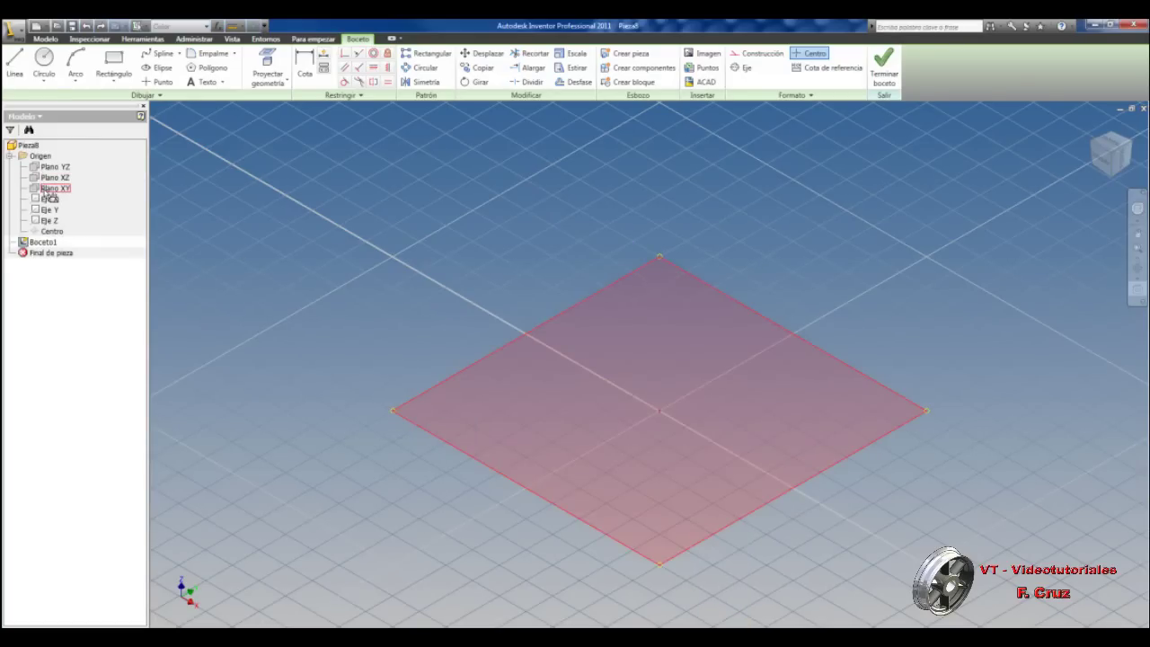
click(49, 189)
key(Page_Up)
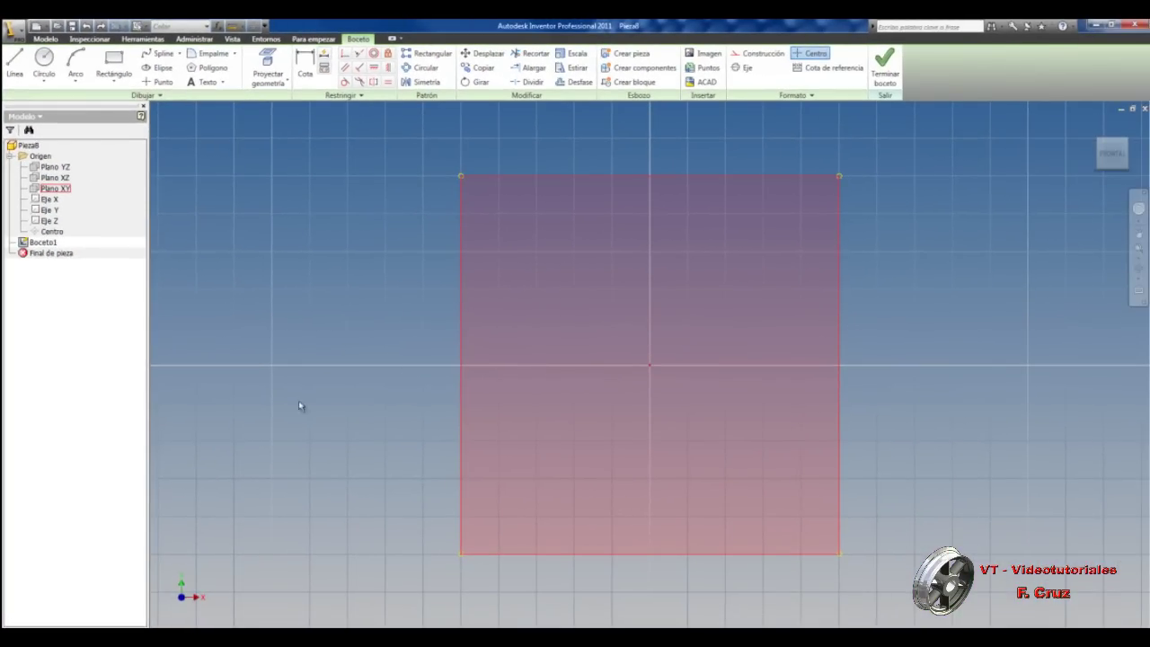
click(333, 322)
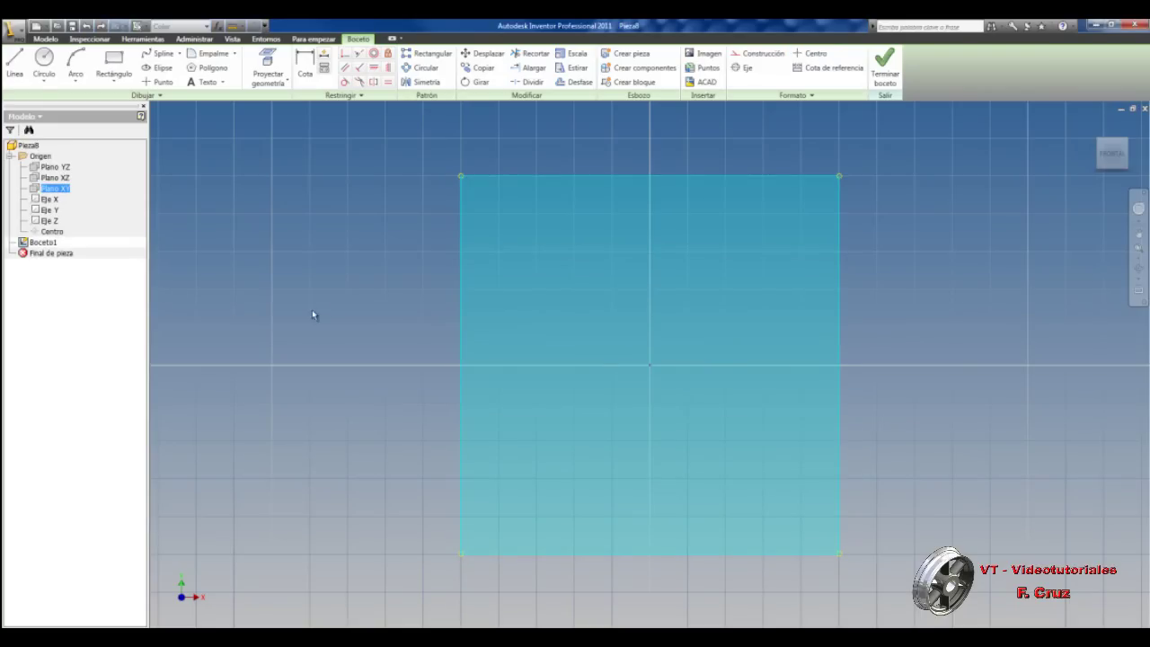
key(Escape)
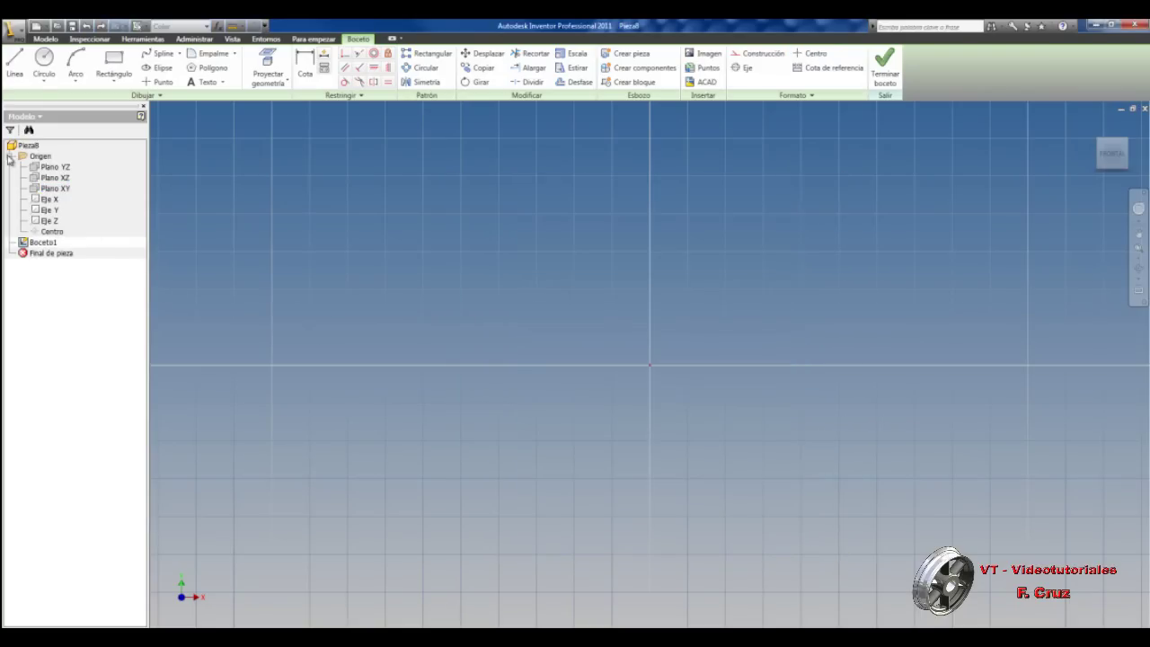
click(9, 157)
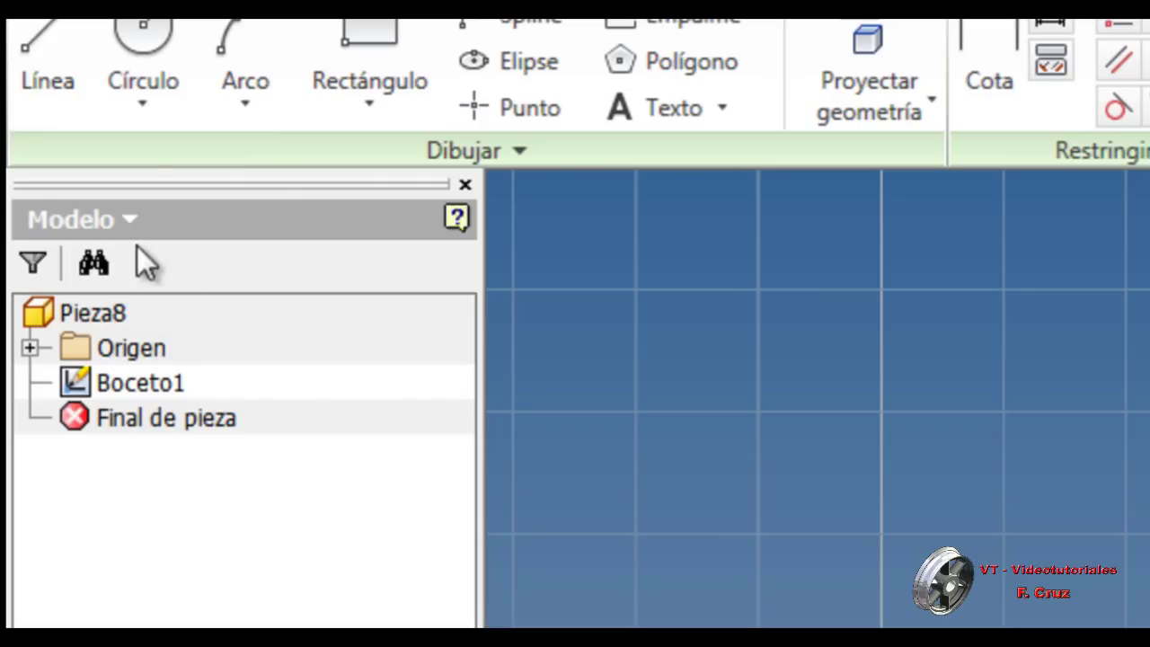
Rename the part's root node in the model browser as "Pieza base" and clear the selection
double_click(87, 314)
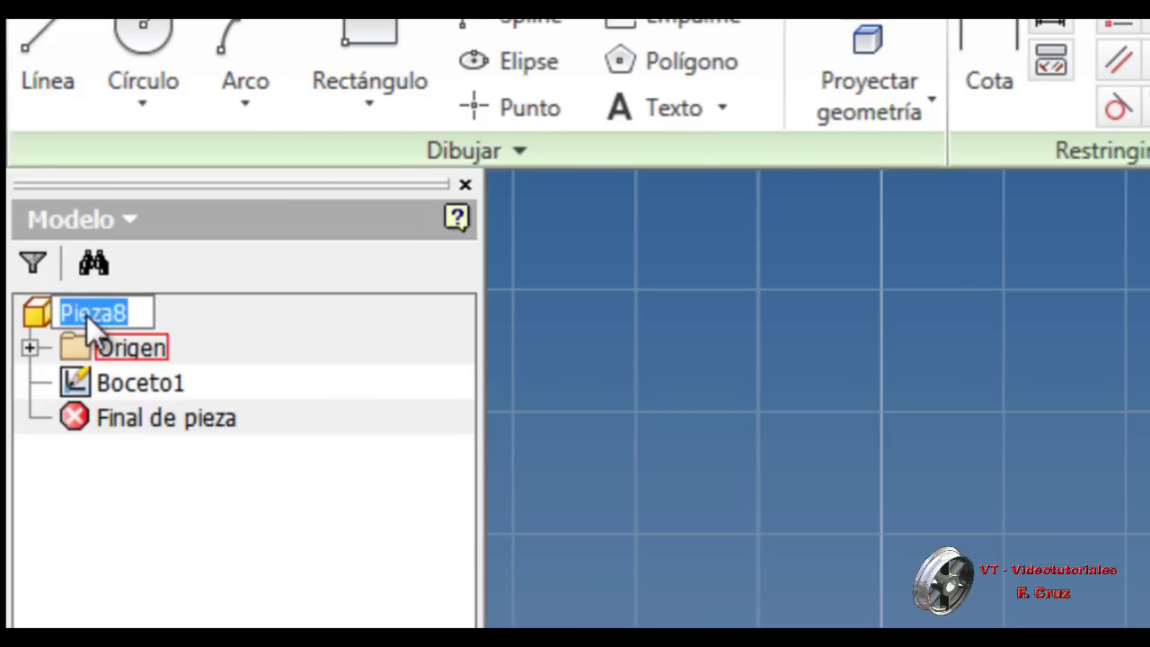
text(P)
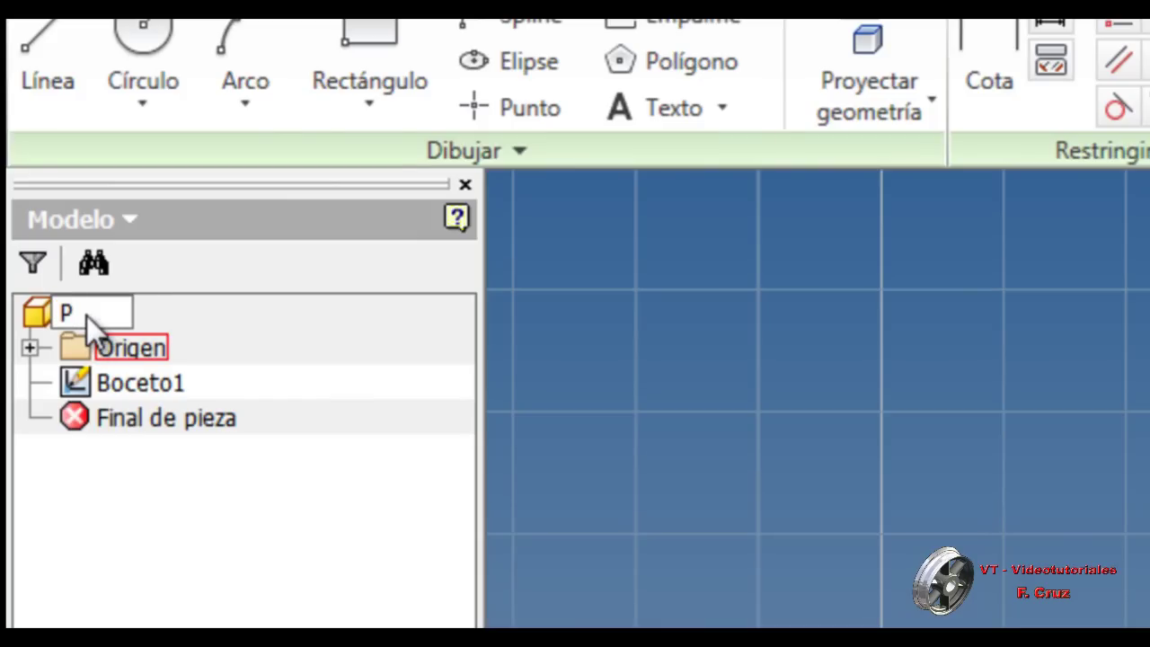
text(ieza base)
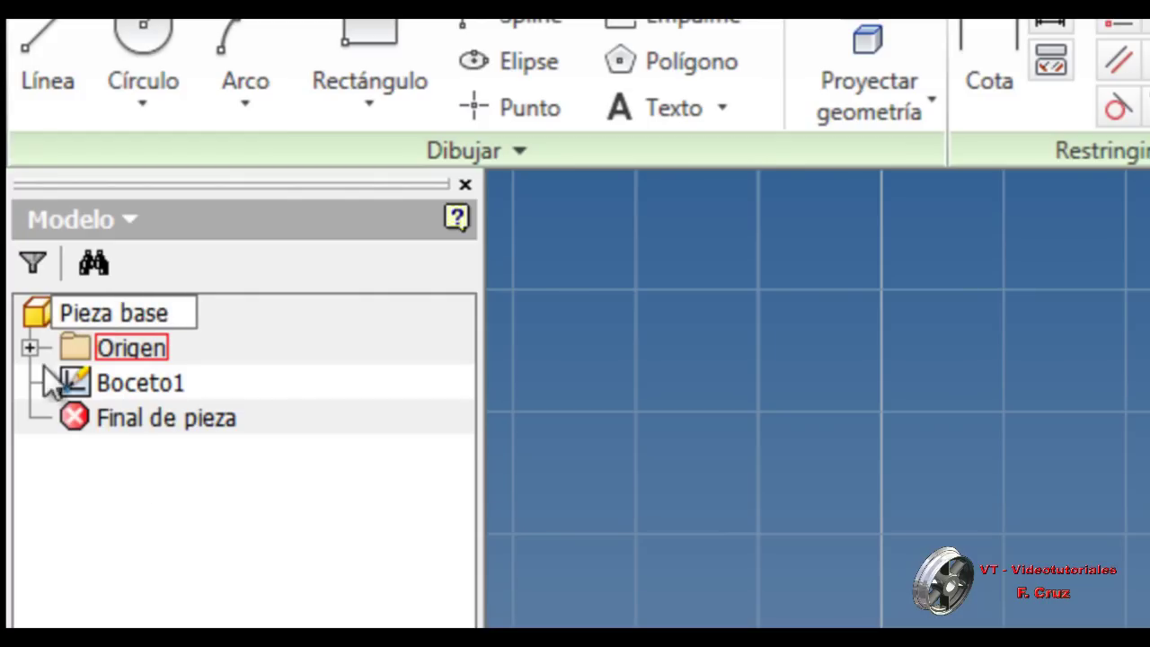
click(35, 315)
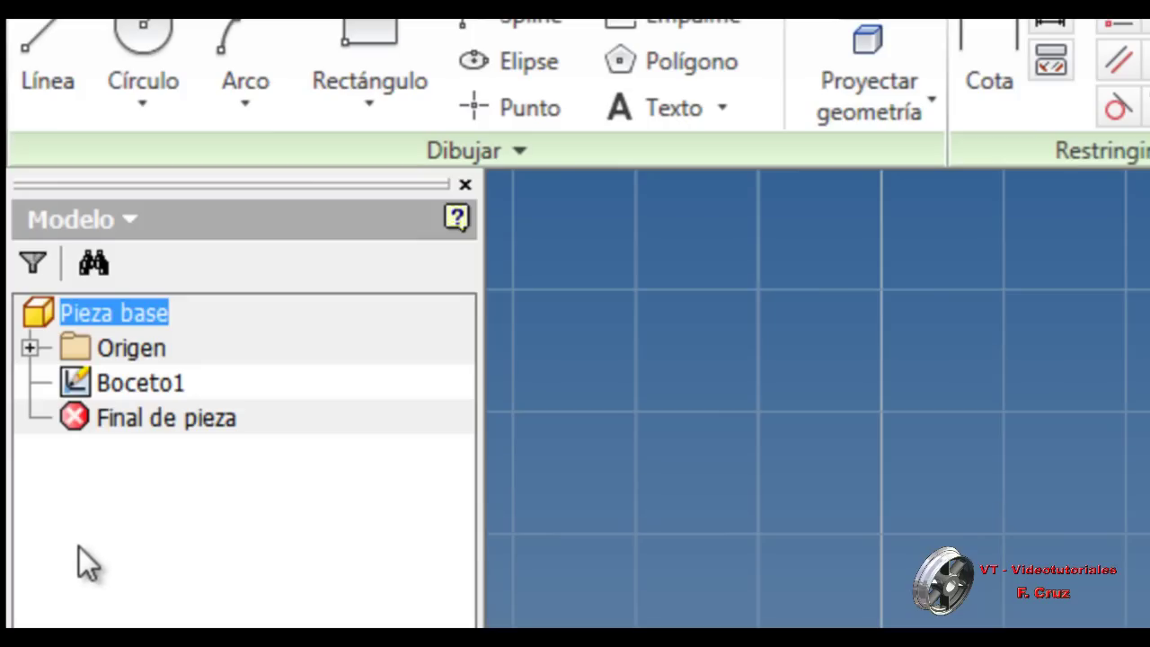
click(121, 497)
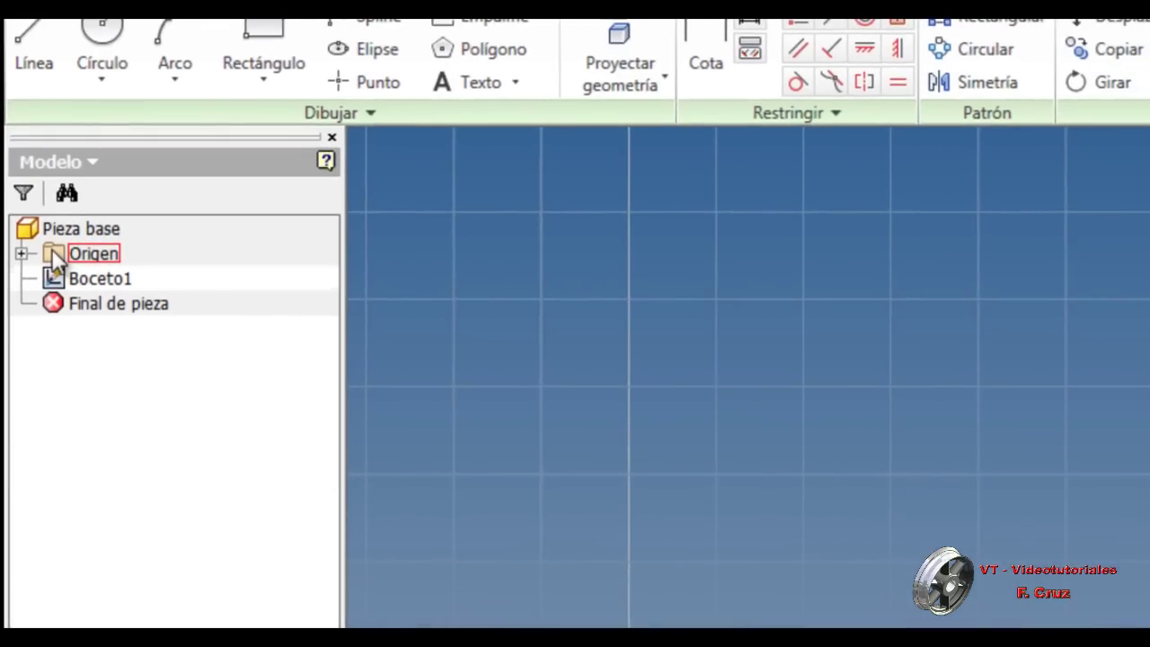
Expand the Origen folder in the home view and examine the X, Y and Z axes and the centre point
double_click(52, 250)
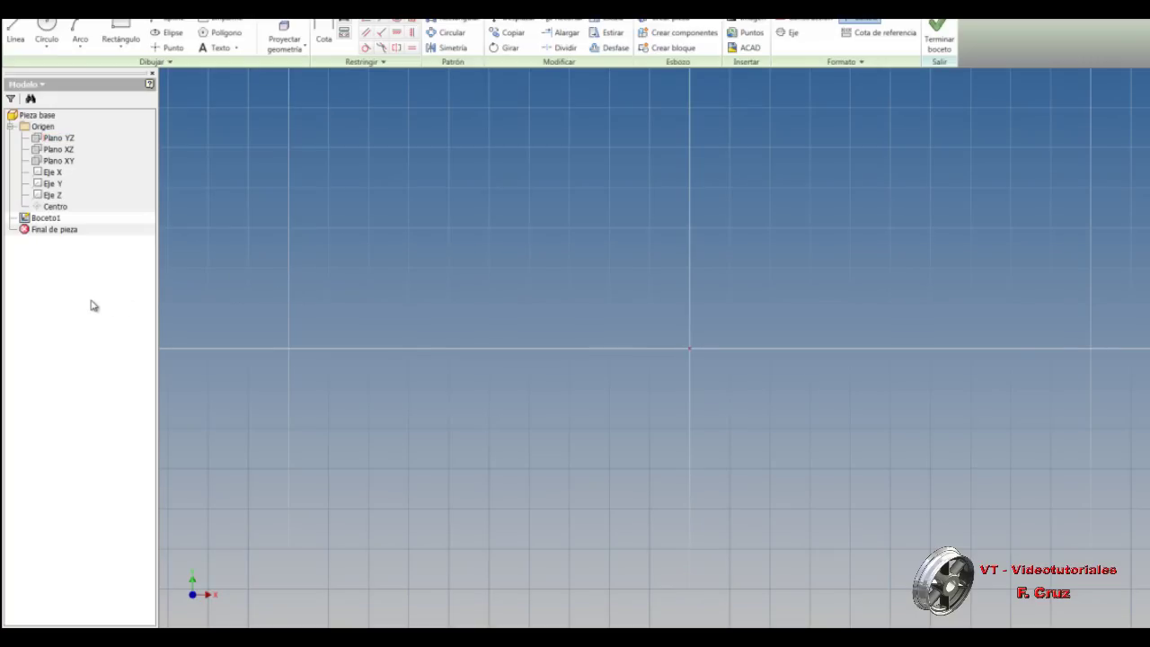
key(F6)
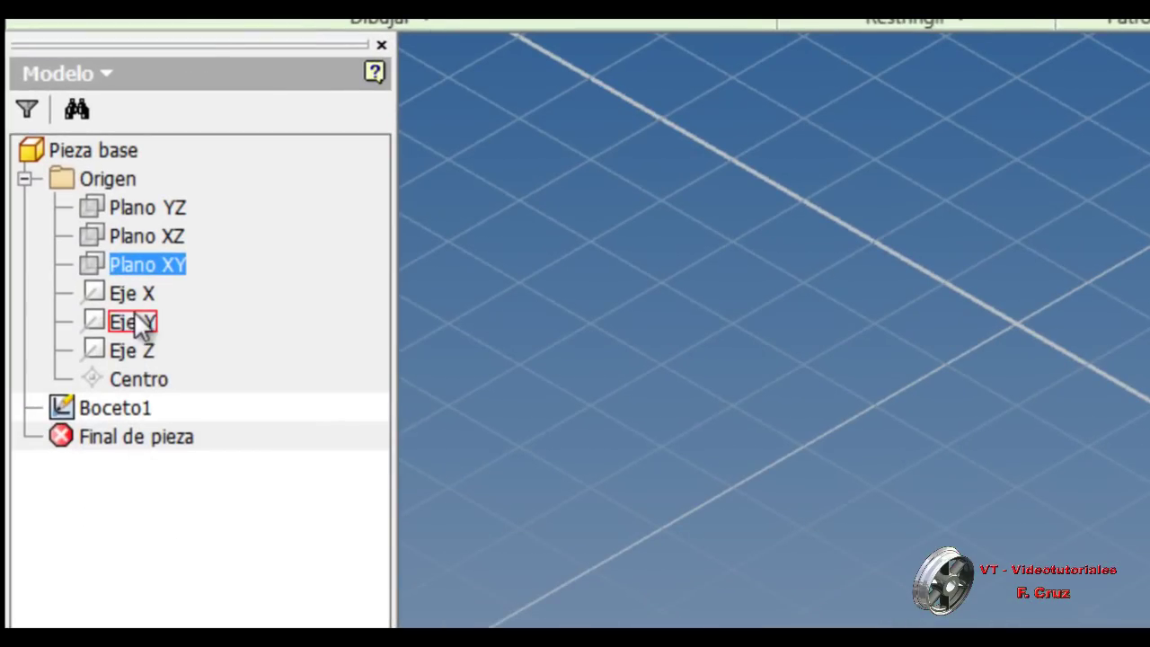
click(117, 291)
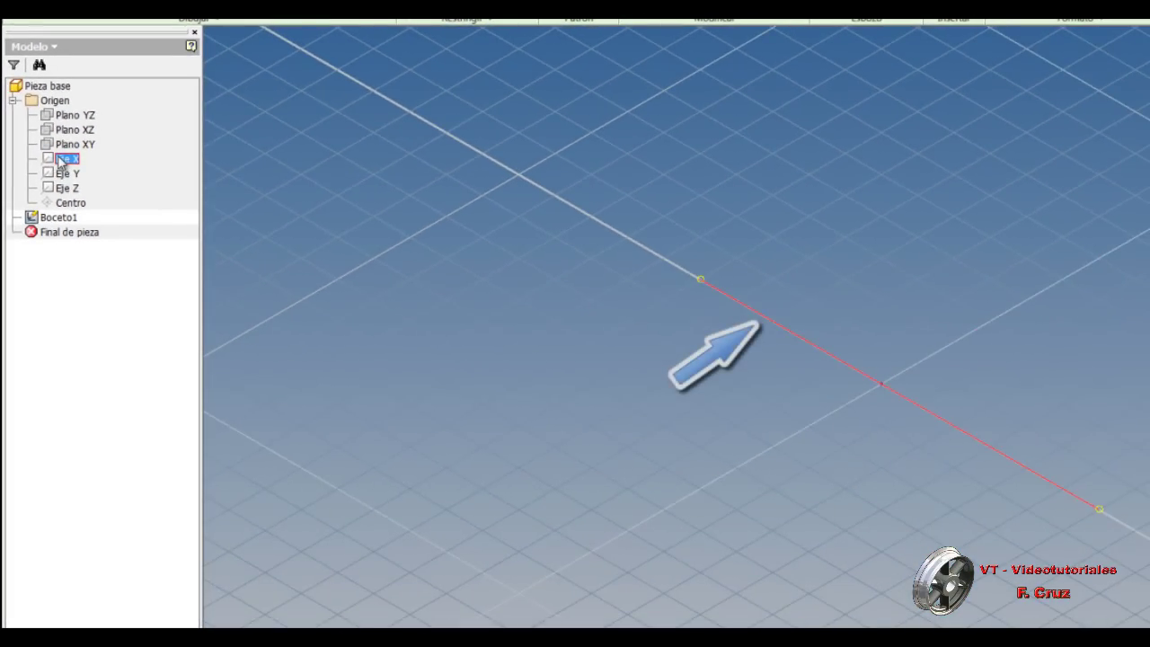
click(65, 174)
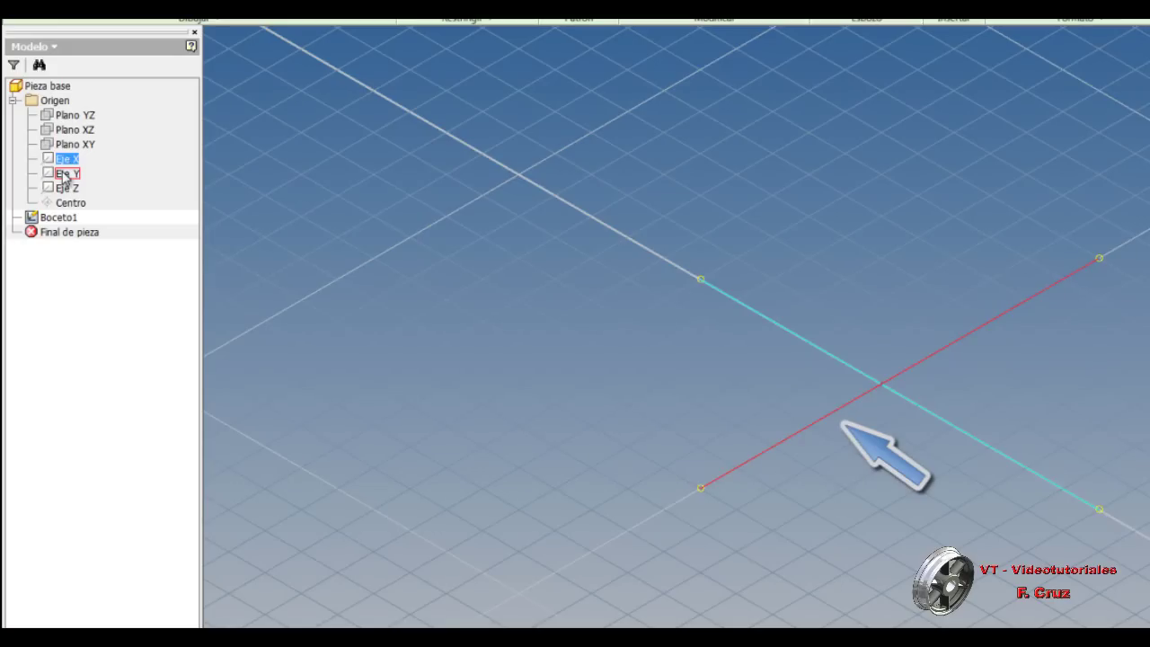
click(68, 189)
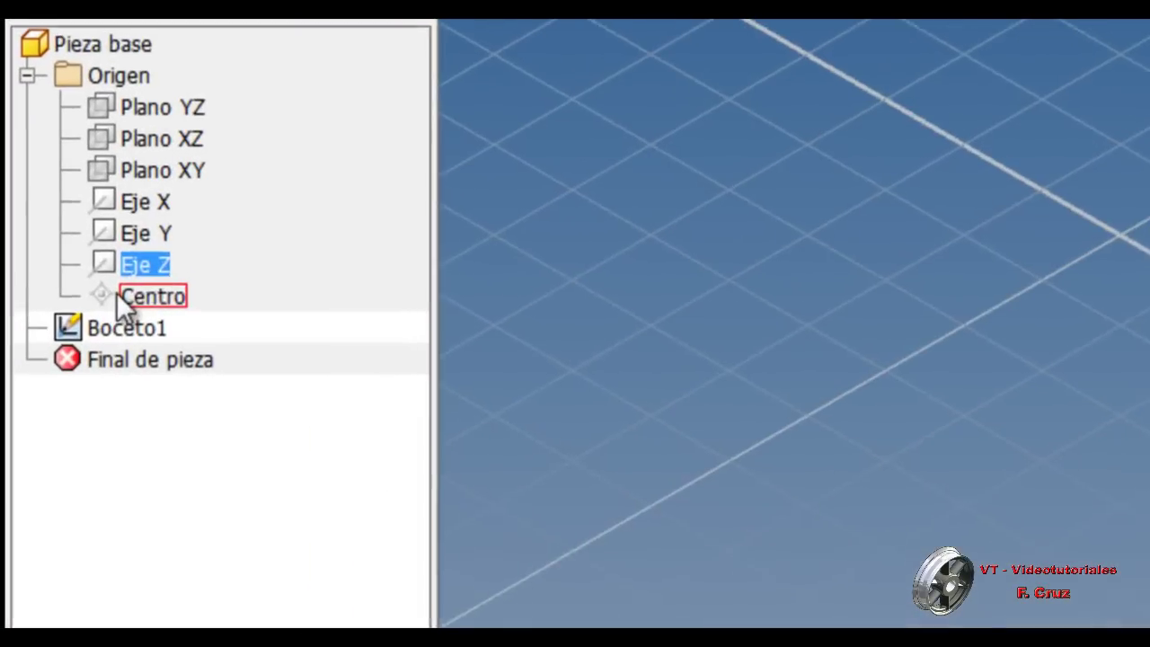
click(80, 230)
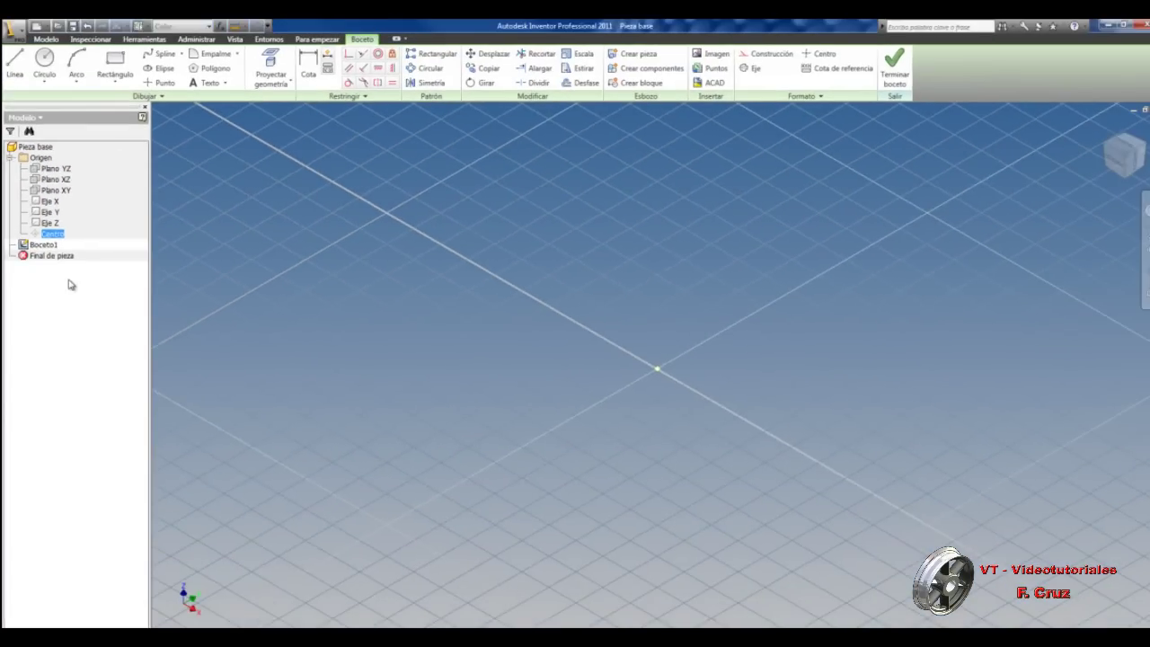
click(125, 346)
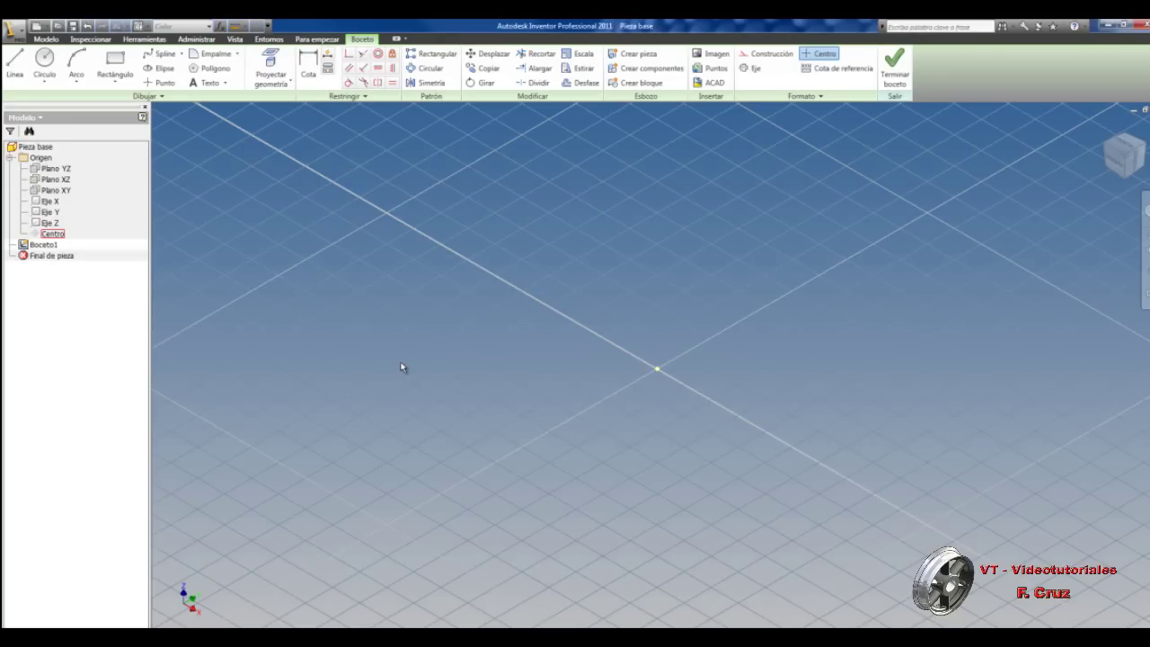
Orient the view face-on to Plano XY and collapse the Origen folder
click(53, 192)
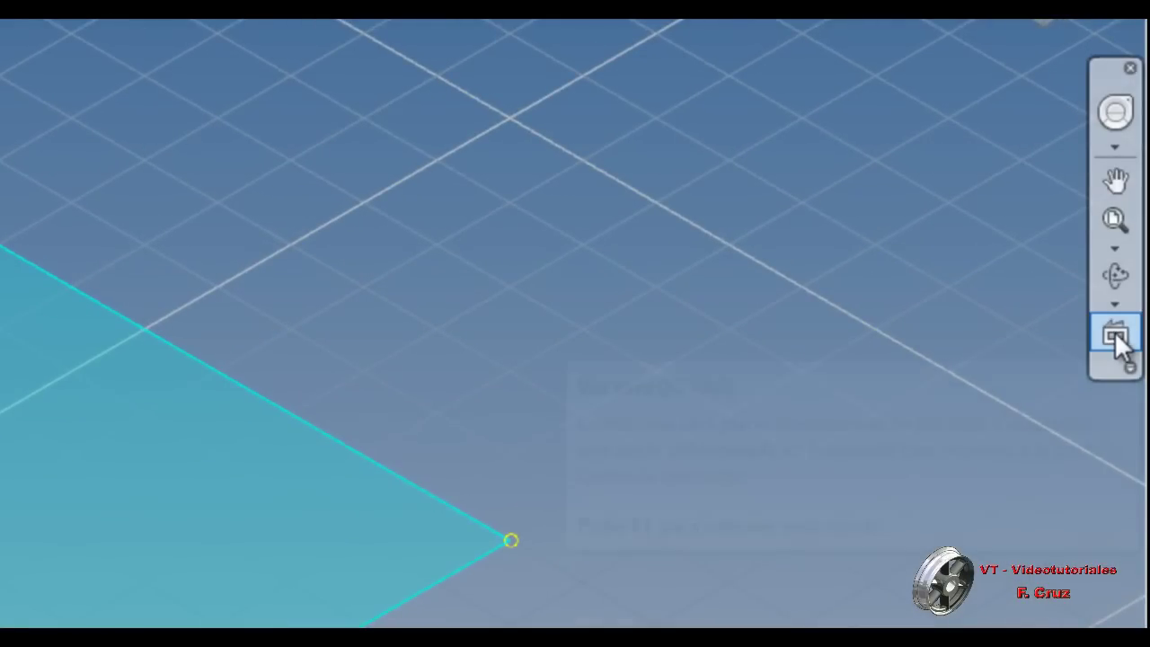
click(1116, 338)
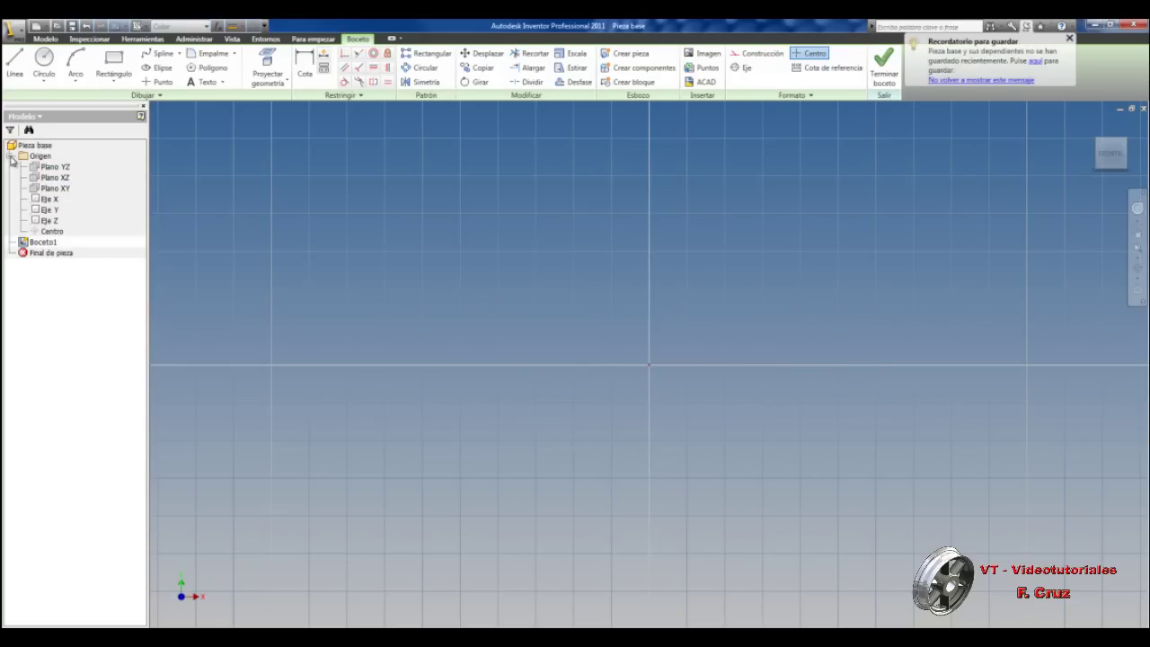
click(10, 156)
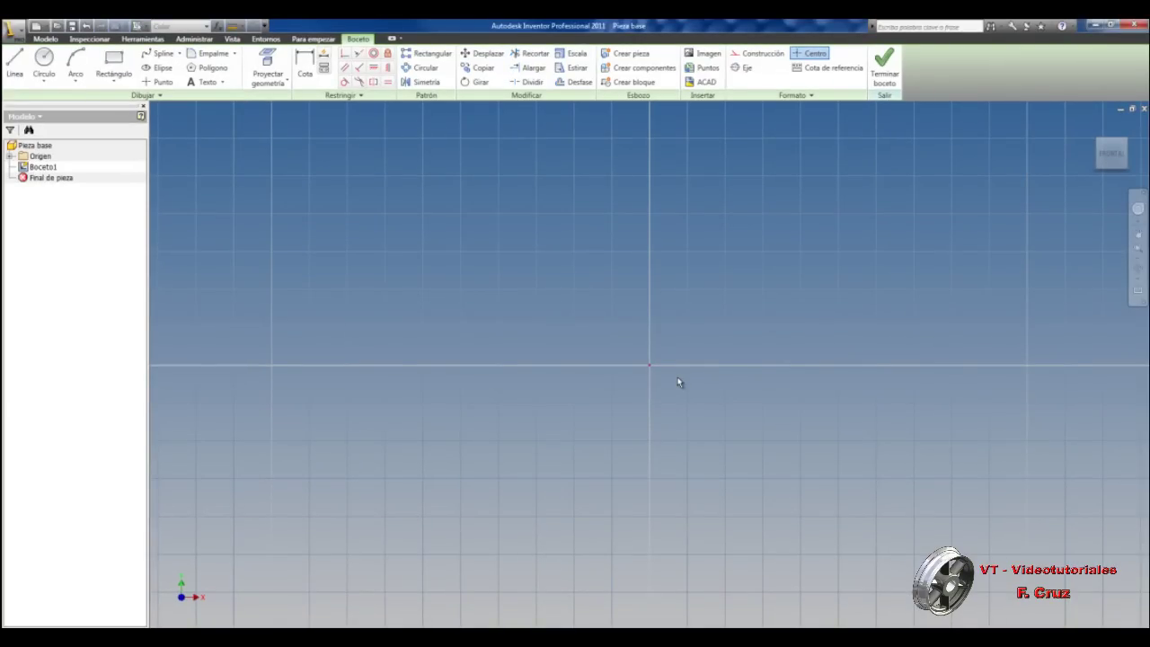
click(10, 156)
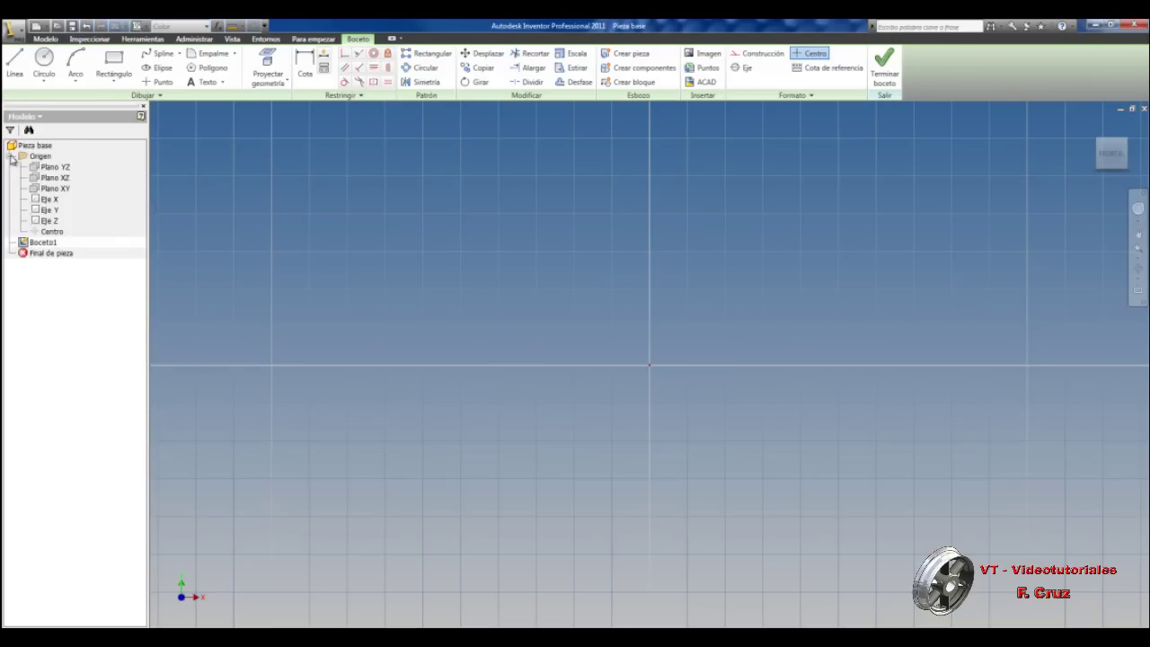
click(10, 156)
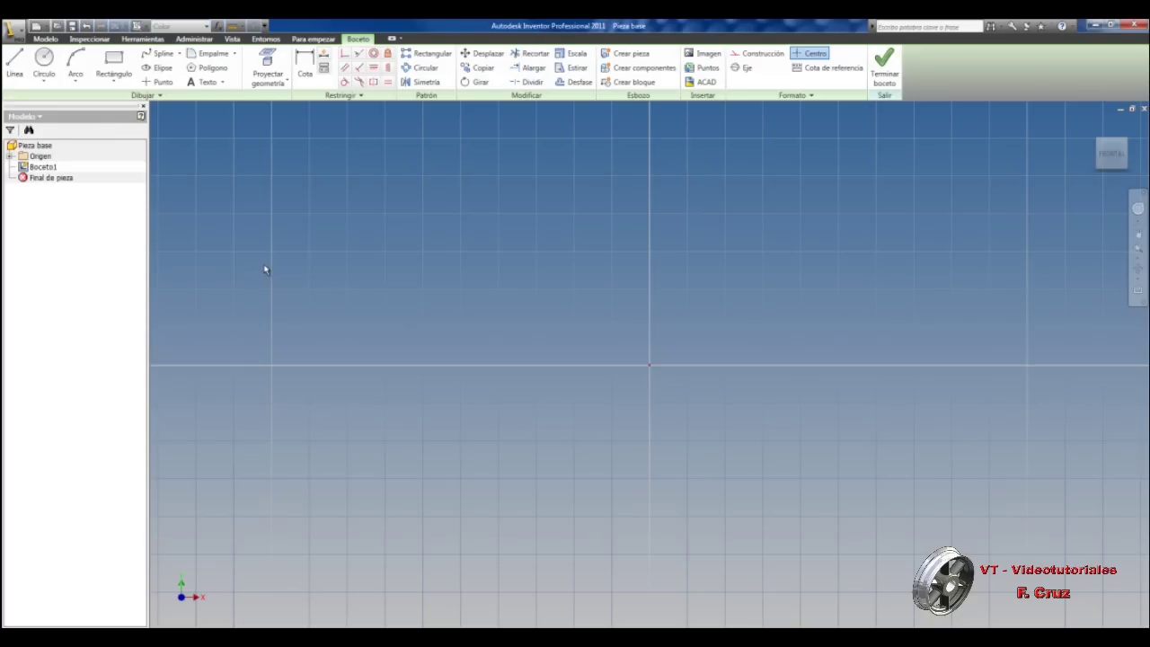
Draw a closed rectangle of four lines around the origin, about 23.7 mm wide and 13.1 mm high, and end the Line command
click(14, 63)
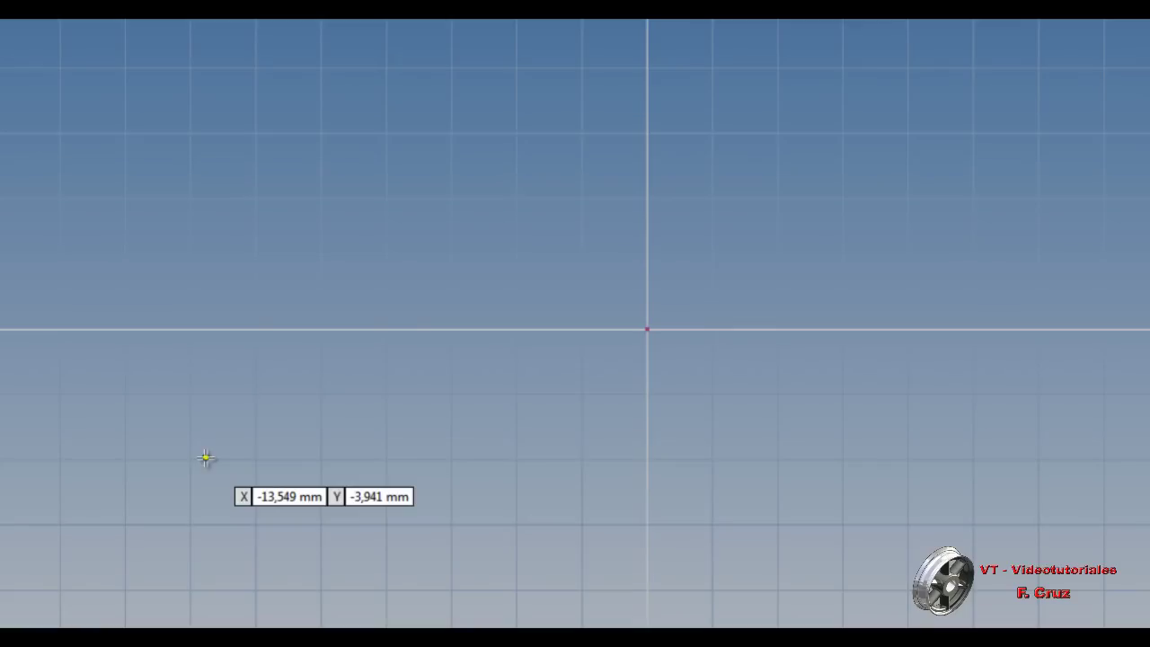
click(648, 330)
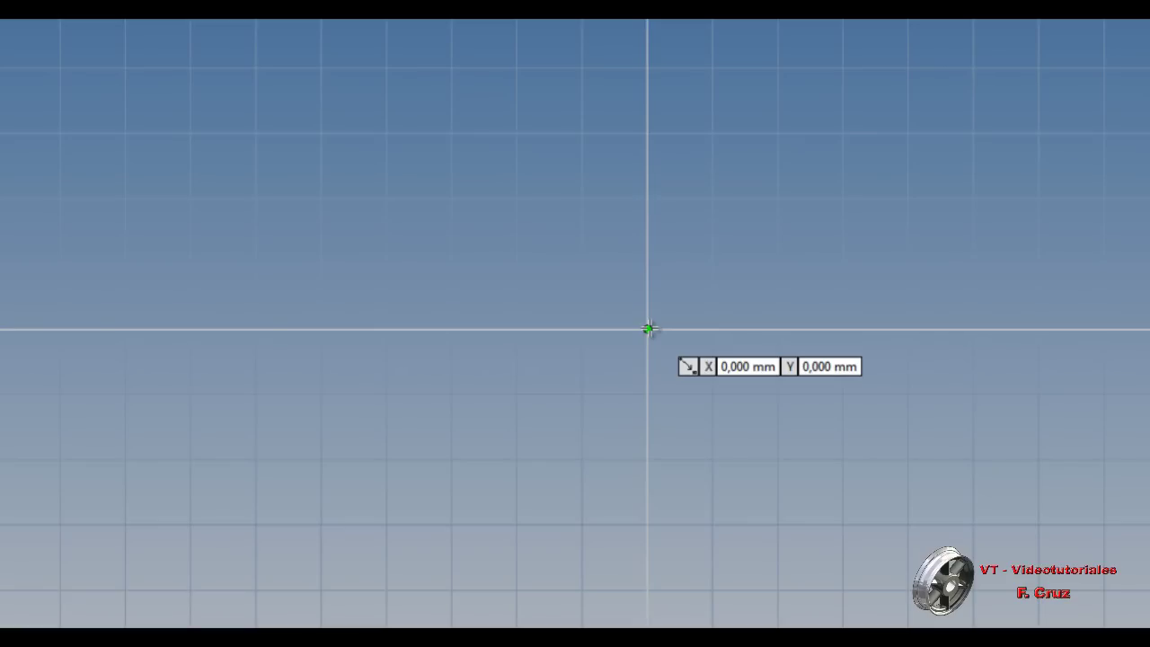
click(216, 515)
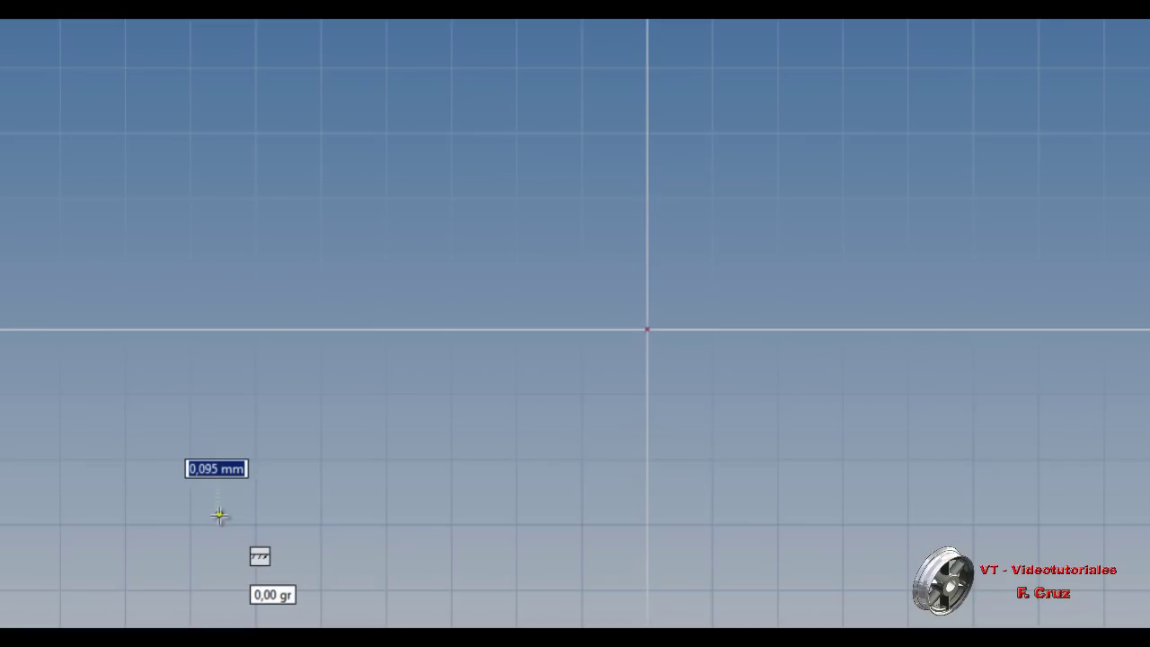
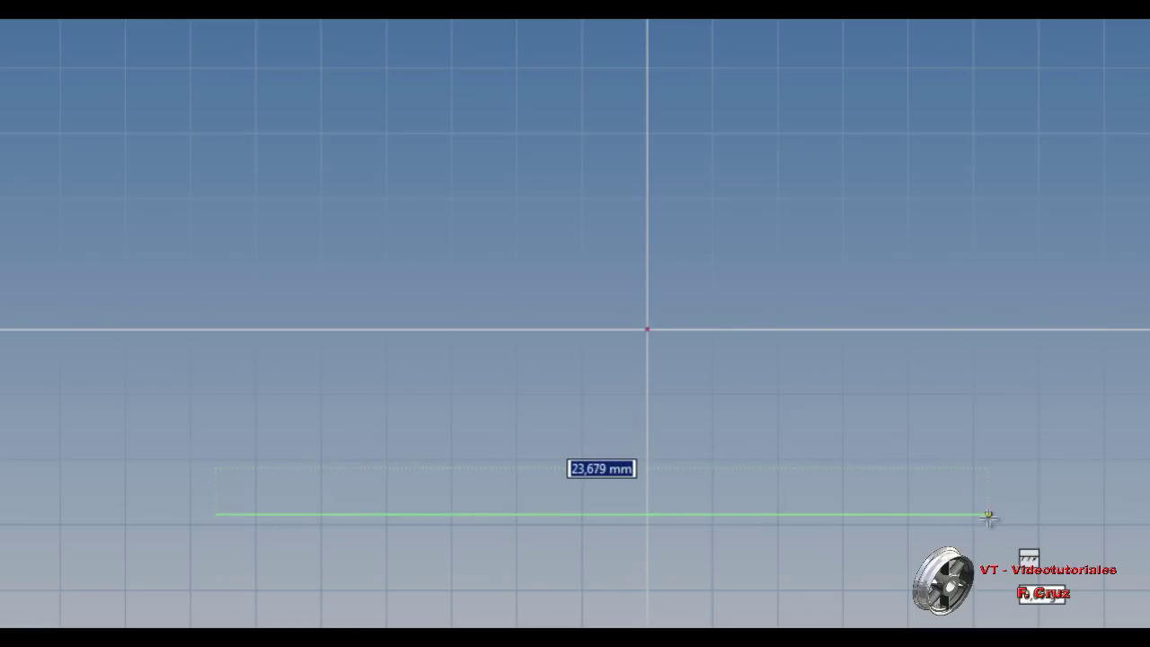
click(988, 516)
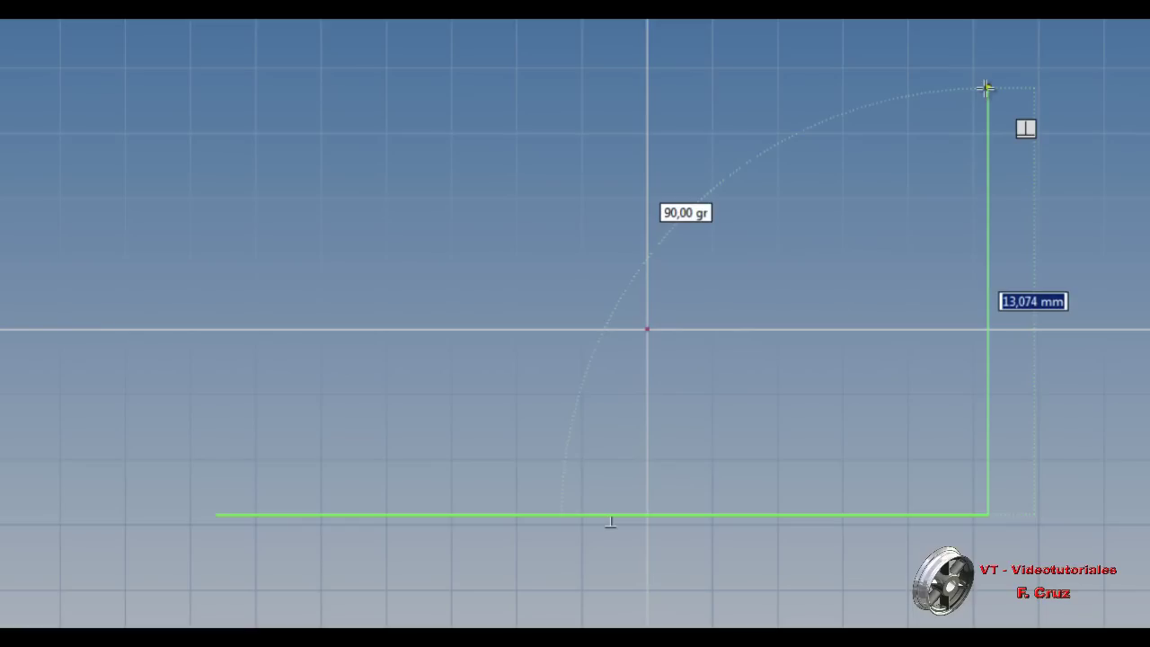
click(987, 89)
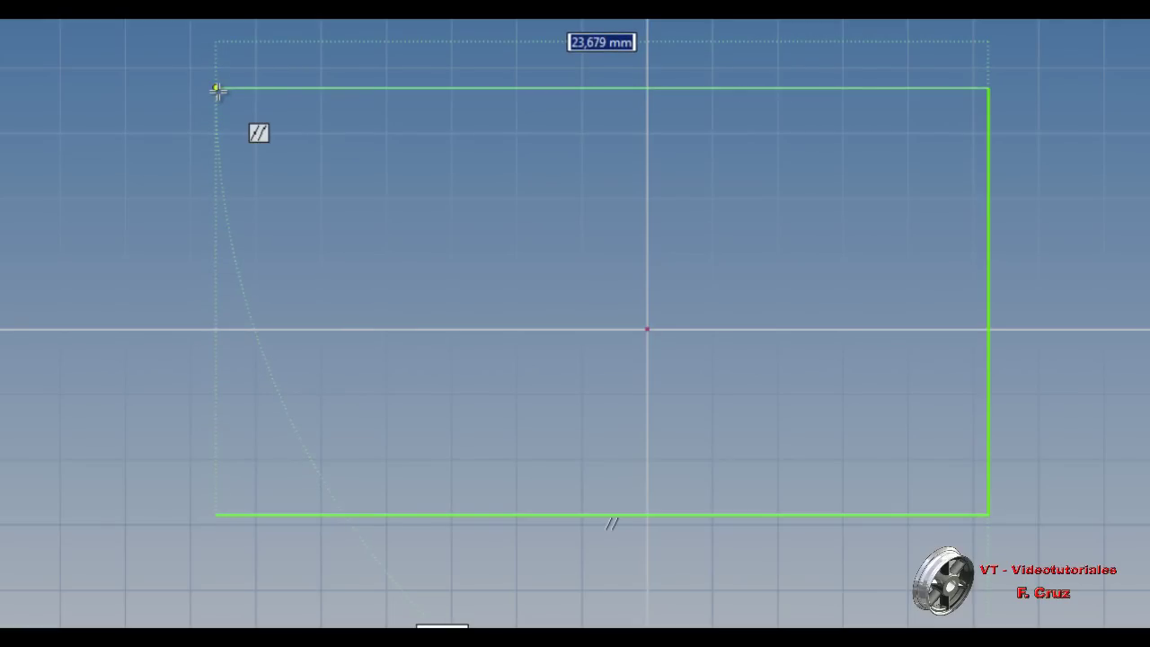
click(217, 89)
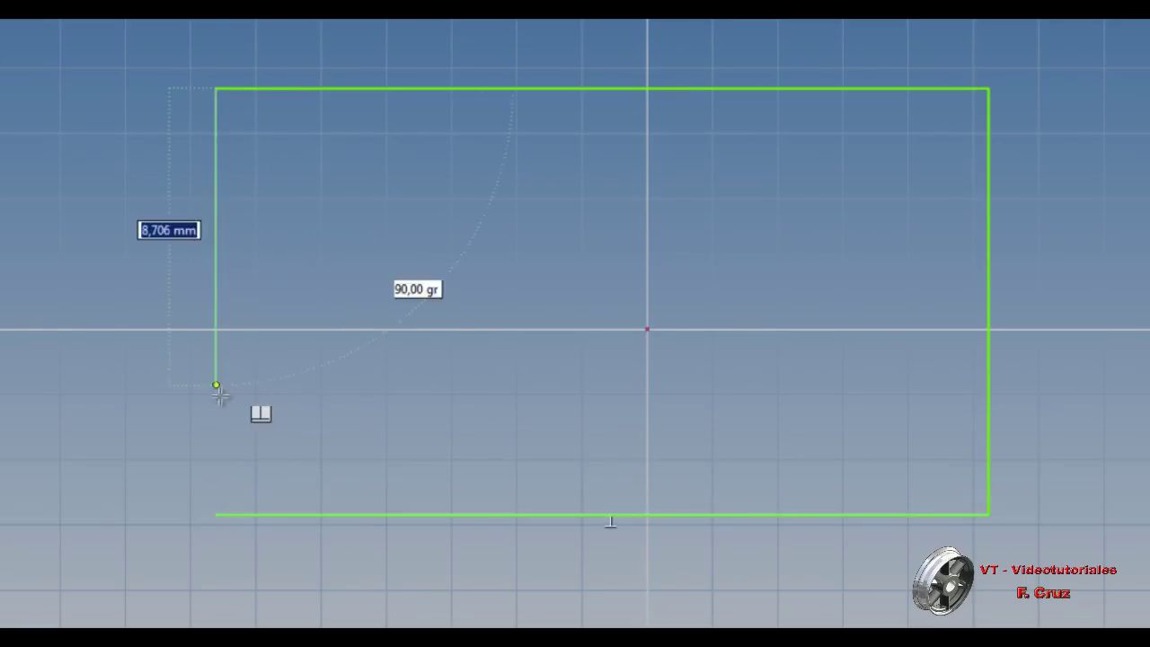
click(215, 515)
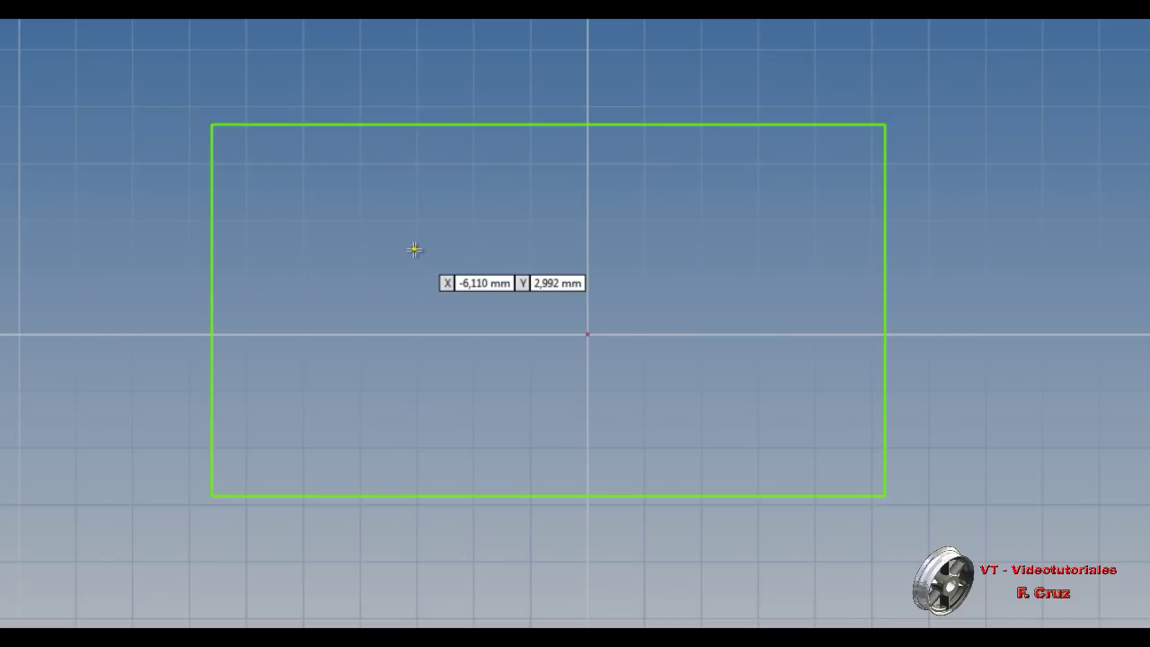
right_click(415, 249)
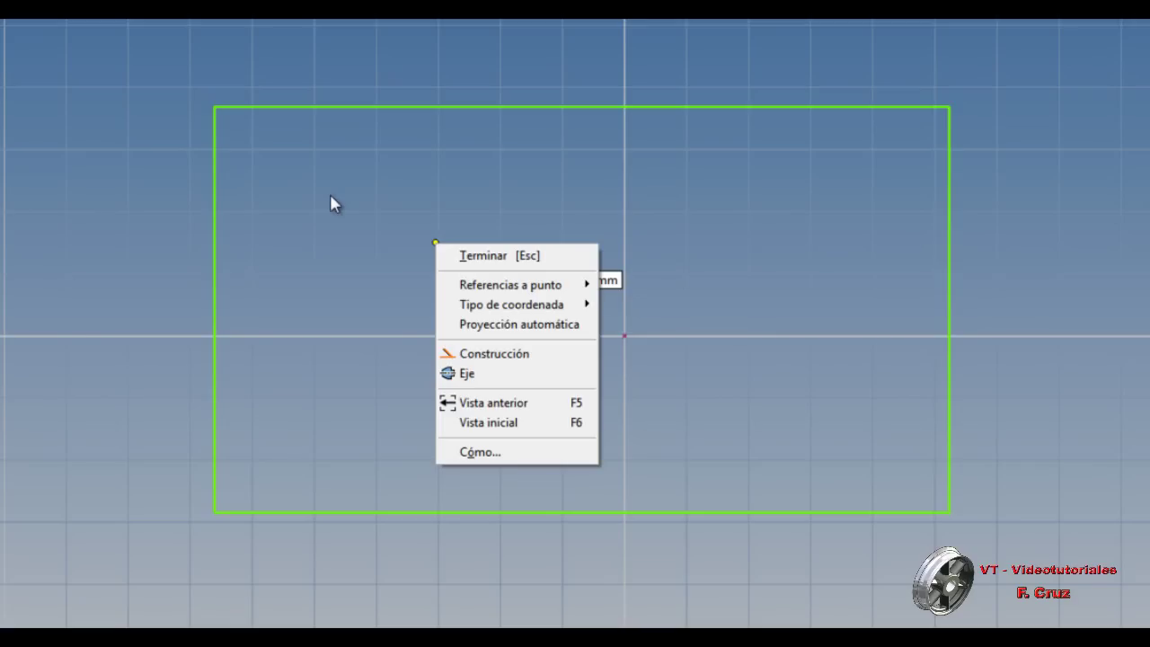
click(490, 257)
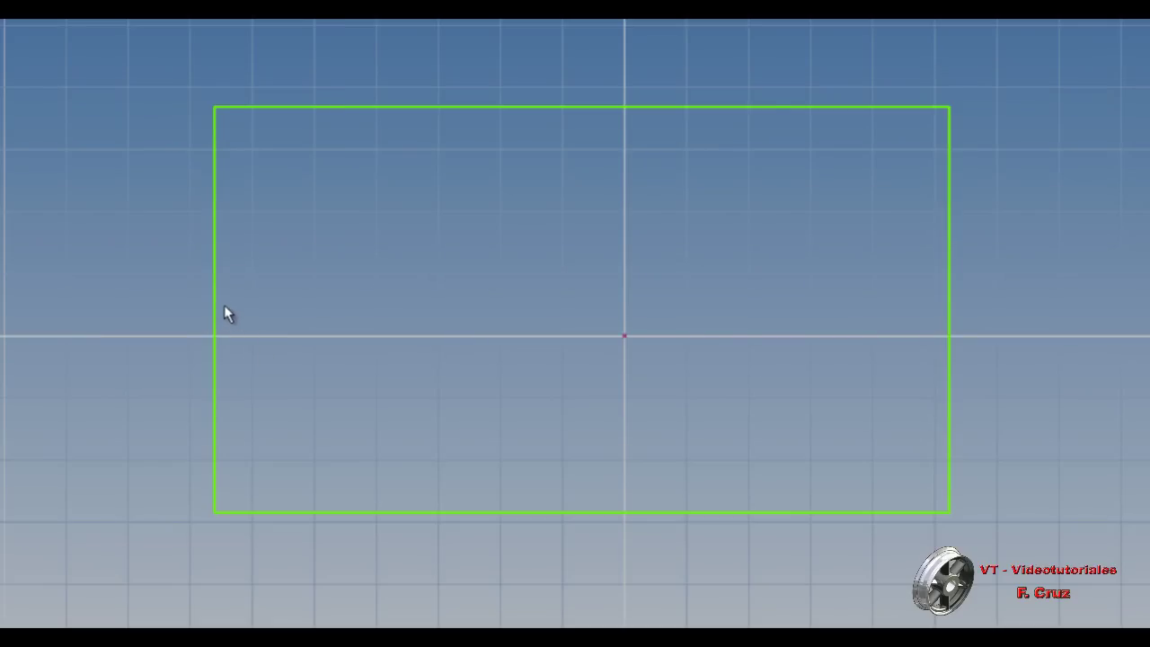
Delete the rectangle's left vertical line and undo the deletion
click(216, 278)
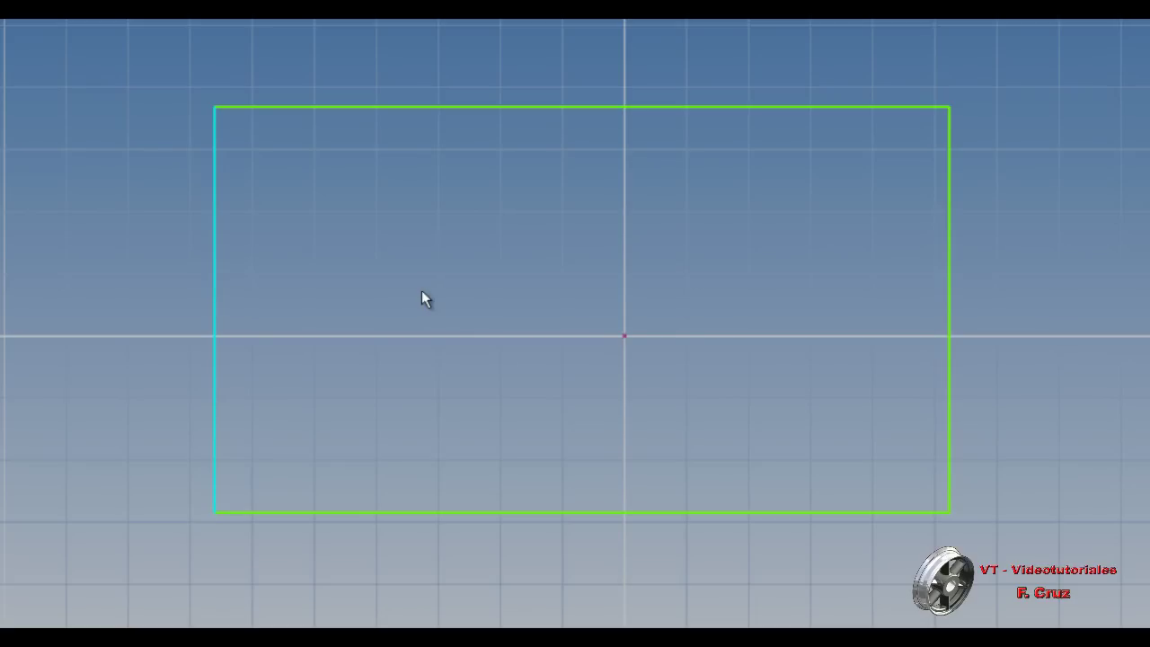
key(Delete)
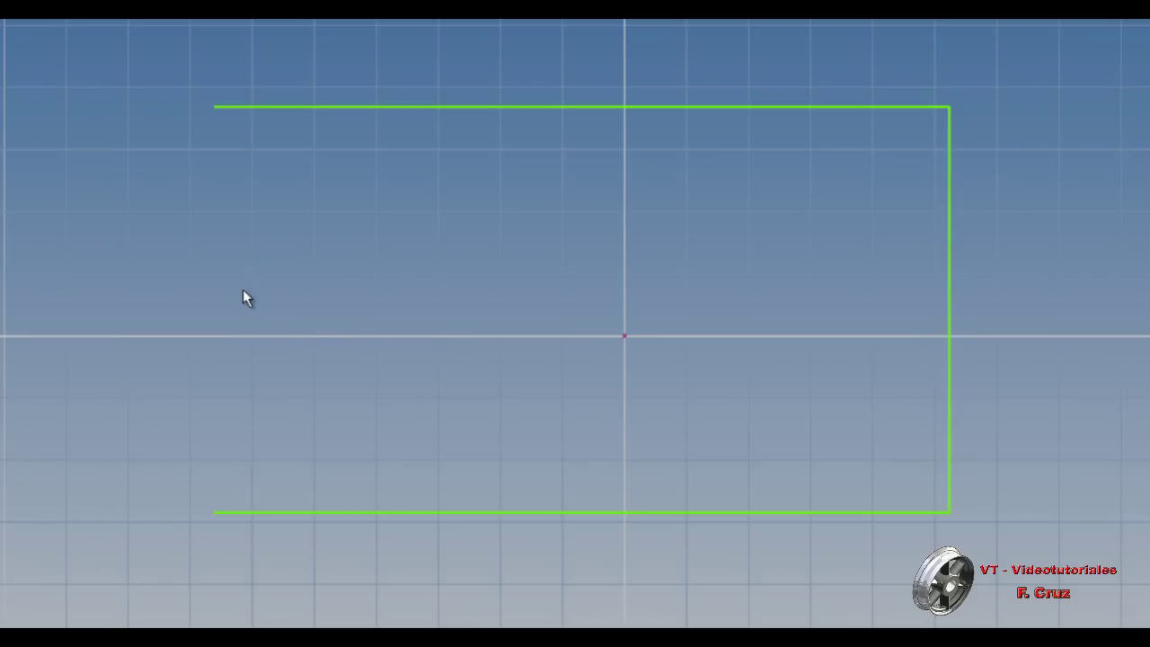
scroll(244, 297, down, 3)
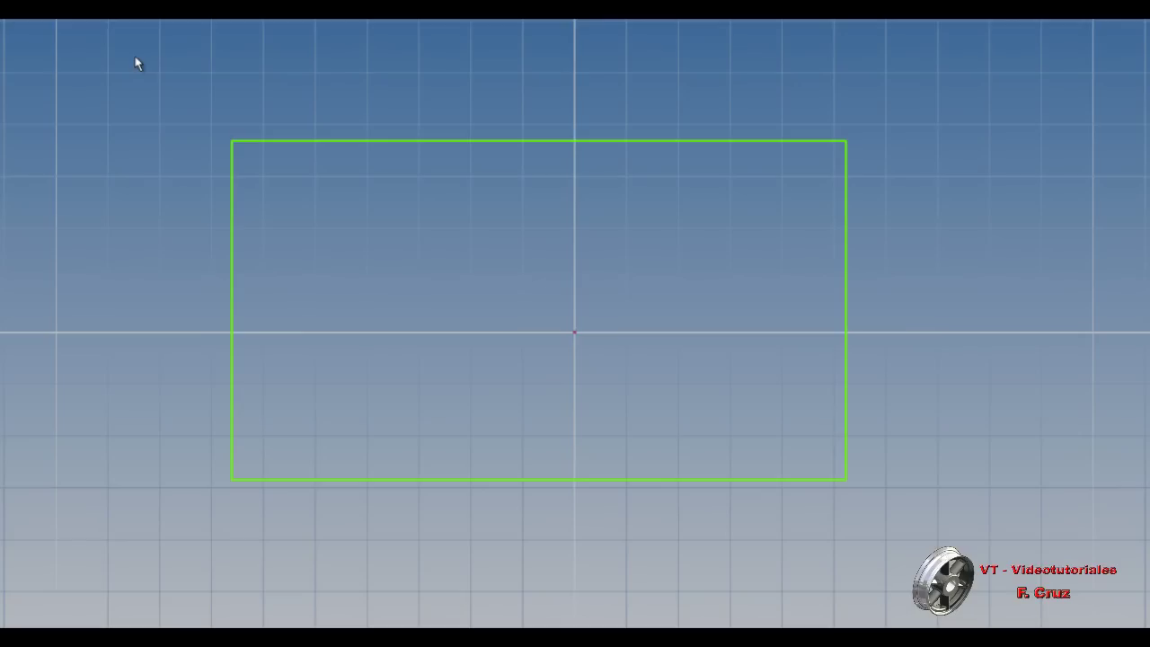
Window-select only the rectangle's upper horizontal line, delete it and undo the deletion
drag(134, 57, 427, 263)
drag(158, 57, 941, 316)
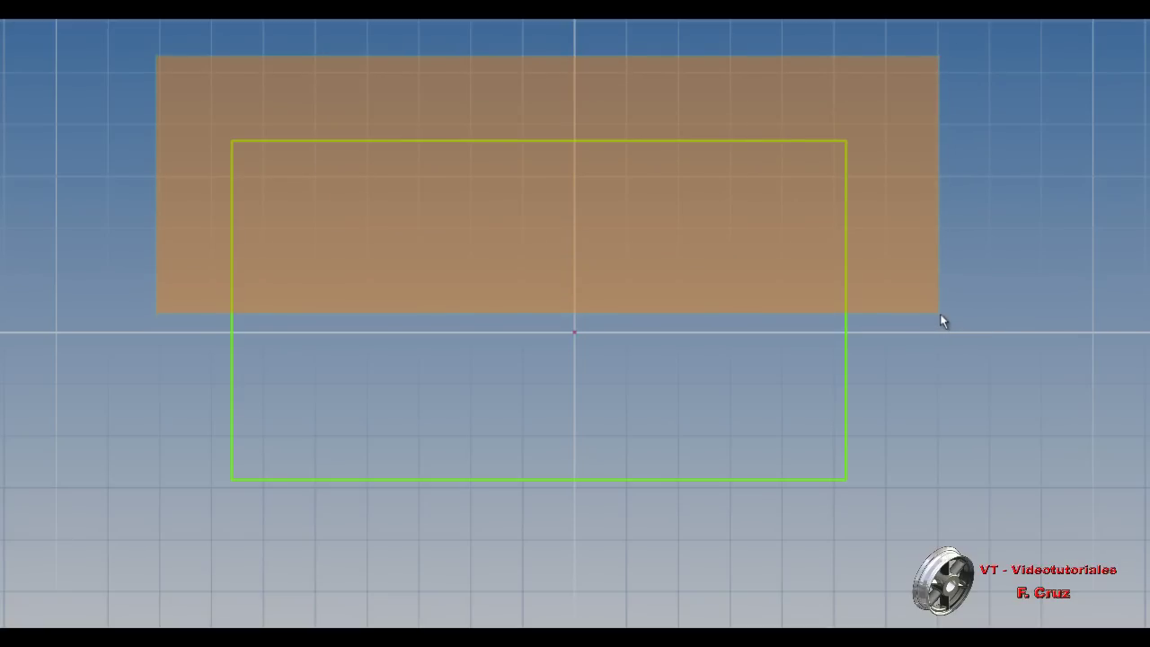
drag(941, 310, 941, 310)
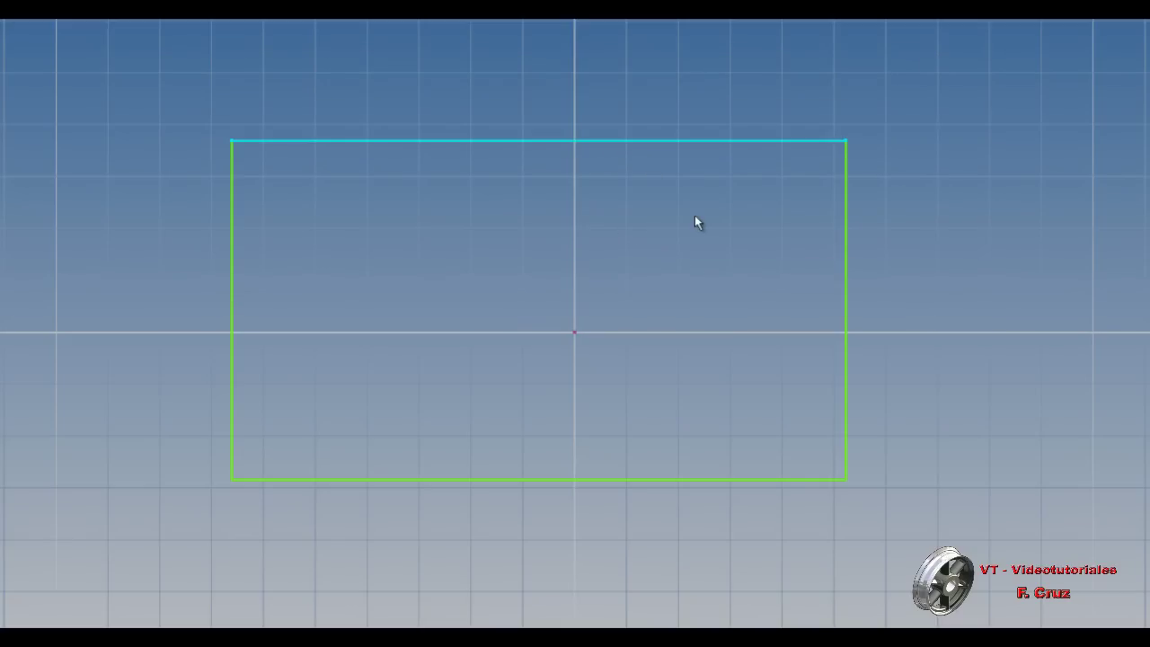
key(Delete)
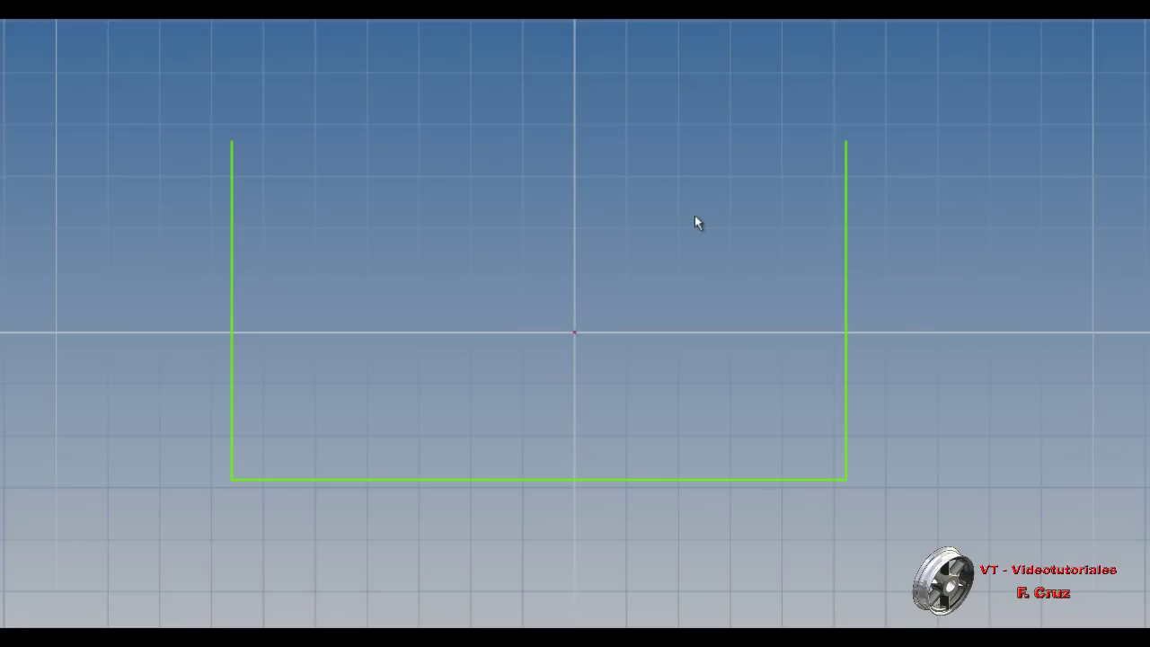
key(ctrl+z)
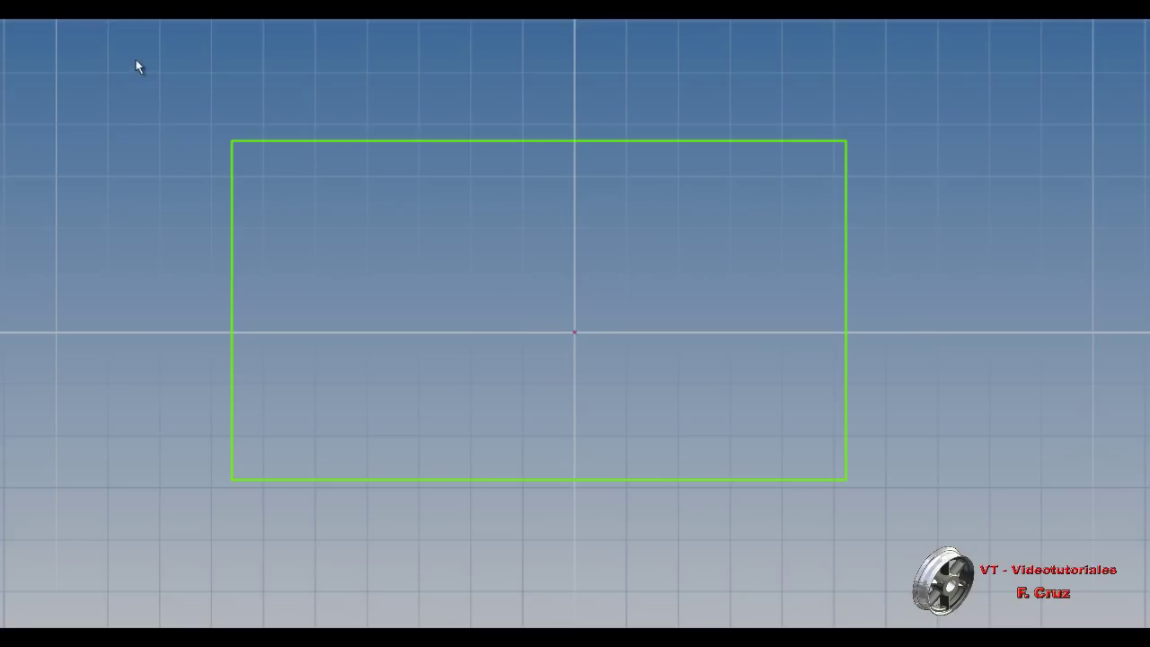
Window-select the rectangle's upper horizontal line and remove it with the Suprimir option
drag(135, 60, 944, 382)
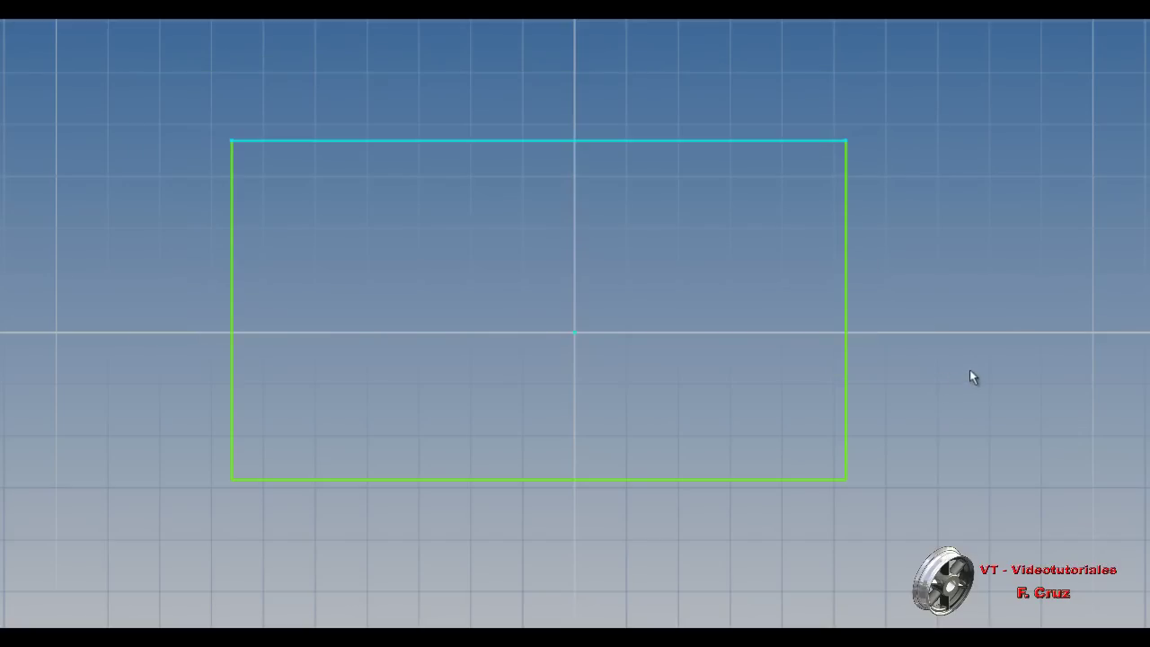
right_click(456, 268)
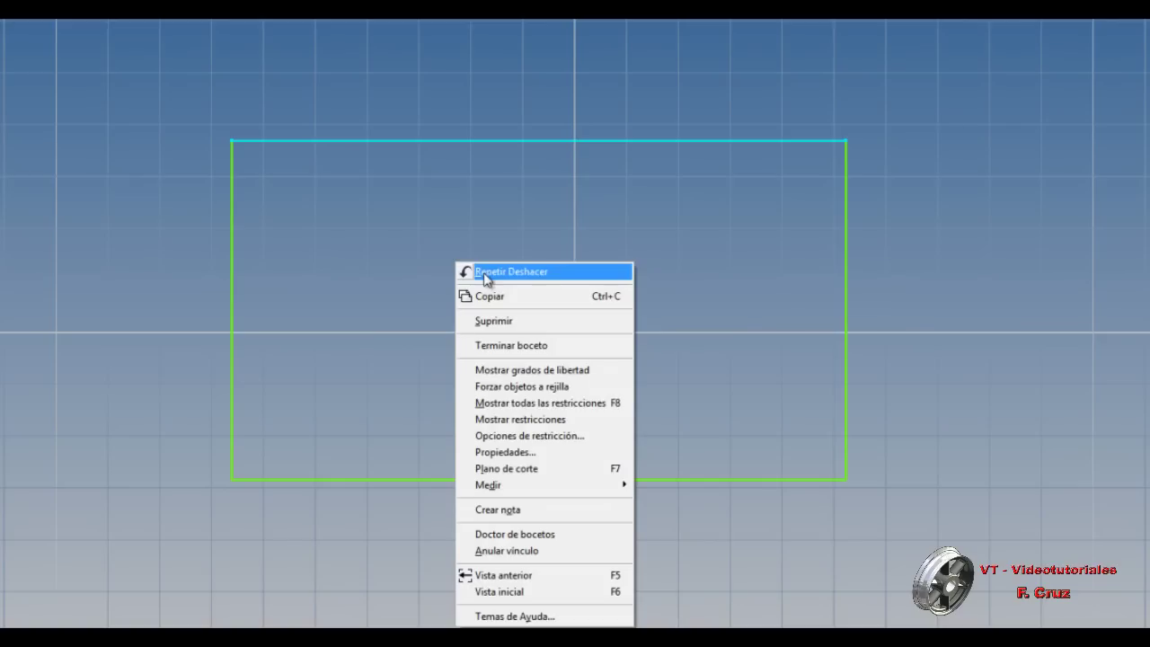
click(519, 328)
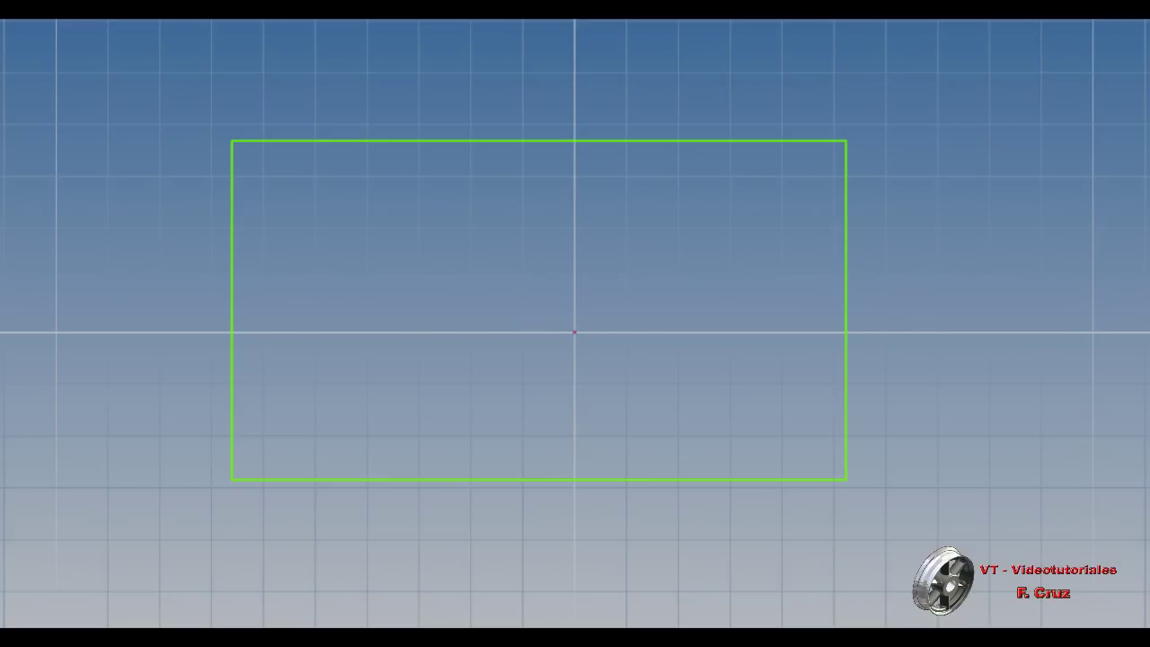
Crossing-select the rectangle's right and lower lines around their shared corner and clear the selection
drag(941, 564, 742, 407)
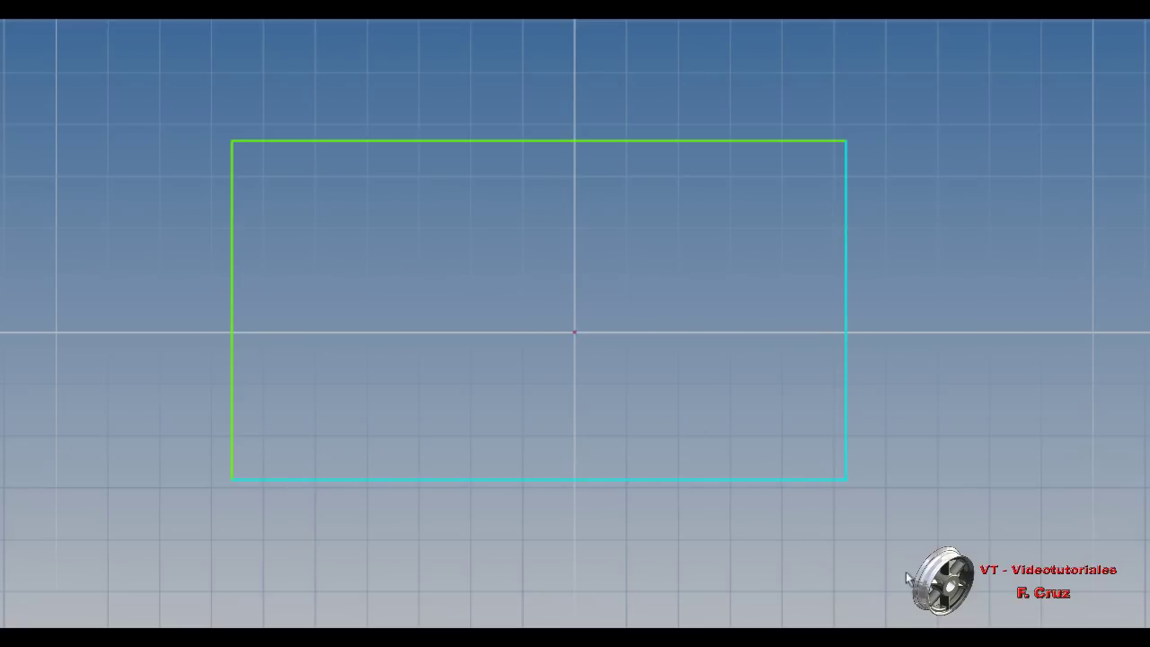
drag(913, 574, 749, 385)
drag(902, 540, 791, 437)
click(912, 538)
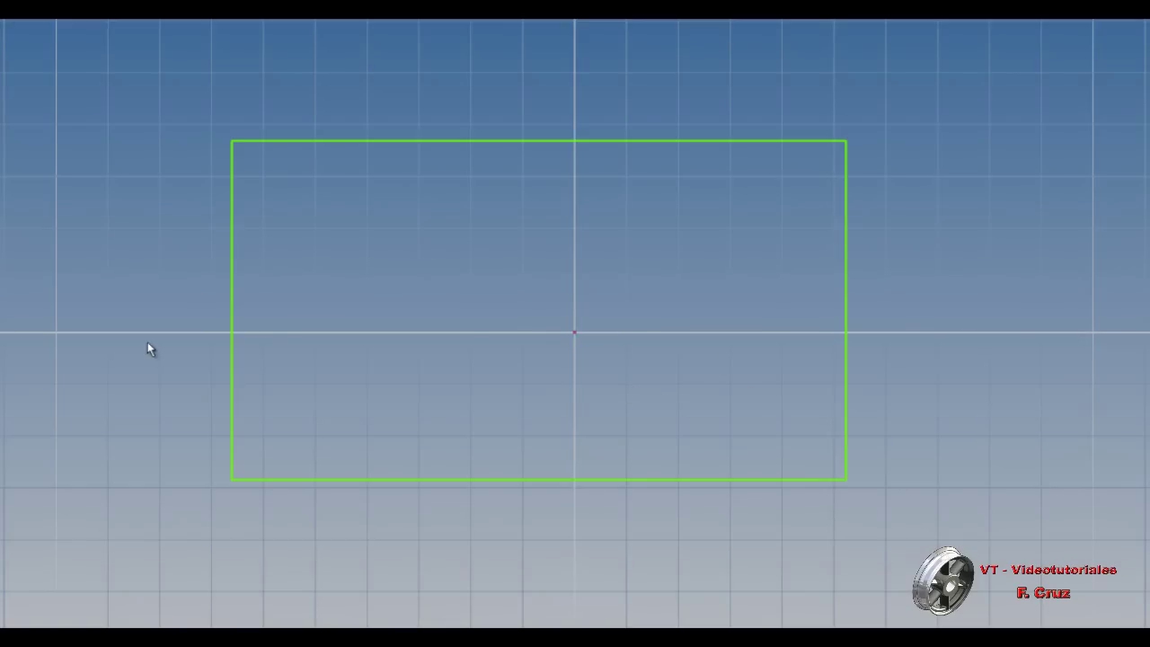
Delete the rectangle's left vertical line
click(232, 277)
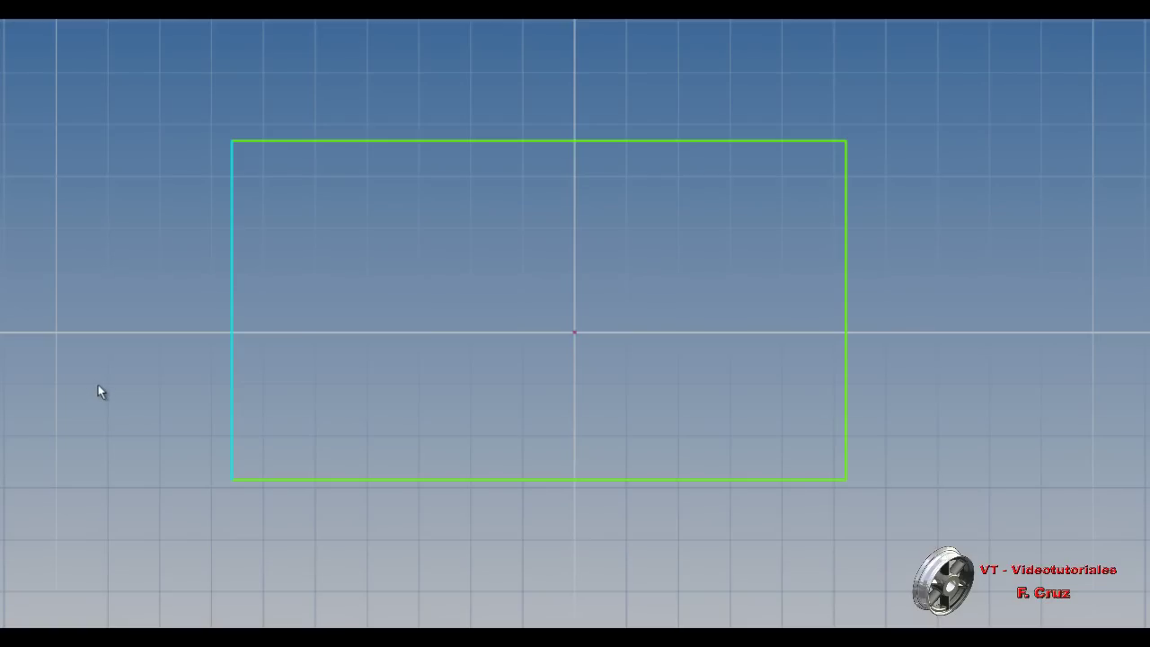
key(Delete)
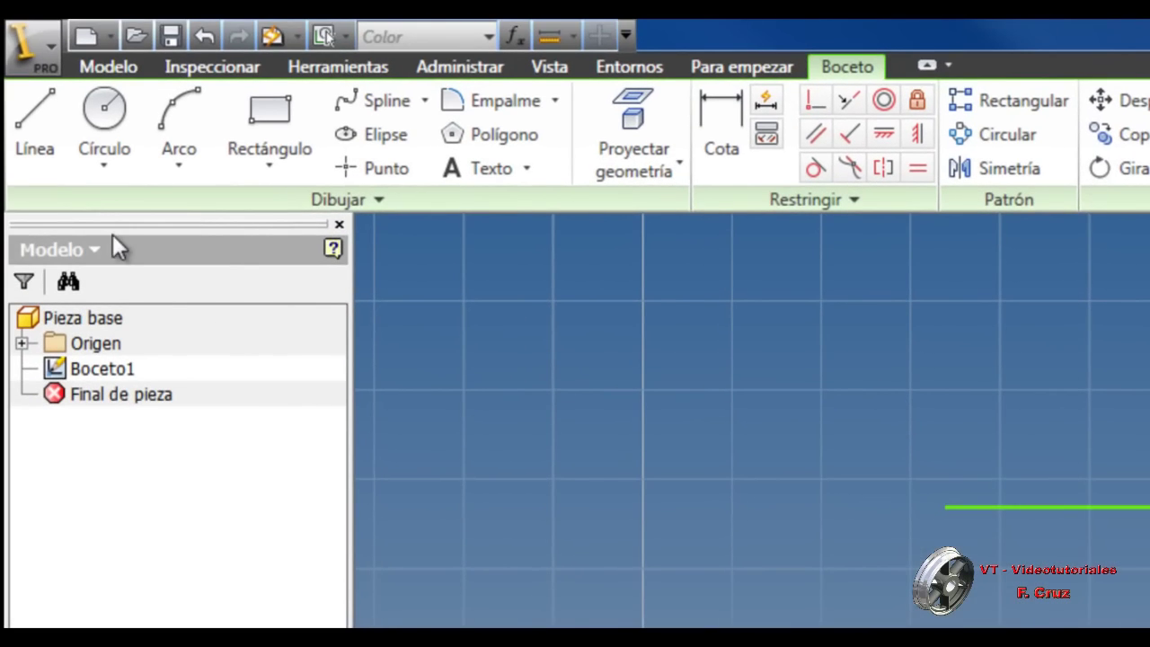
click(33, 112)
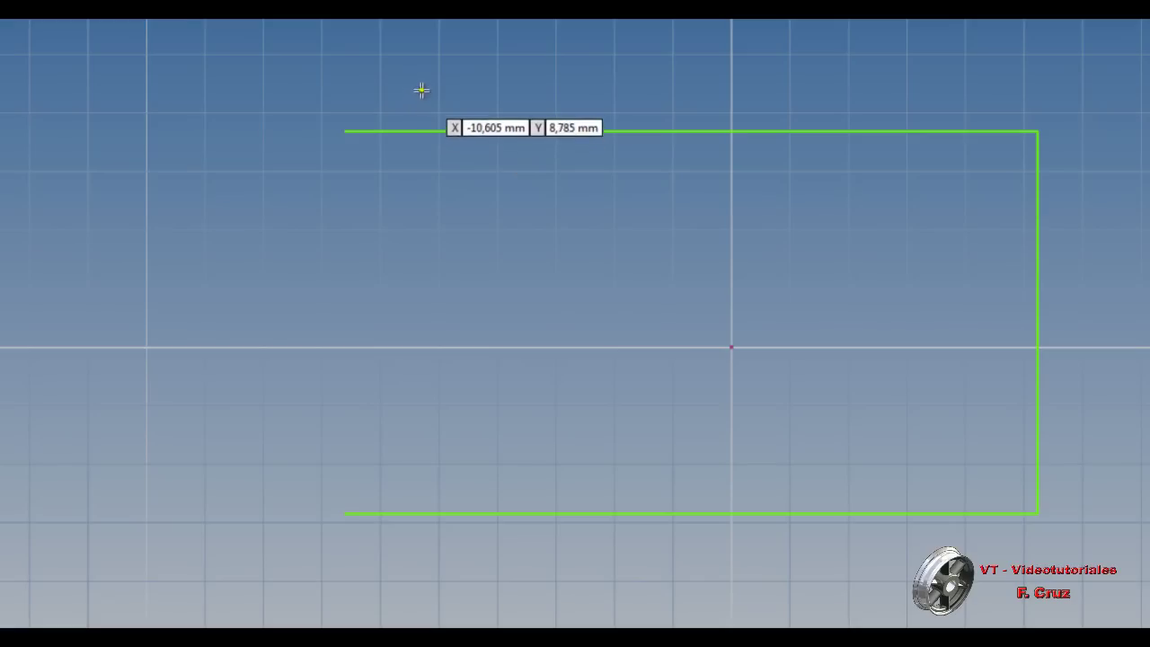
click(441, 131)
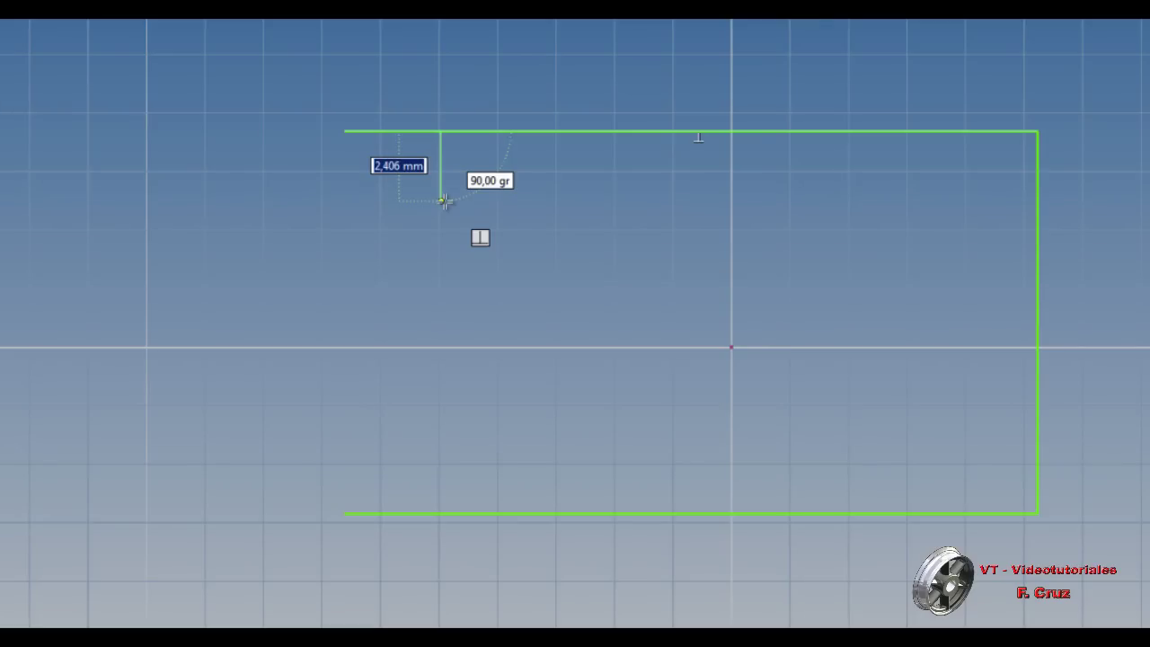
right_click(444, 202)
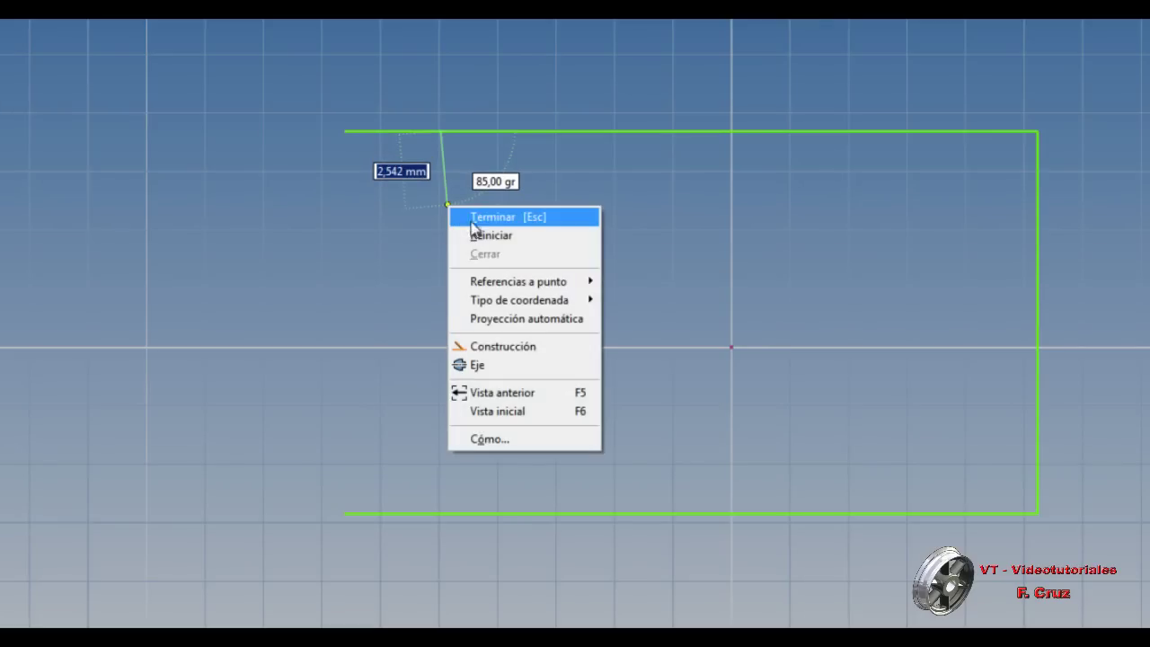
click(482, 218)
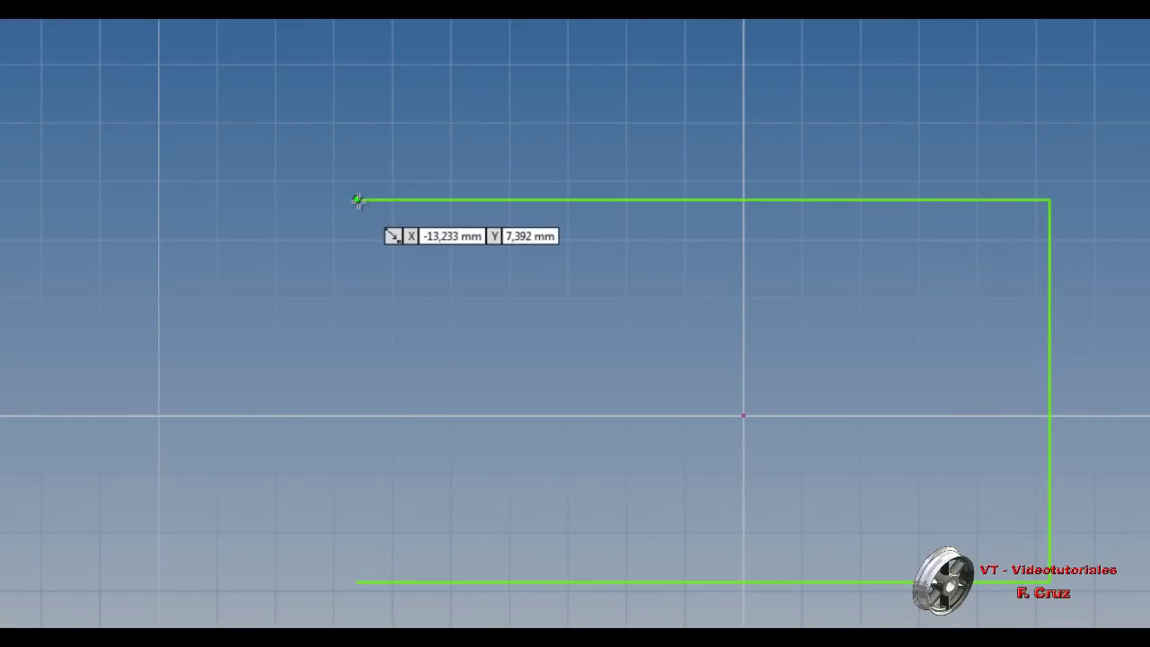
Close the profile's open left side with a tangent semicircular arc between the horizontal lines' ends, using the Line command, and end the command
drag(356, 200, 357, 580)
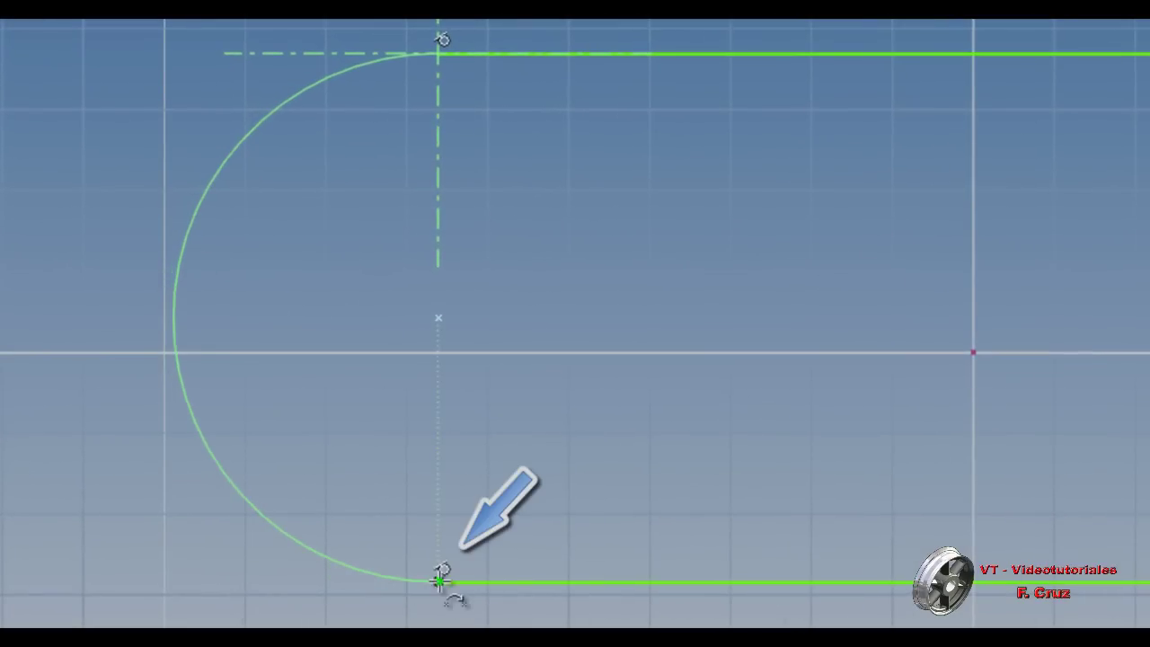
drag(440, 582, 441, 580)
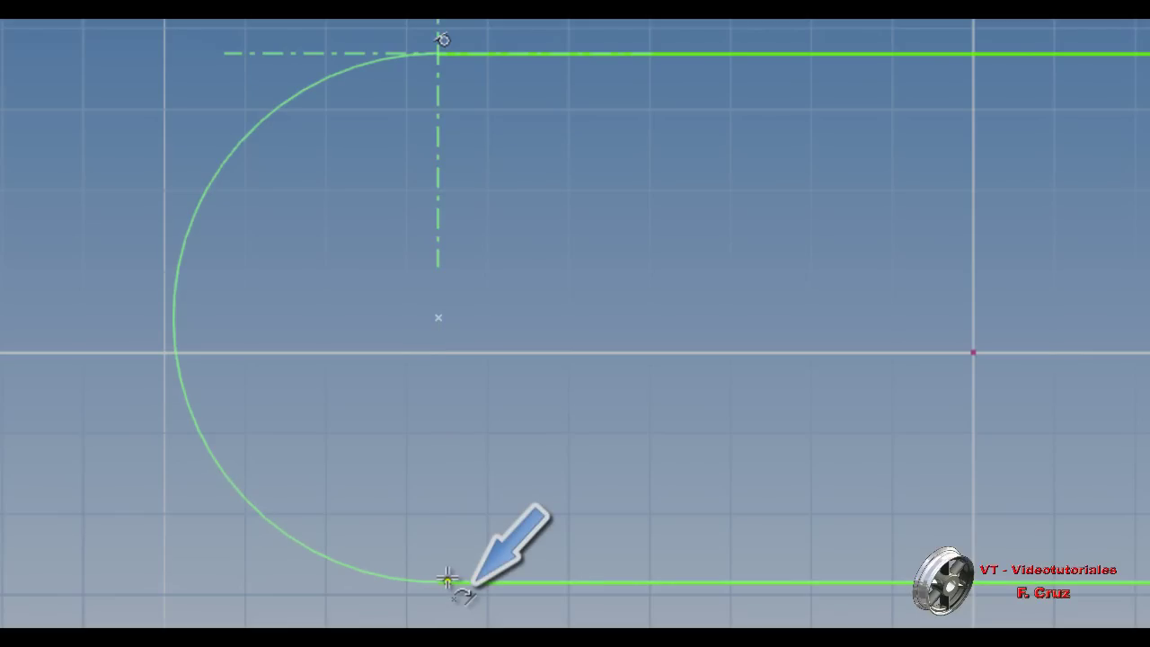
mouse_move(448, 578)
mouse_down()
mouse_move(441, 561)
mouse_move(440, 581)
mouse_up()
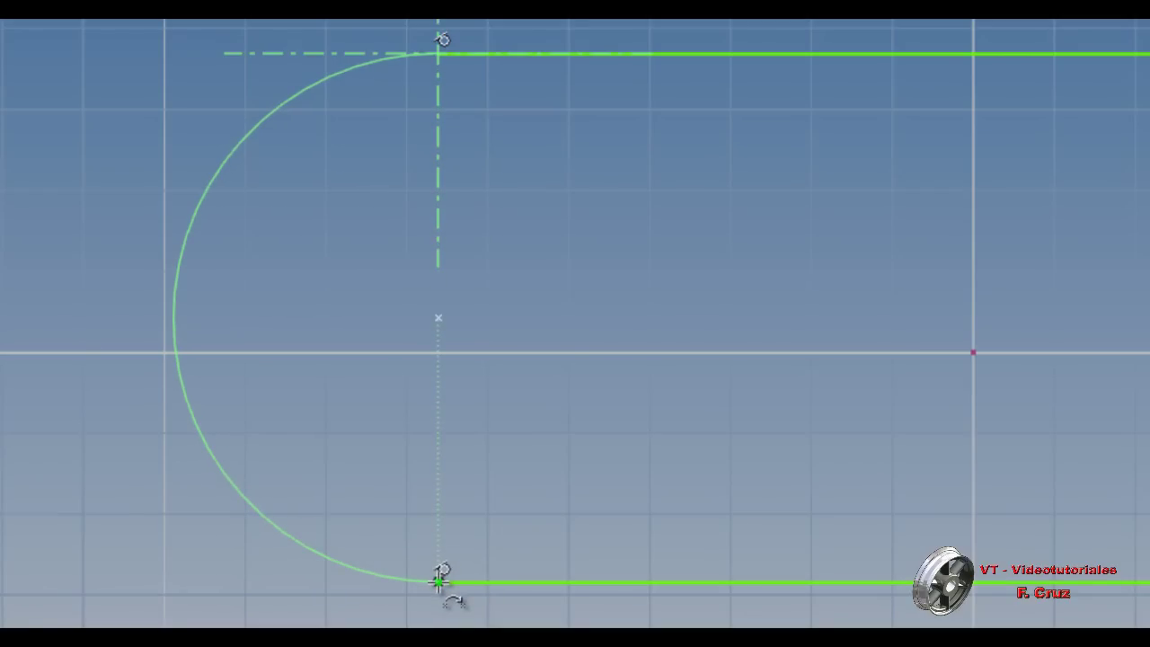
mouse_move(440, 582)
mouse_down()
mouse_move(445, 549)
mouse_move(441, 581)
mouse_up()
drag(441, 581, 438, 581)
scroll(443, 279, down, 1)
scroll(442, 279, down, 1)
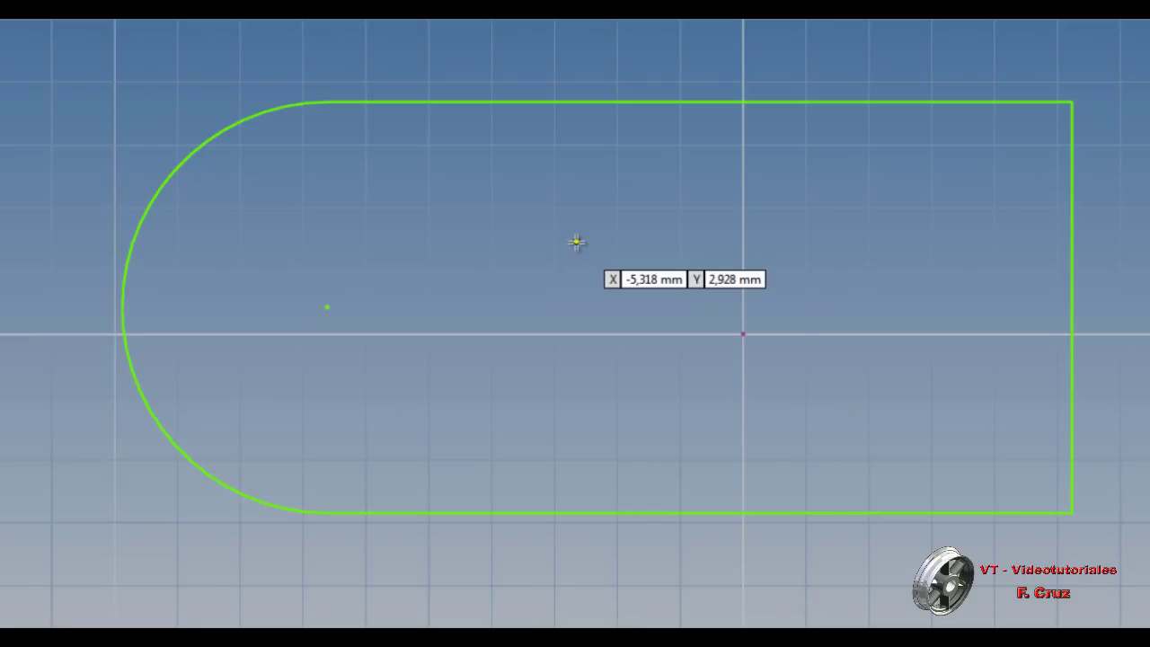
right_click(581, 214)
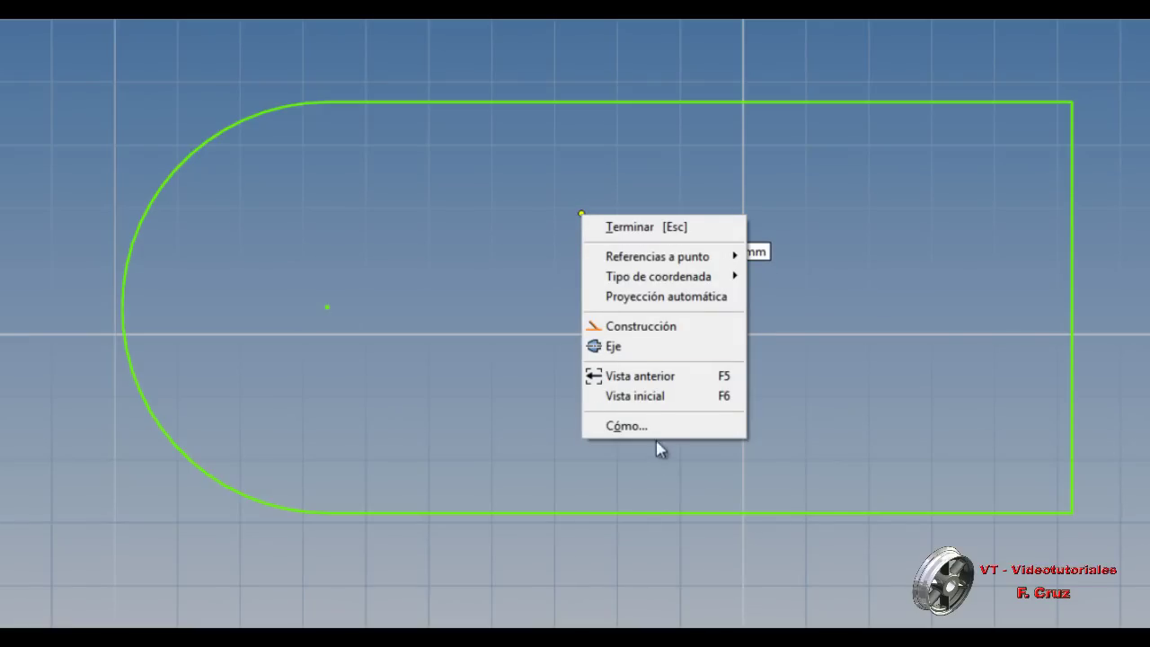
click(500, 422)
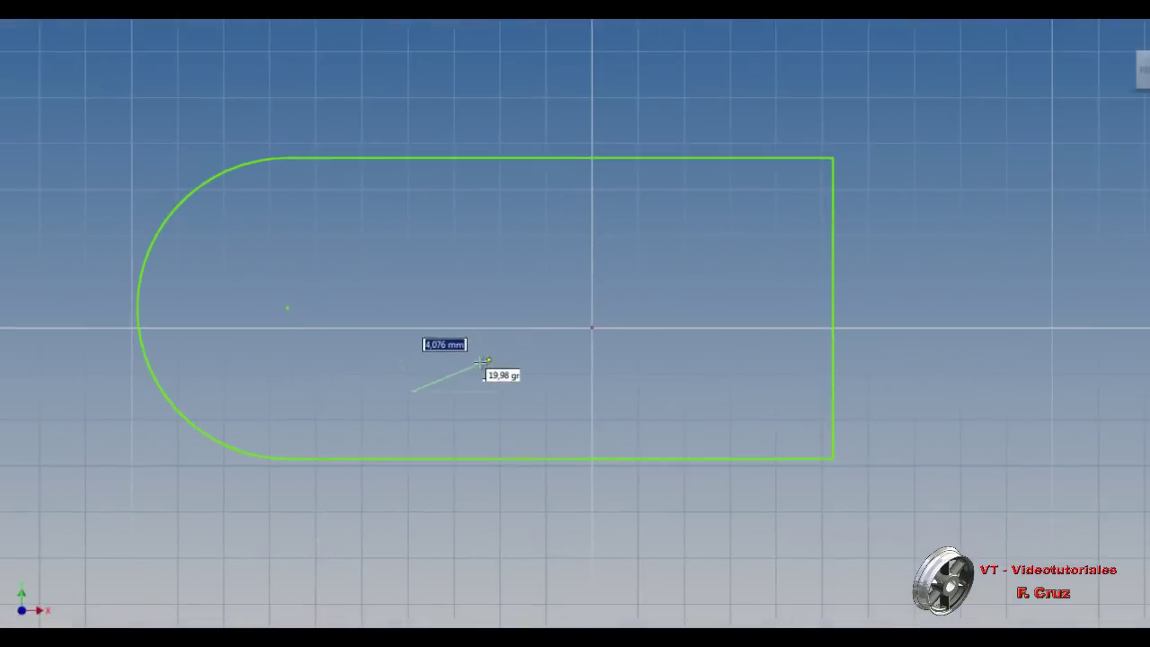
right_click(539, 412)
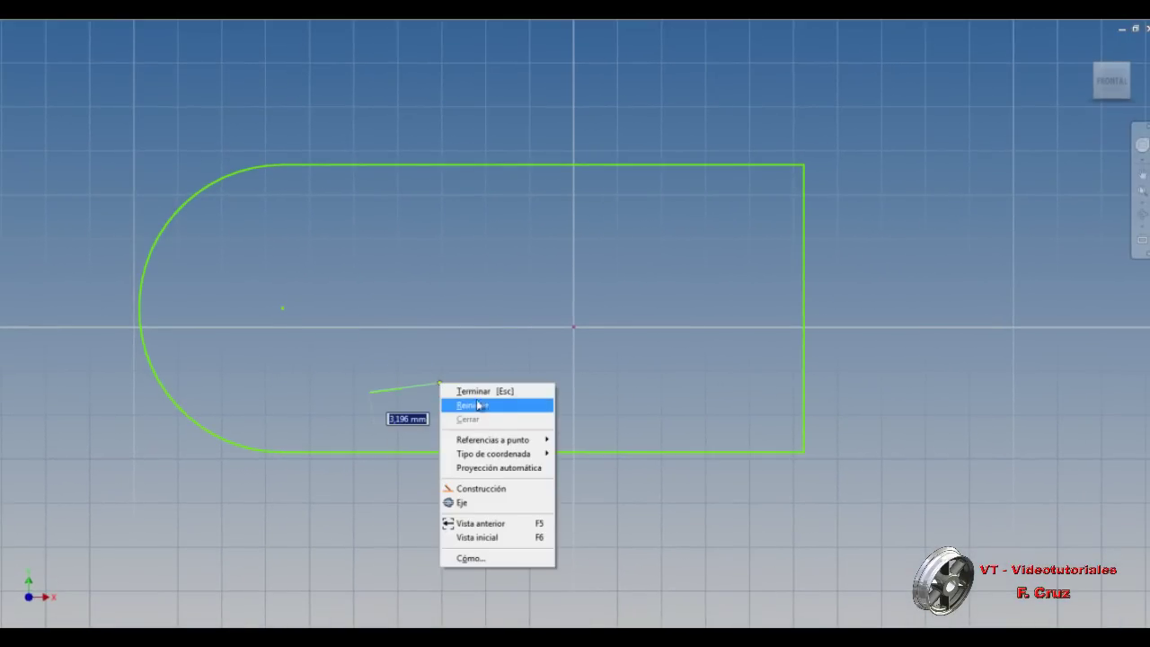
click(466, 392)
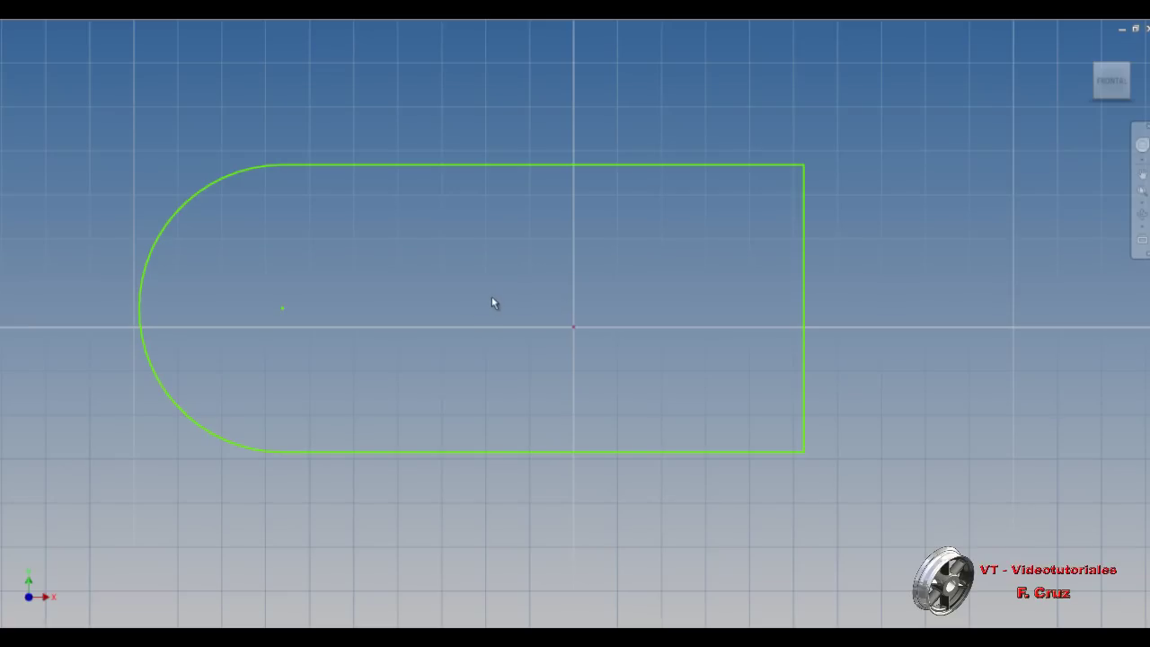
Examine the rounded profile at different zoom levels and from shifted view positions, without any navigation tool active
scroll(491, 299, down, 5)
scroll(492, 304, down, 2)
scroll(492, 303, down, 5)
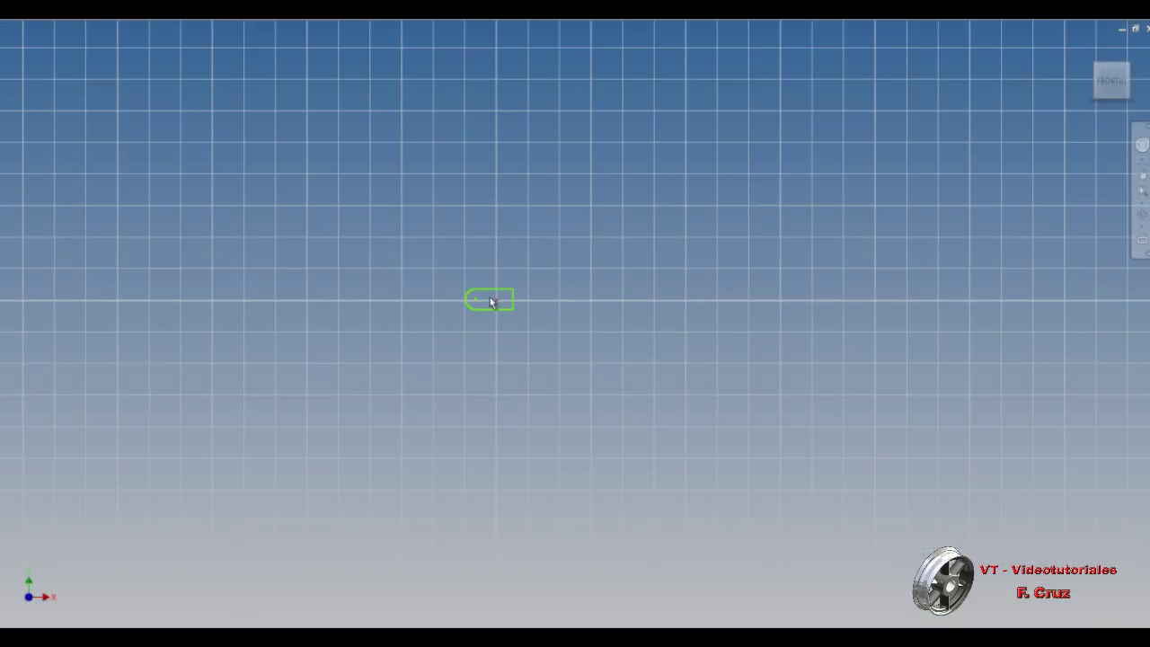
scroll(492, 302, up, 9)
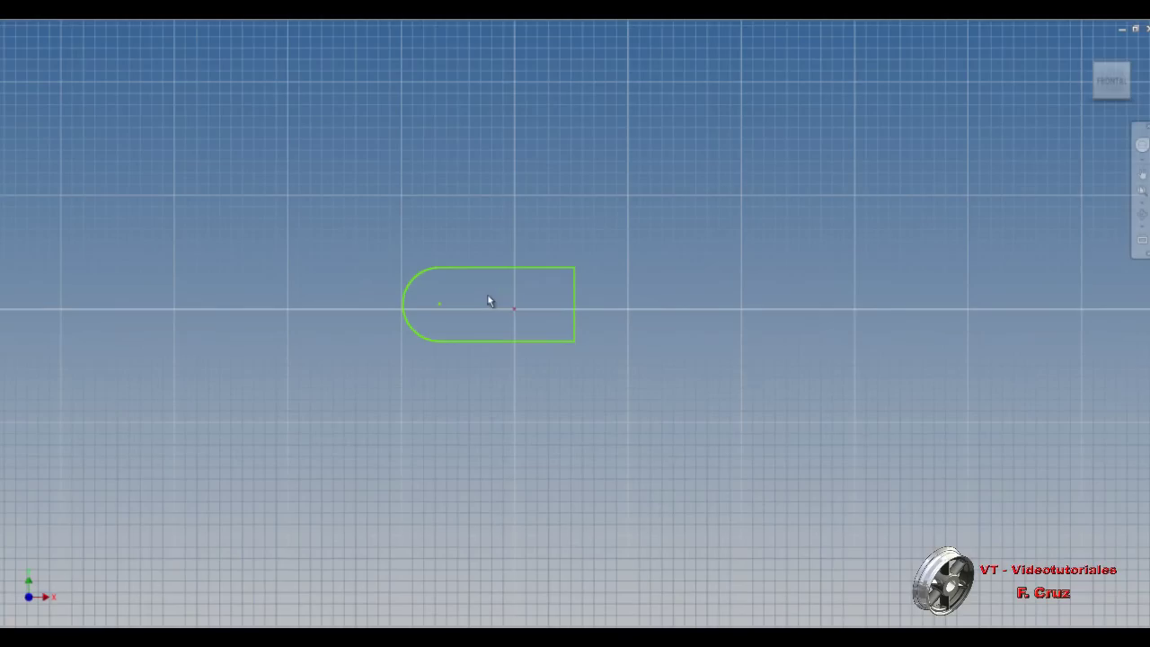
scroll(489, 302, up, 3)
scroll(488, 303, up, 3)
scroll(489, 303, down, 2)
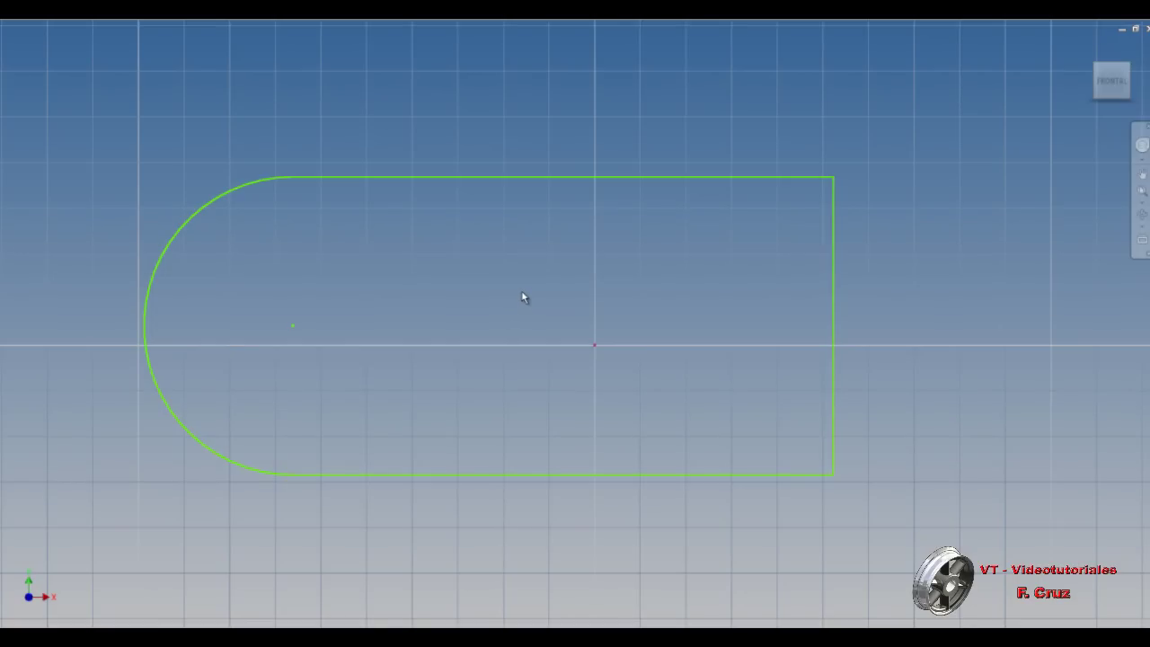
mouse_move(527, 298)
middle_down()
mouse_move(695, 266)
mouse_move(748, 220)
mouse_move(658, 166)
mouse_move(535, 154)
mouse_move(397, 218)
mouse_move(374, 333)
mouse_move(486, 420)
mouse_move(650, 438)
mouse_move(779, 325)
mouse_move(743, 238)
mouse_move(646, 259)
mouse_move(645, 314)
mouse_move(664, 295)
mouse_move(636, 274)
mouse_move(744, 215)
mouse_move(920, 246)
middle_up()
mouse_move(809, 270)
middle_down()
mouse_move(1132, 309)
mouse_move(180, 244)
middle_up()
mouse_move(539, 260)
middle_down()
mouse_move(272, 272)
mouse_move(565, 183)
mouse_move(718, 34)
middle_up()
mouse_move(520, 36)
middle_down()
mouse_move(531, 359)
mouse_move(552, 371)
mouse_move(587, 269)
mouse_move(589, 281)
middle_up()
scroll(591, 283, down, 3)
scroll(591, 283, up, 6)
scroll(591, 283, down, 4)
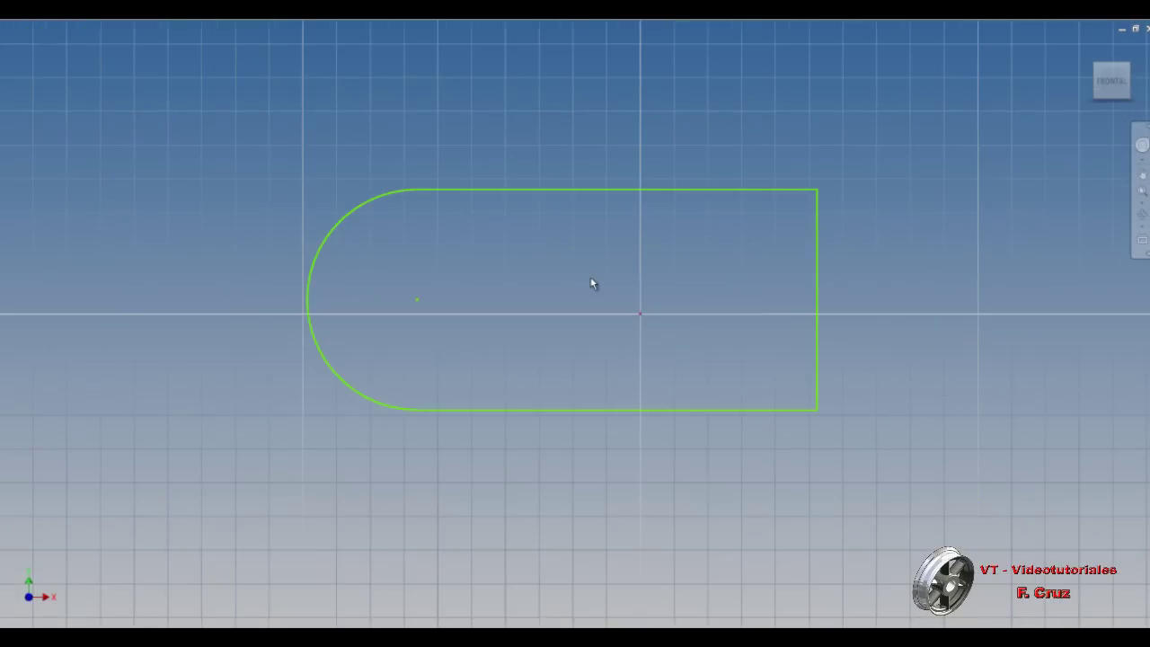
scroll(419, 188, up, 5)
scroll(398, 216, down, 7)
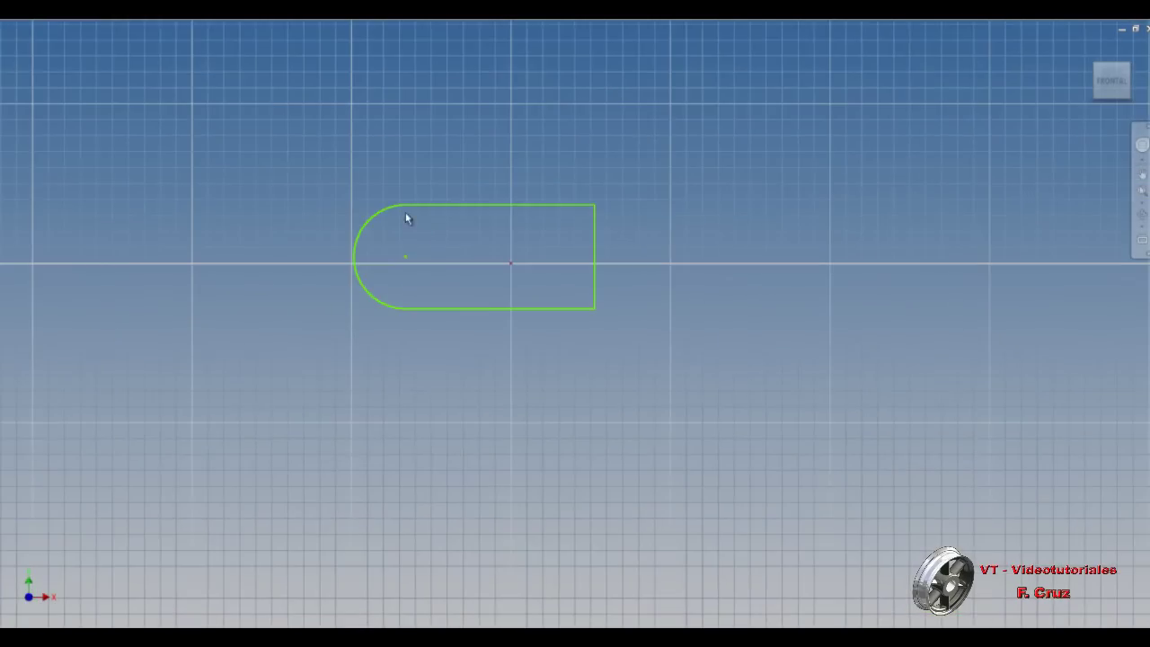
scroll(530, 277, up, 3)
mouse_move(458, 235)
middle_down()
mouse_move(486, 256)
mouse_move(628, 299)
mouse_move(609, 295)
middle_up()
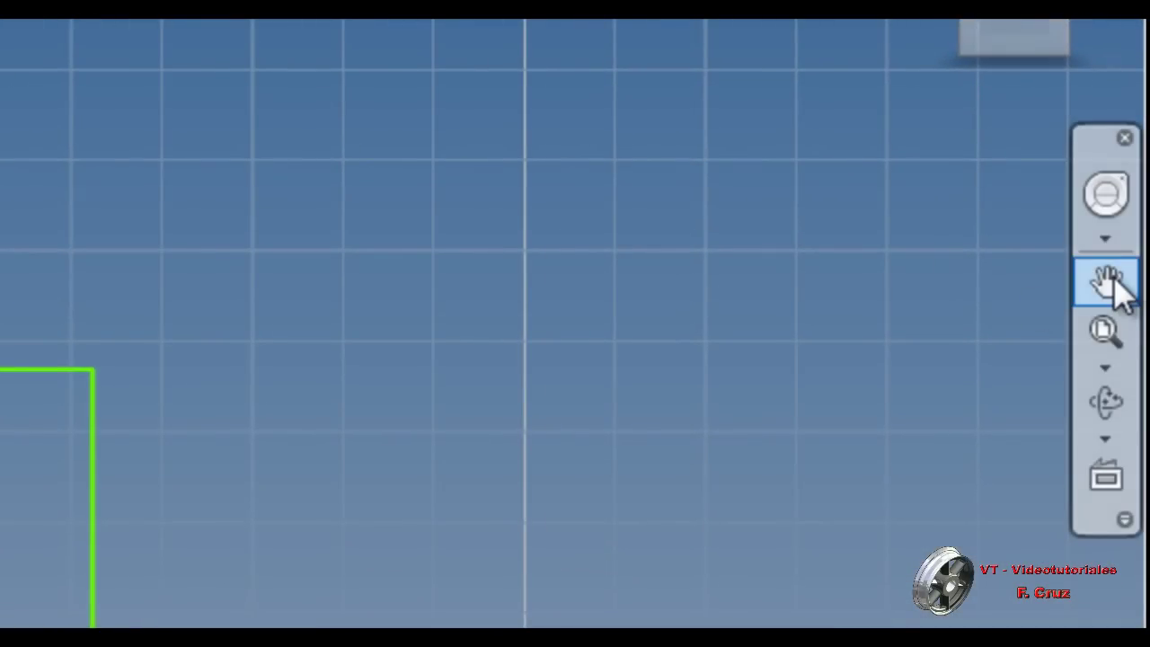
Shift the view of the profile with the Pan tool and fit the whole sketch in view with Zoom todo
click(1107, 280)
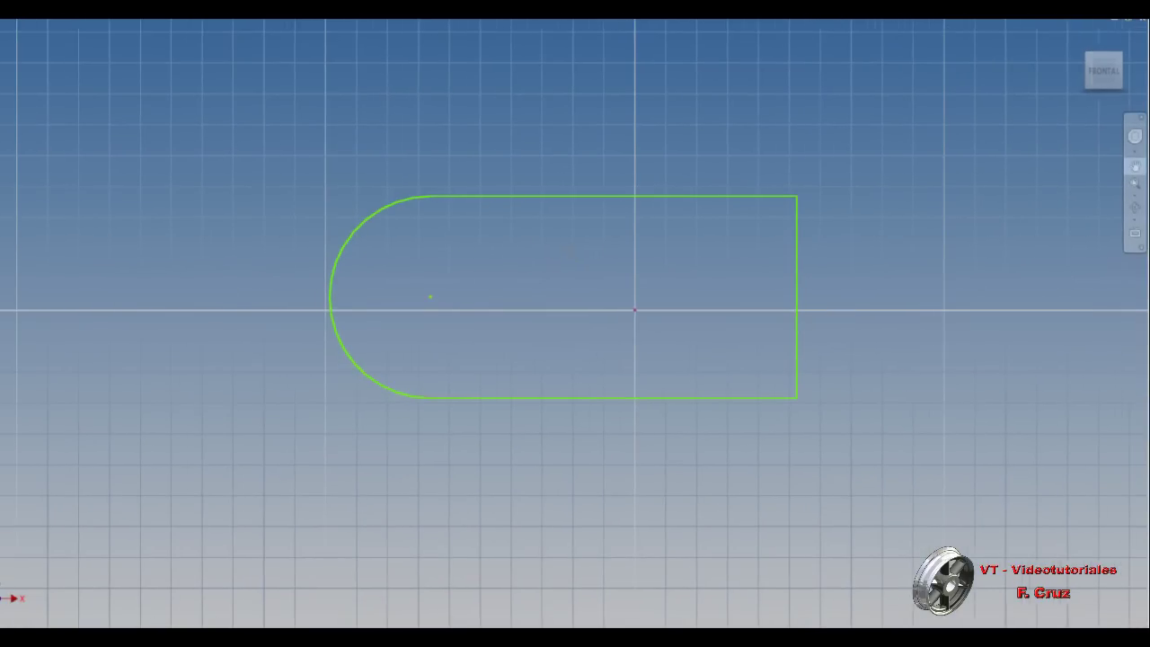
mouse_move(576, 360)
mouse_down()
mouse_move(716, 360)
mouse_move(467, 362)
mouse_move(668, 365)
mouse_up()
mouse_move(586, 221)
mouse_down()
mouse_move(436, 111)
mouse_move(715, 265)
mouse_move(464, 178)
mouse_move(492, 236)
mouse_move(474, 201)
mouse_up()
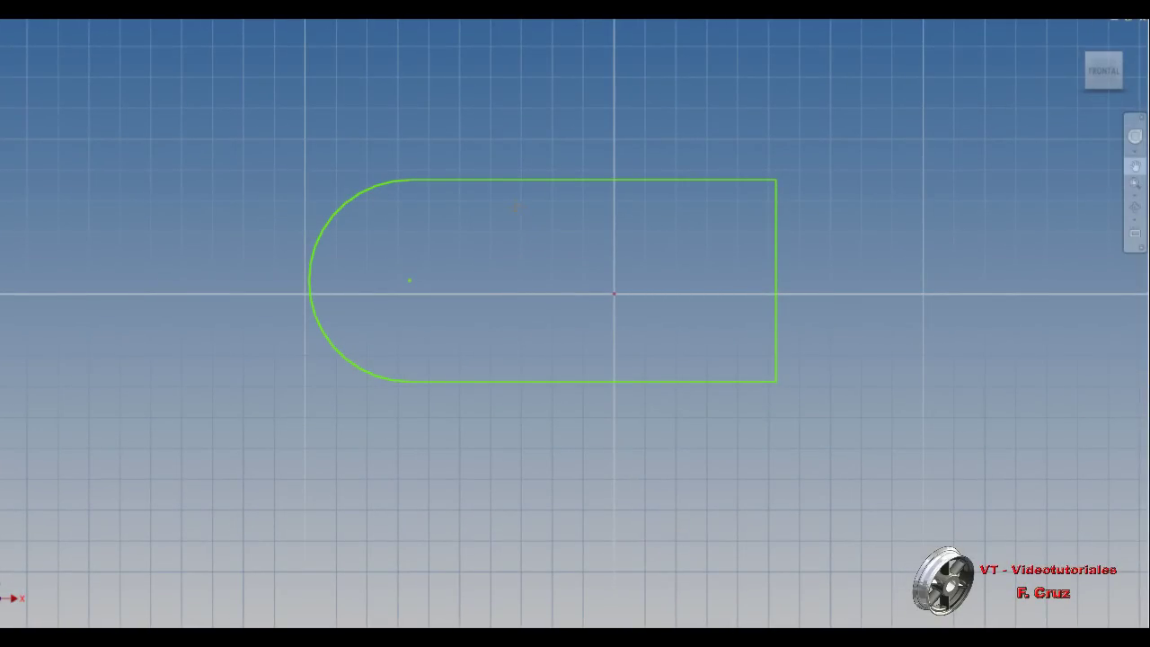
click(1133, 185)
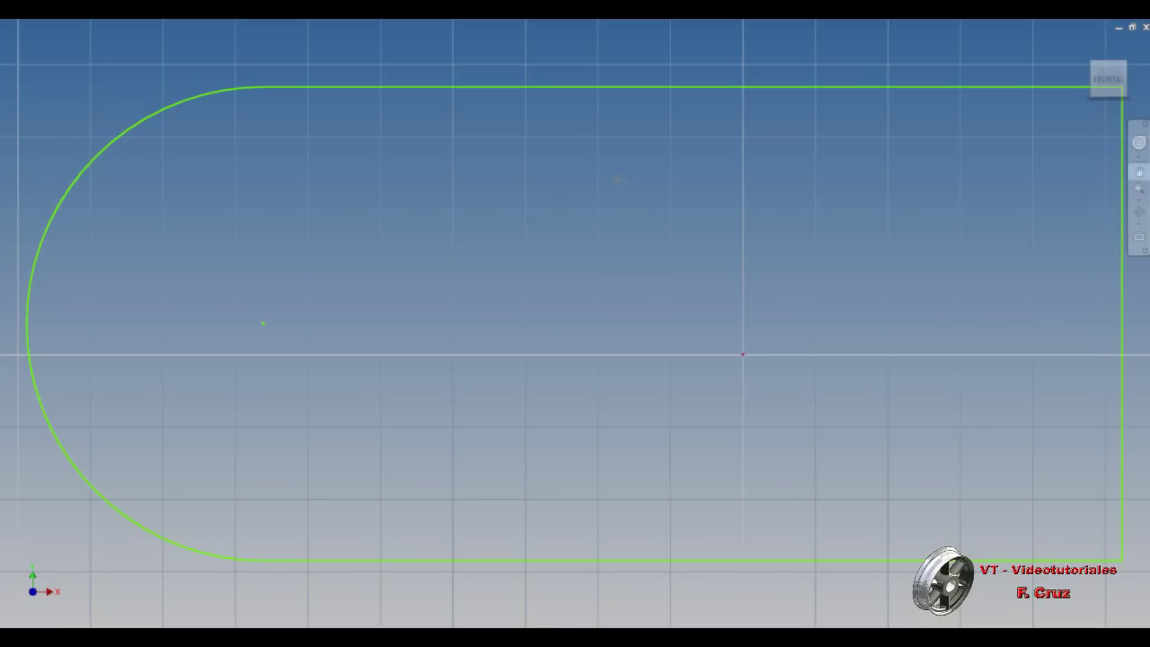
Draw a separate vertical line to the left of the profile's rounded end and fit all geometry in view with Zoom todo
scroll(610, 191, down, 8)
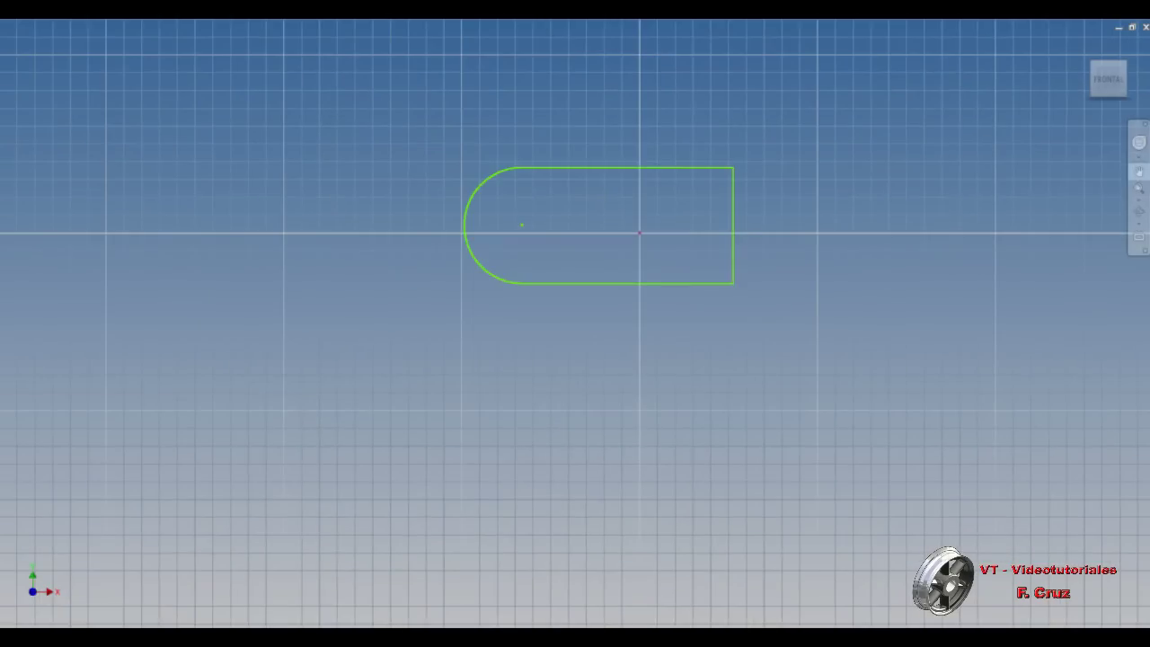
click(309, 167)
click(309, 299)
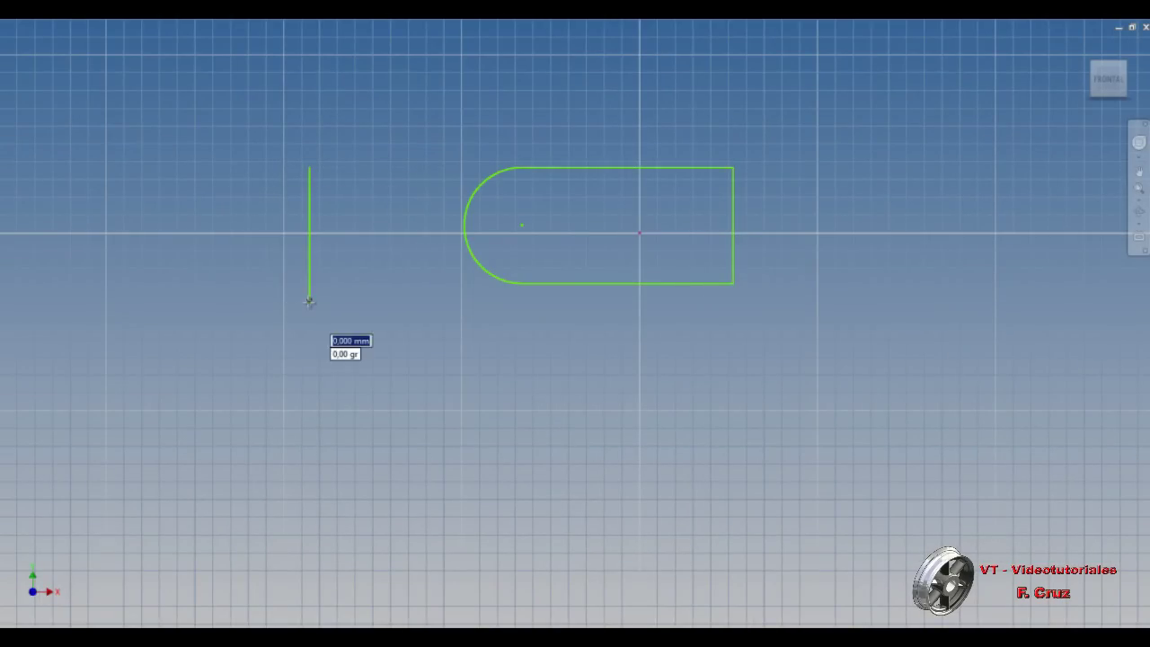
right_click(311, 303)
click(347, 311)
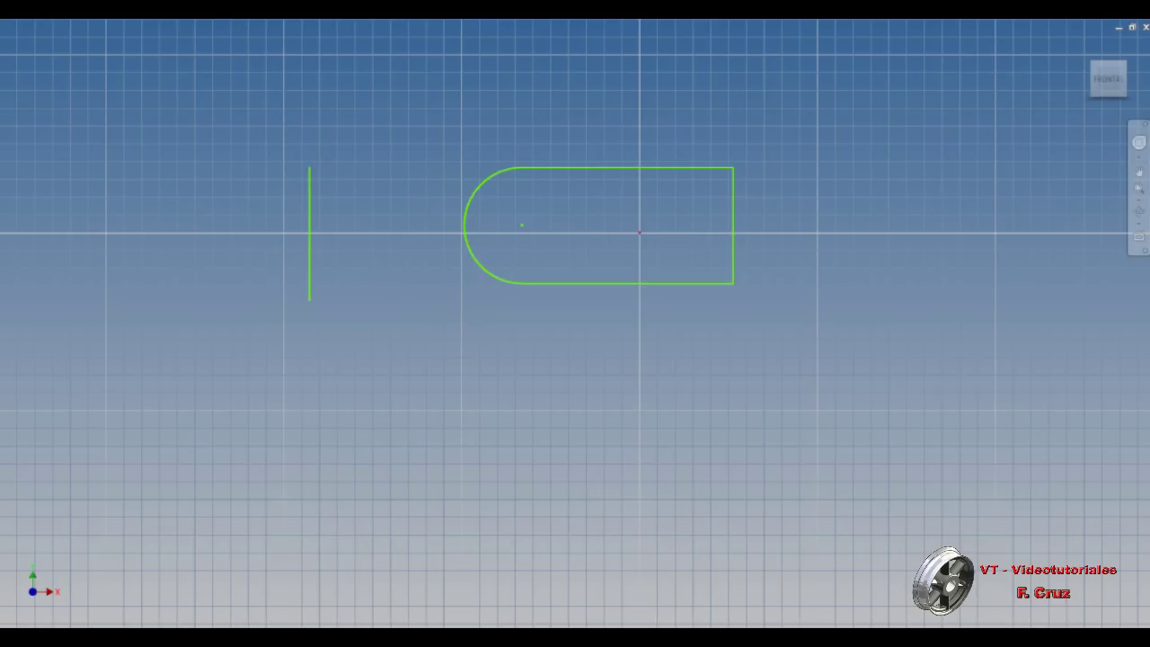
click(1139, 190)
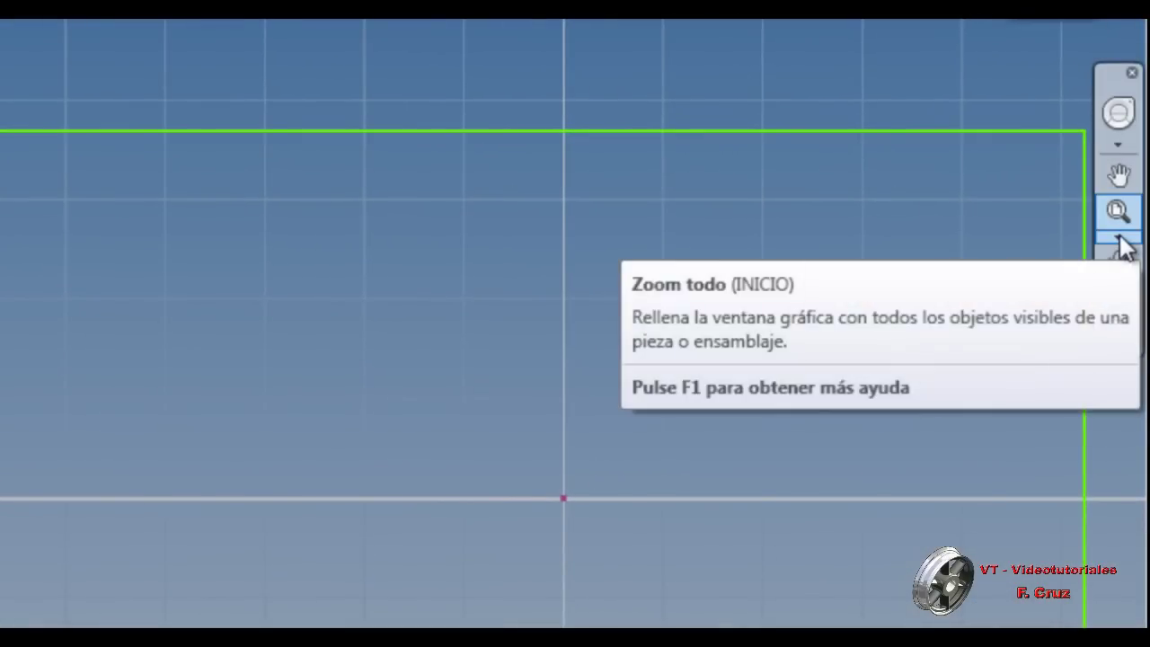
Switch the zoom tool to the Zoom option and magnify and reduce the view of the sketch dynamically
click(1121, 239)
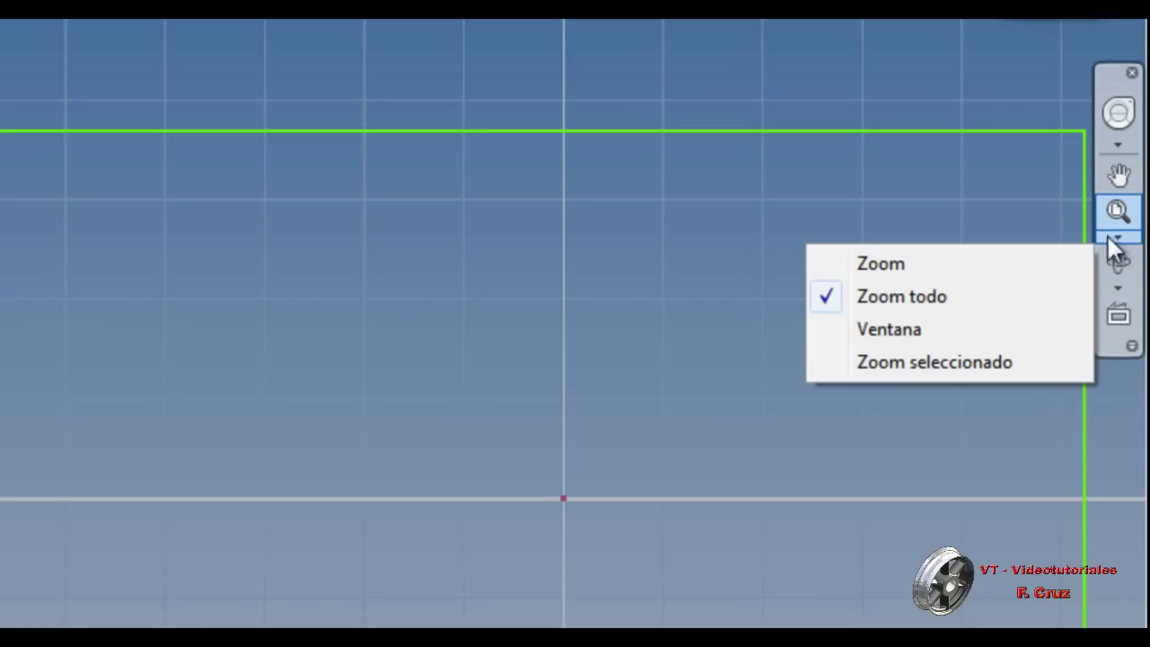
click(883, 264)
mouse_move(221, 331)
mouse_down()
mouse_move(395, 264)
mouse_move(621, 234)
mouse_up()
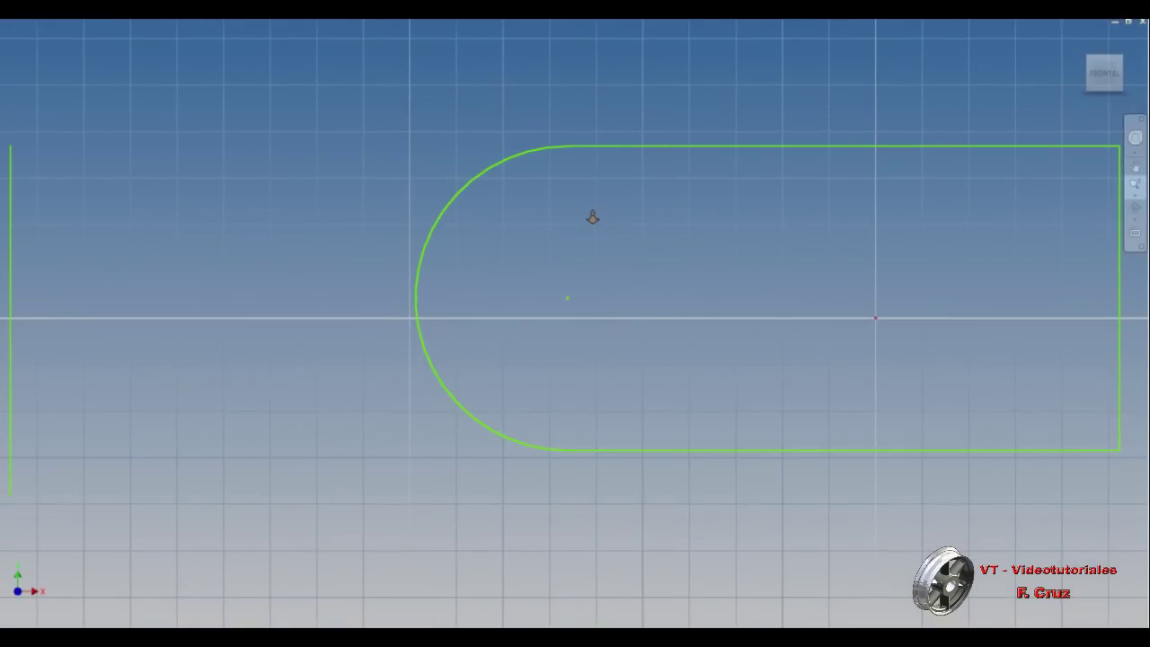
mouse_move(590, 203)
mouse_down()
mouse_move(579, 410)
mouse_move(603, 249)
mouse_move(645, 112)
mouse_move(639, 224)
mouse_move(637, 147)
mouse_move(614, 206)
mouse_move(629, 230)
mouse_up()
scroll(630, 228, up, 2)
scroll(631, 224, down, 5)
scroll(632, 226, up, 2)
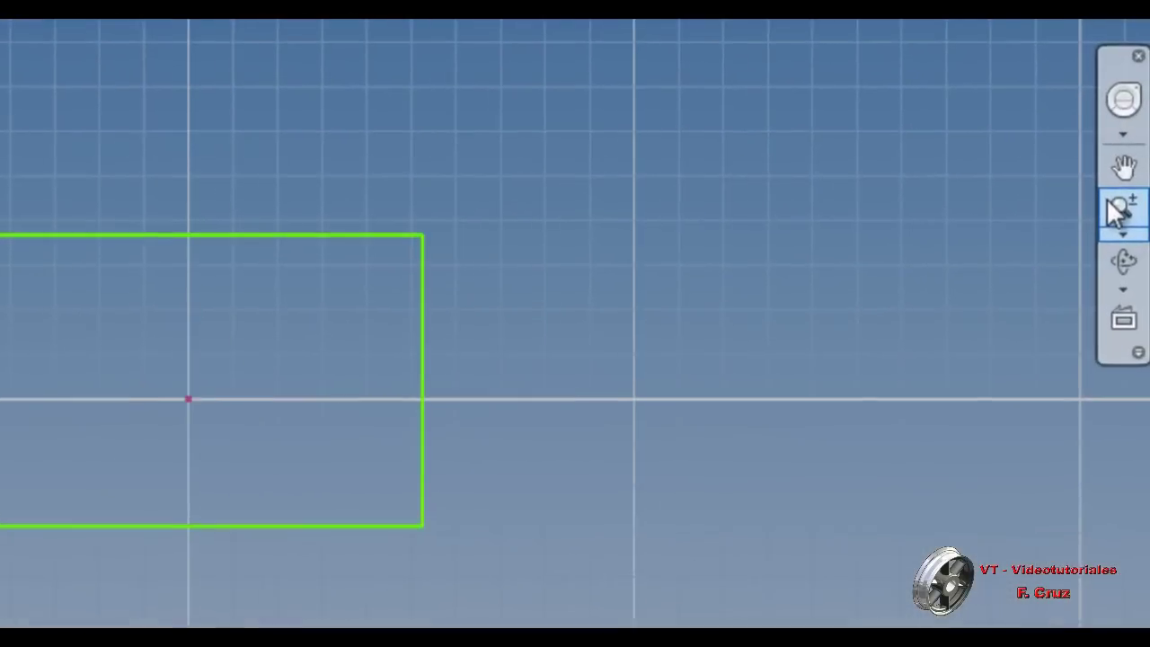
Magnify the area between the separate vertical line and the arc with the Ventana zoom, and fit all geometry in view with Zoom todo
click(1134, 201)
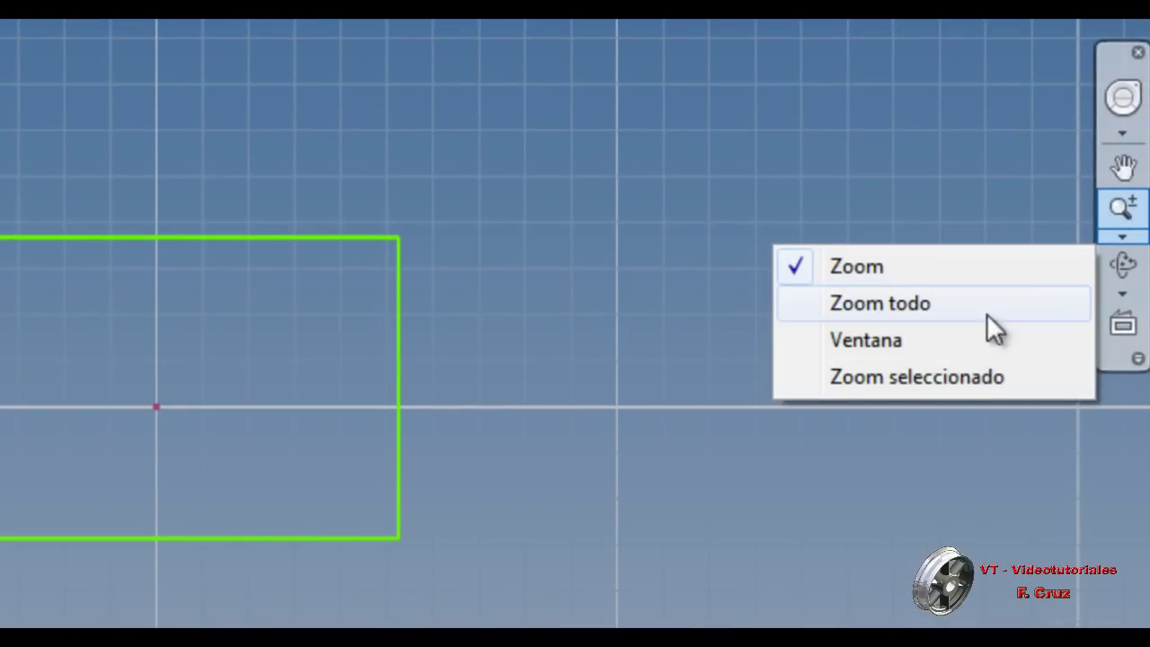
click(865, 341)
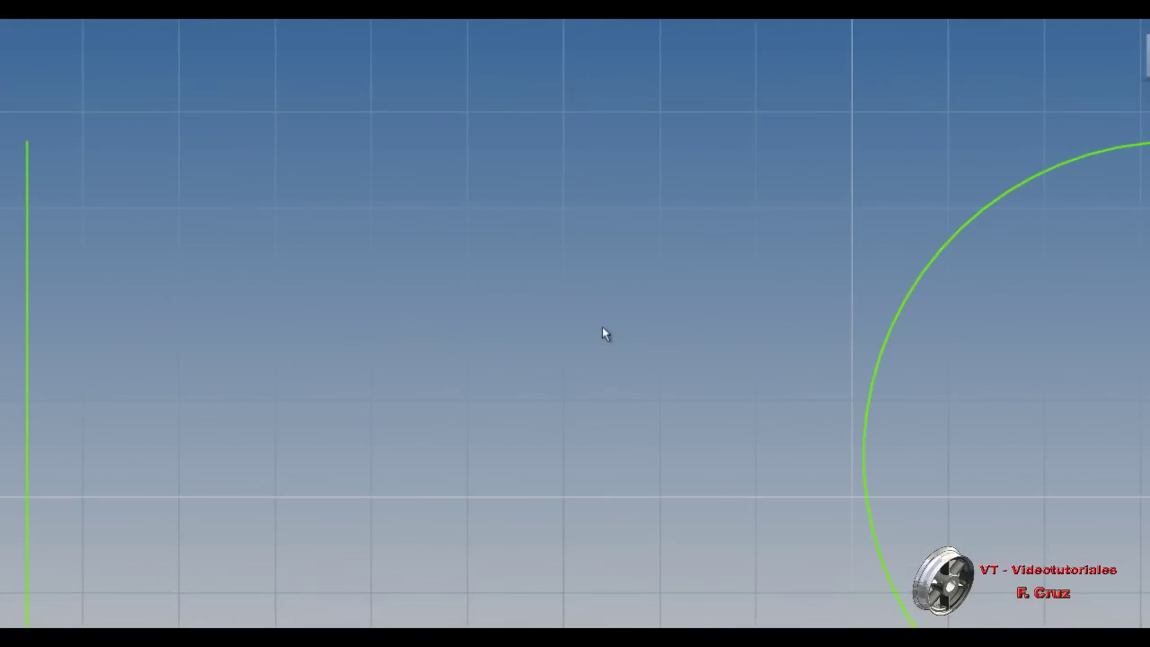
click(1149, 197)
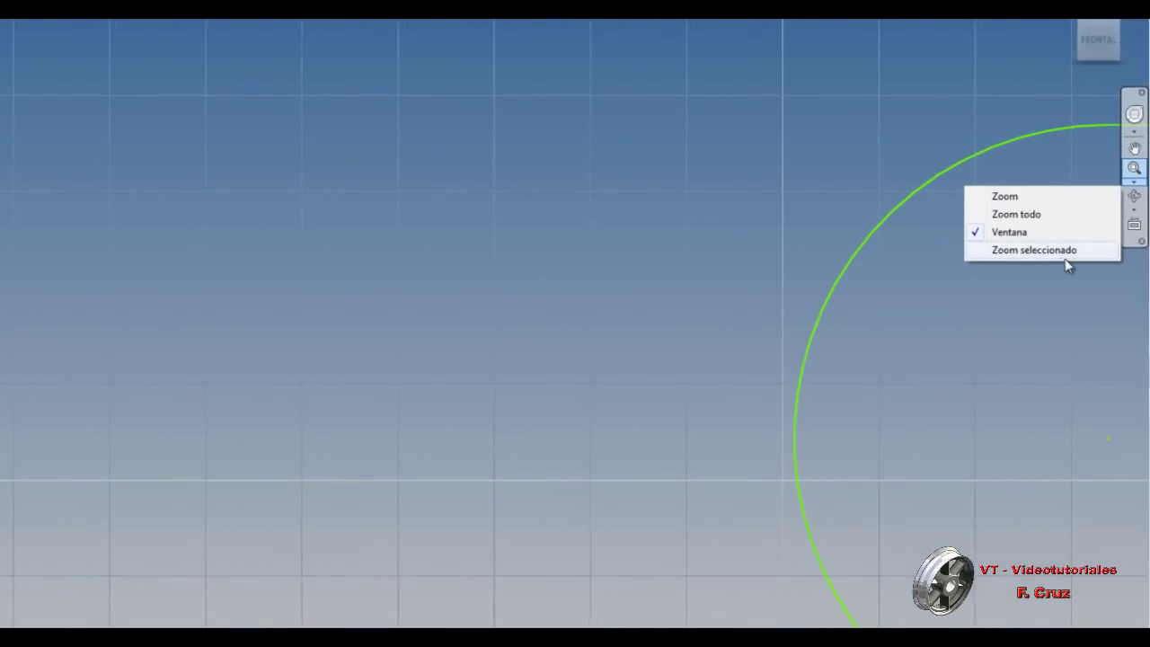
click(1020, 218)
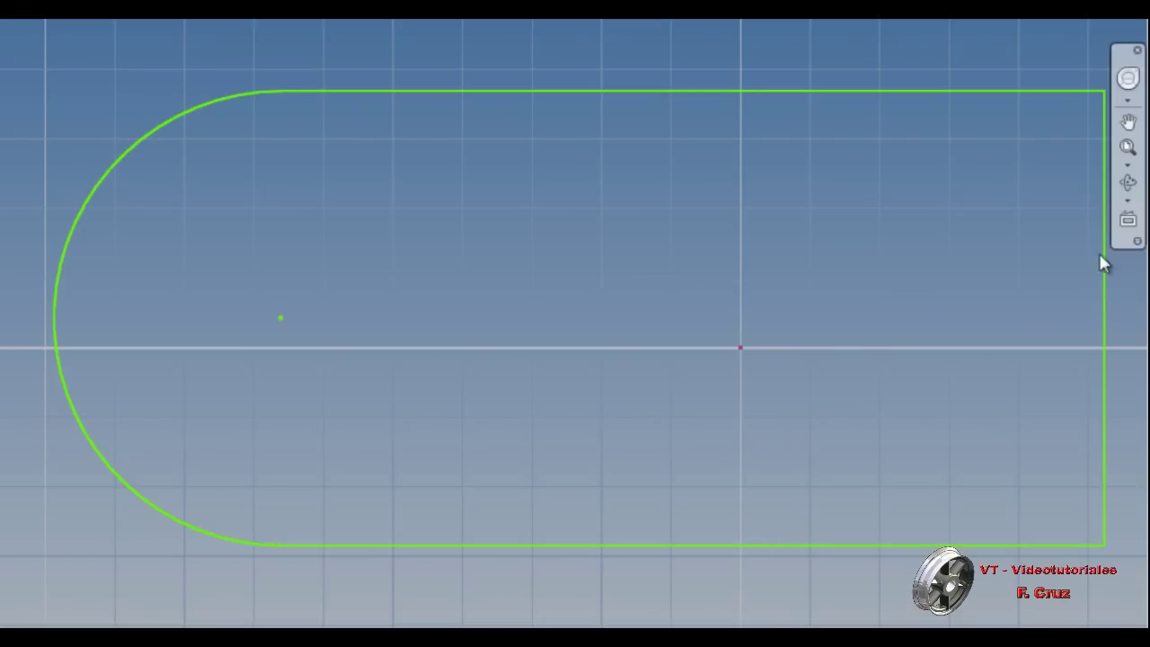
Switch the orbit tool to Órbita restringida, tilt the sketch view slightly, and end the orbit
click(1130, 205)
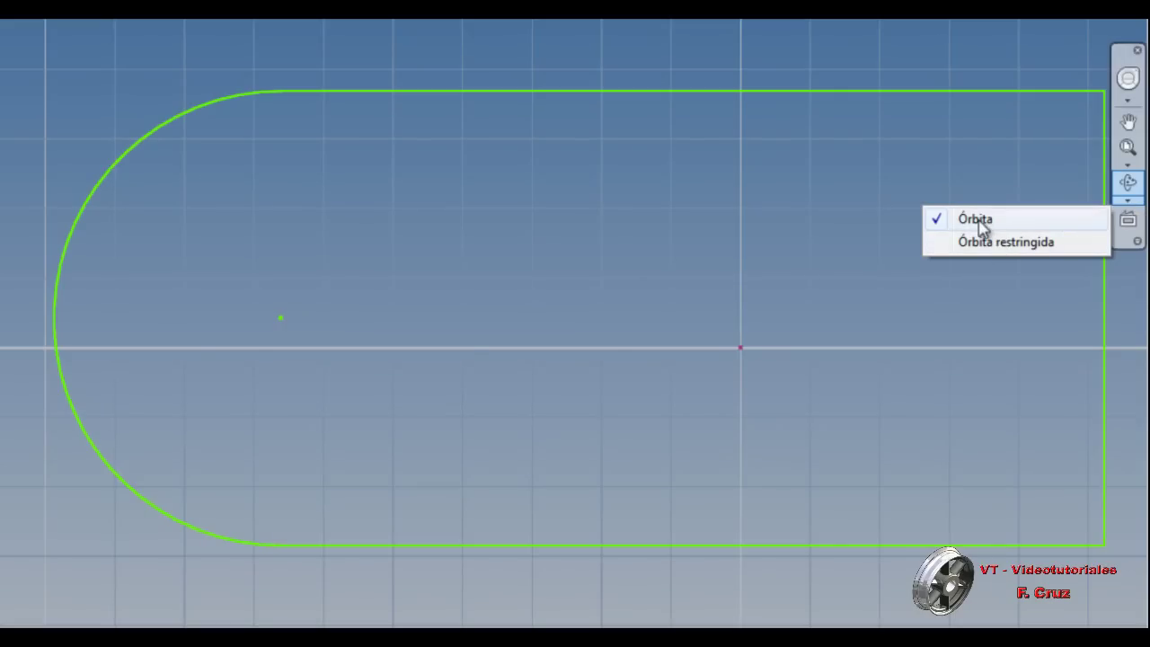
click(1025, 250)
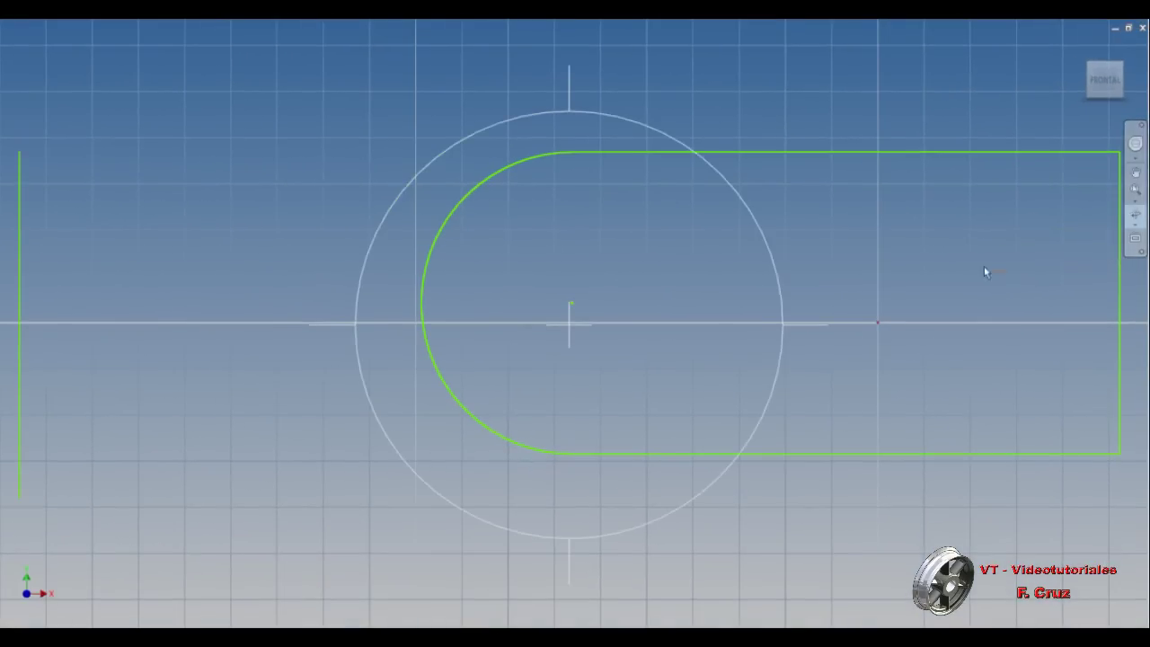
mouse_move(629, 359)
mouse_down()
mouse_move(635, 313)
mouse_move(634, 351)
mouse_up()
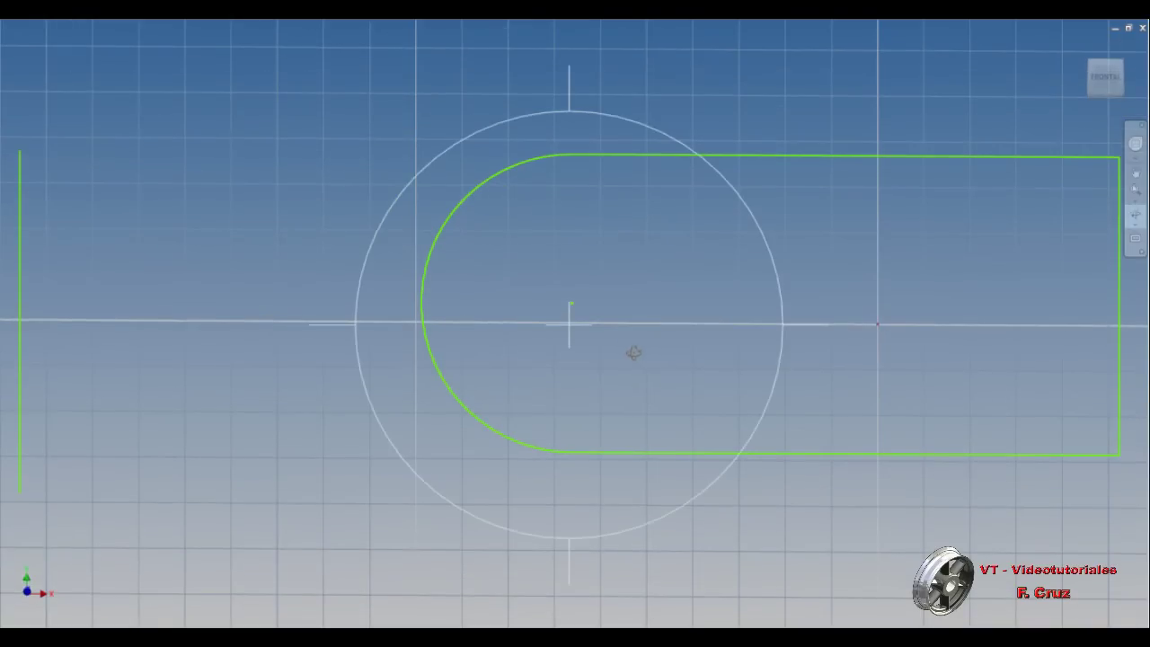
right_click(679, 341)
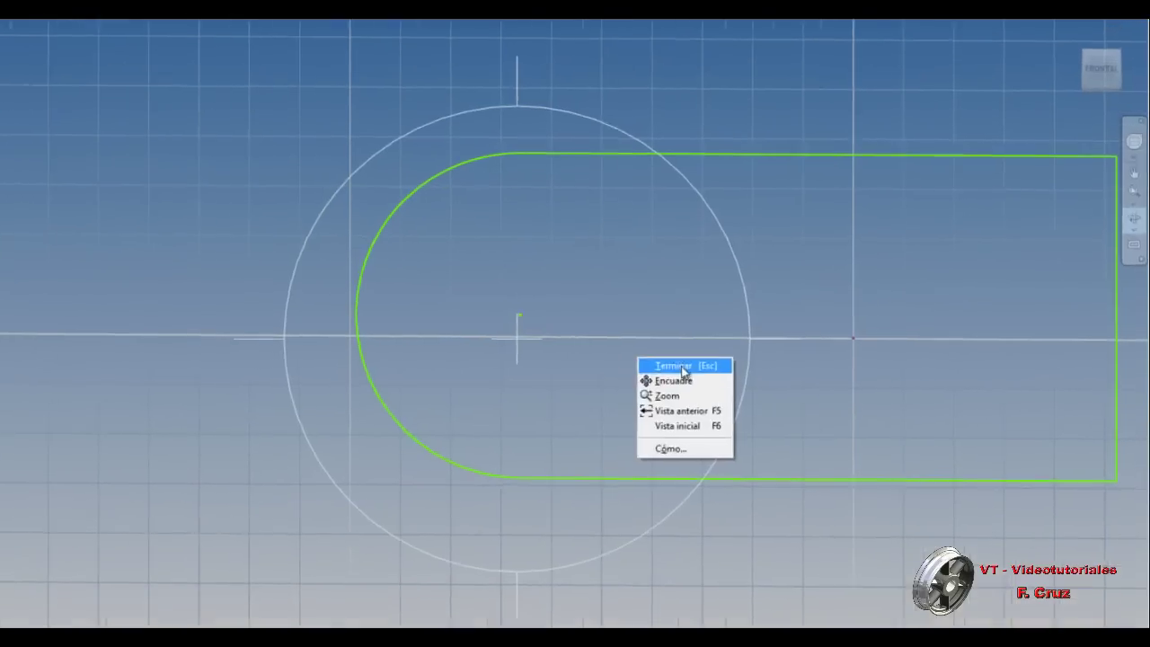
click(699, 346)
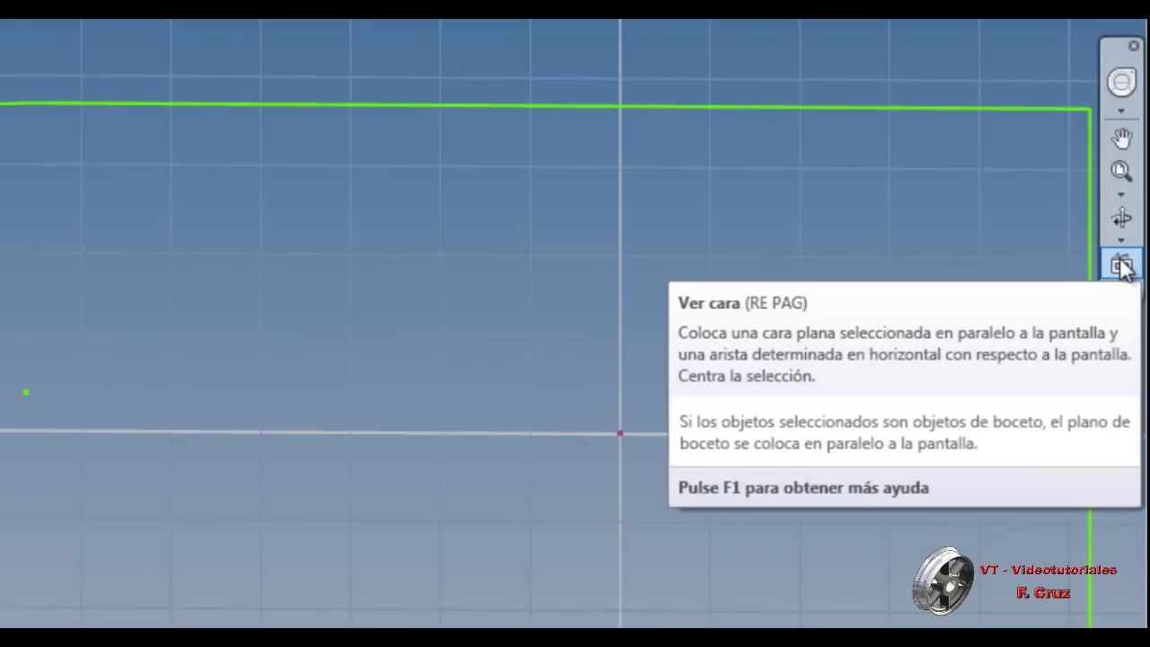
Align the view parallel to the sketch plane with Ver cara on the profile's upper line, and set the orbit tool back to Órbita
click(1122, 266)
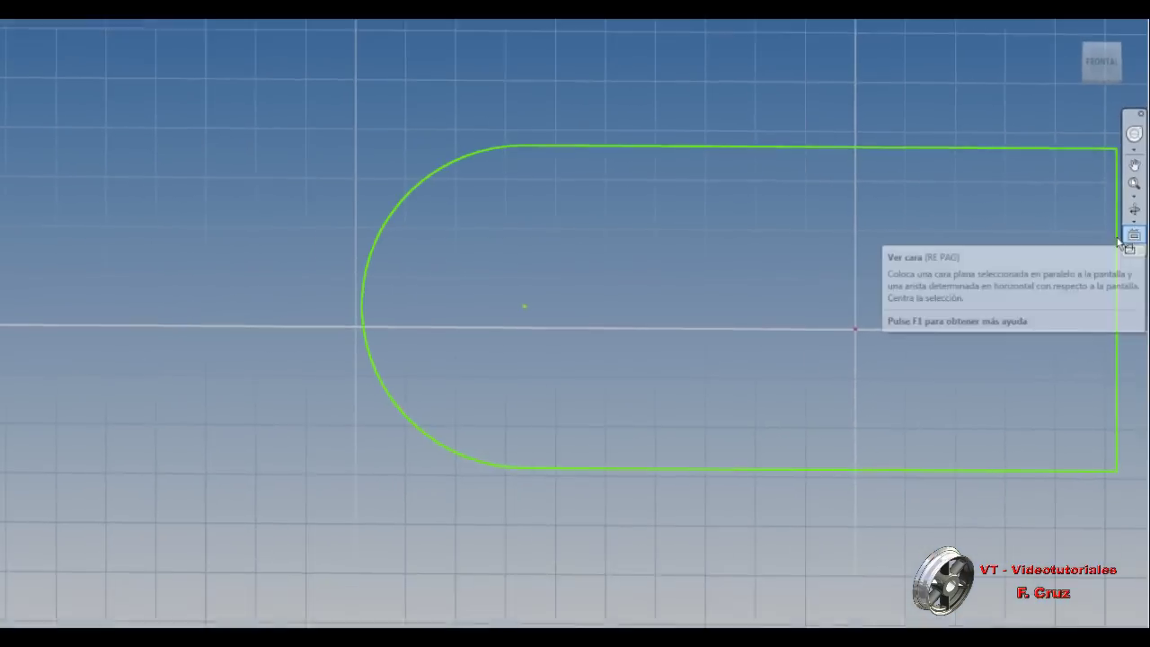
click(757, 150)
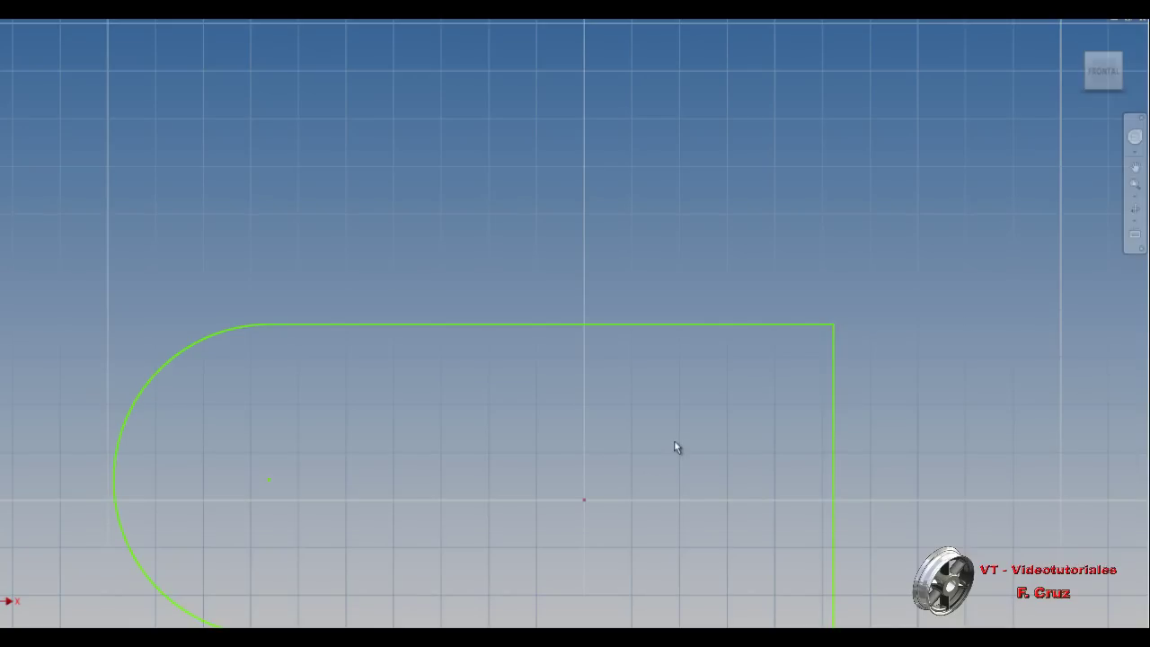
middle_drag(594, 437, 788, 302)
scroll(755, 335, down, 3)
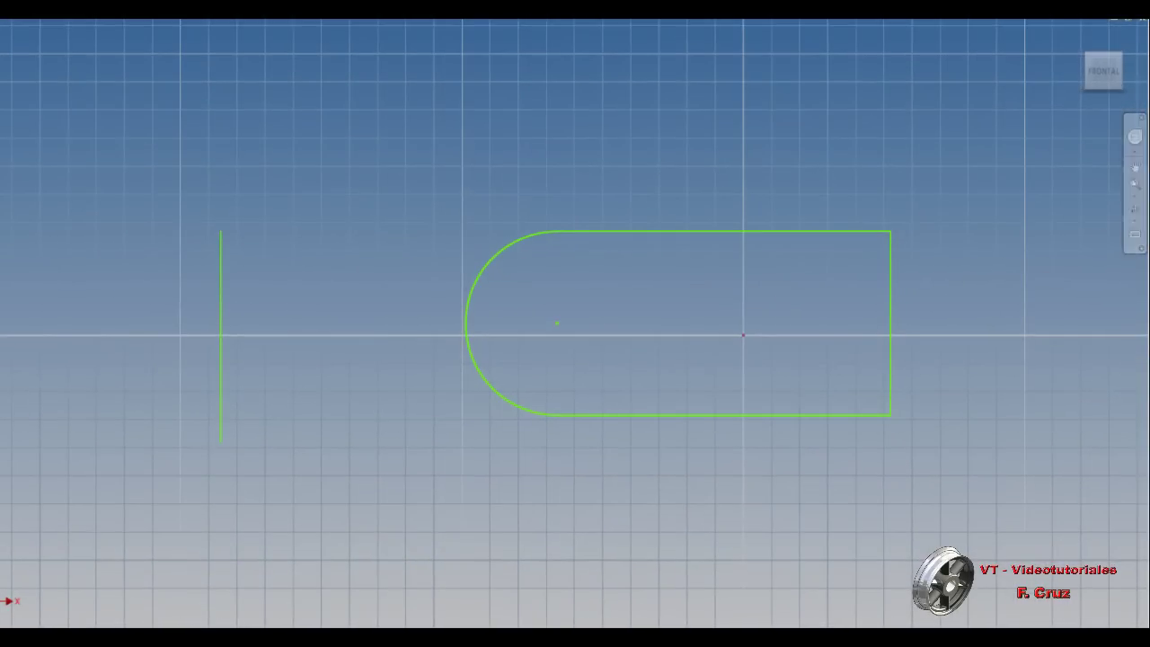
click(1137, 222)
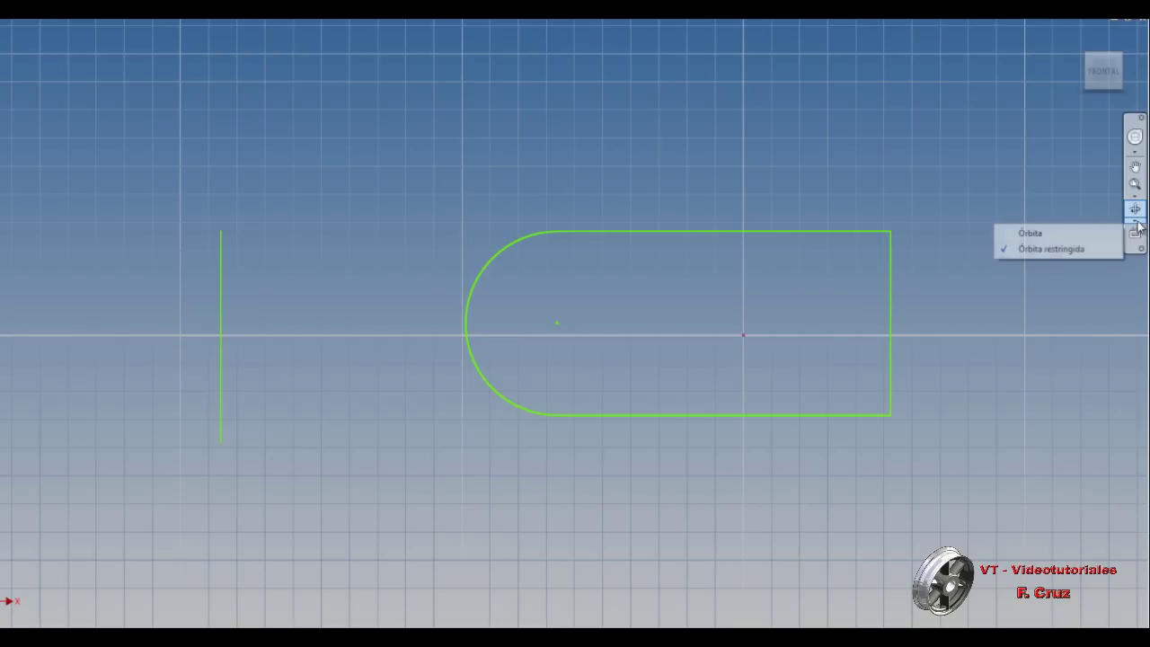
click(1058, 233)
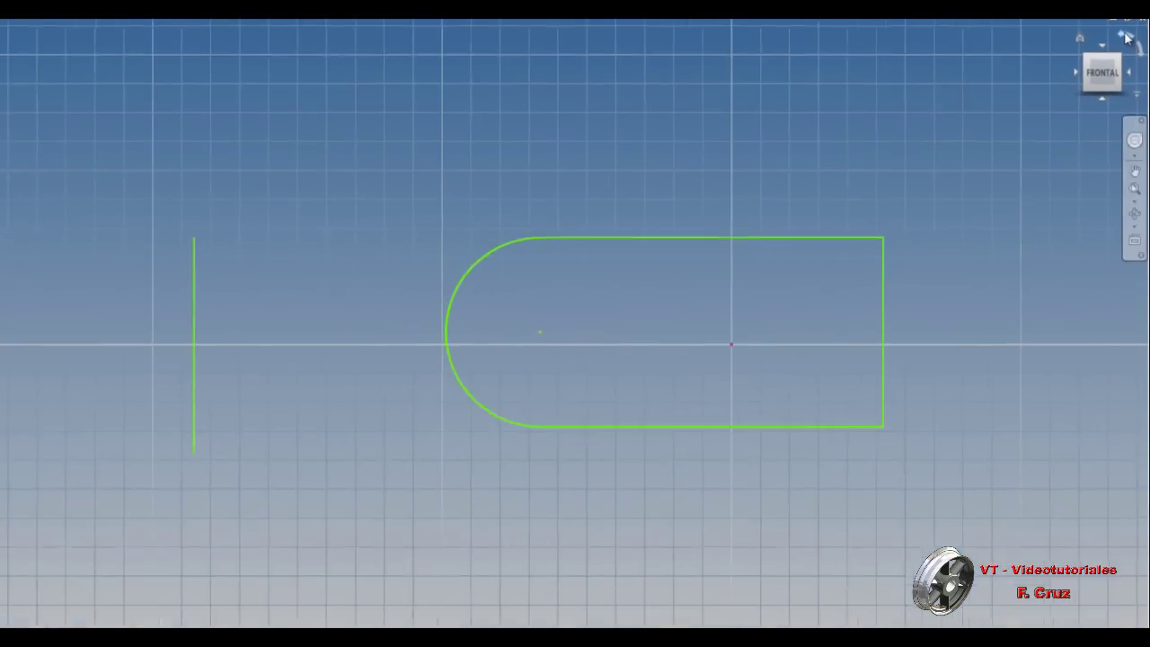
Rotate the frontal view two quarter turns with the ViewCube, turn it back to its original orientation, and fit all geometry in view
click(1105, 61)
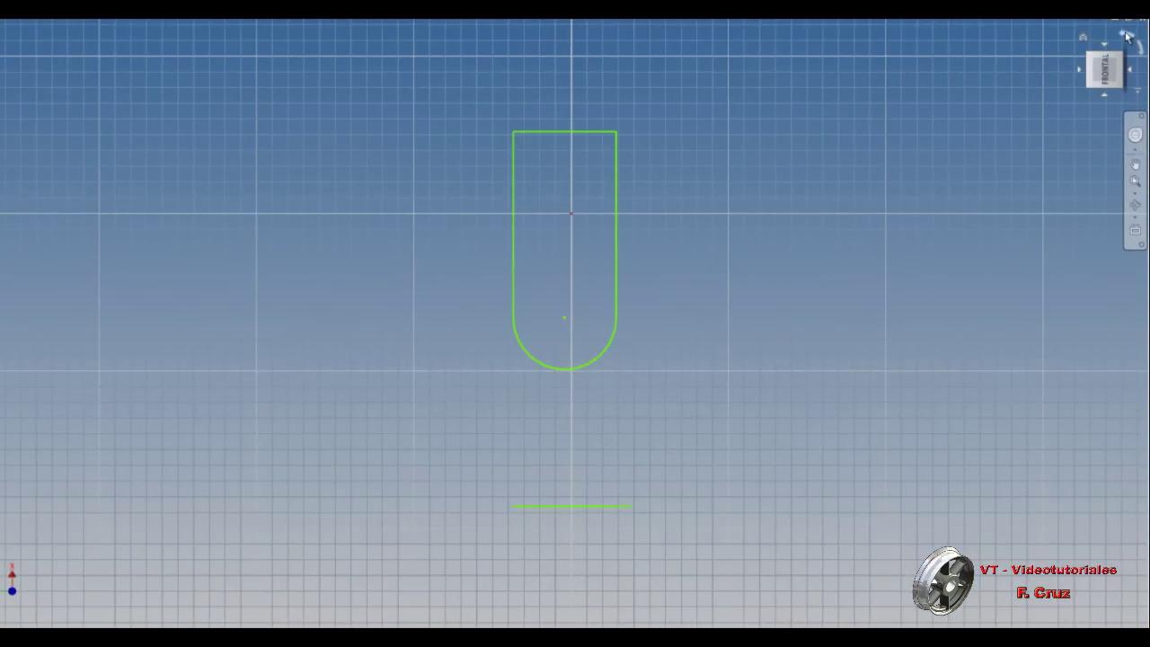
click(1127, 36)
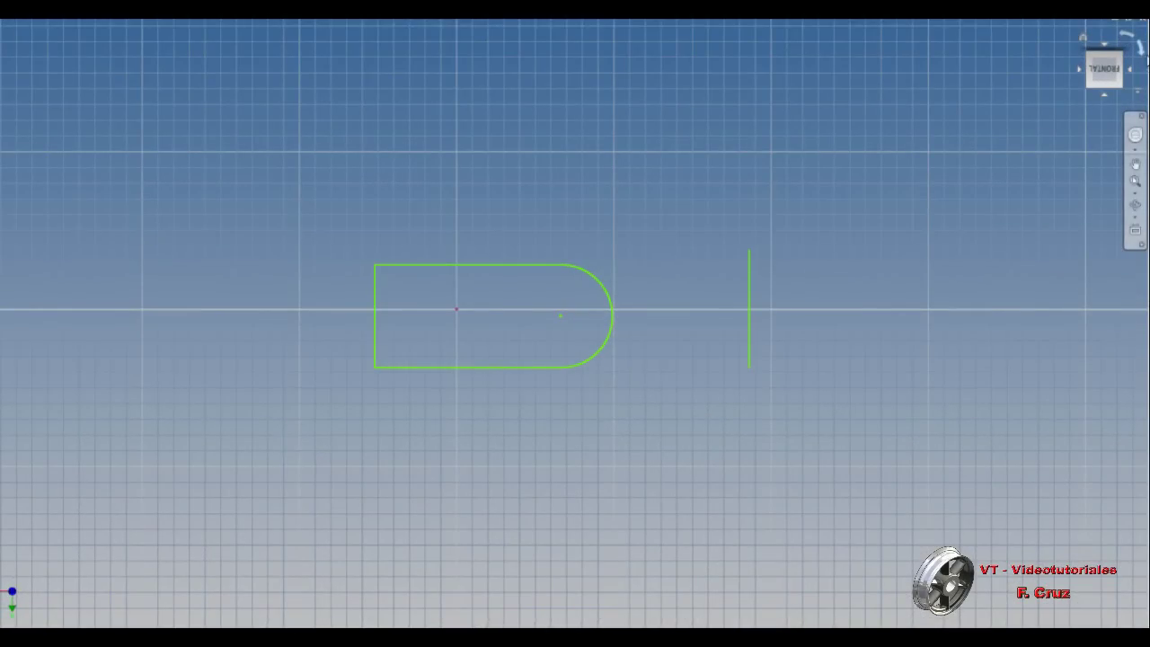
click(1141, 52)
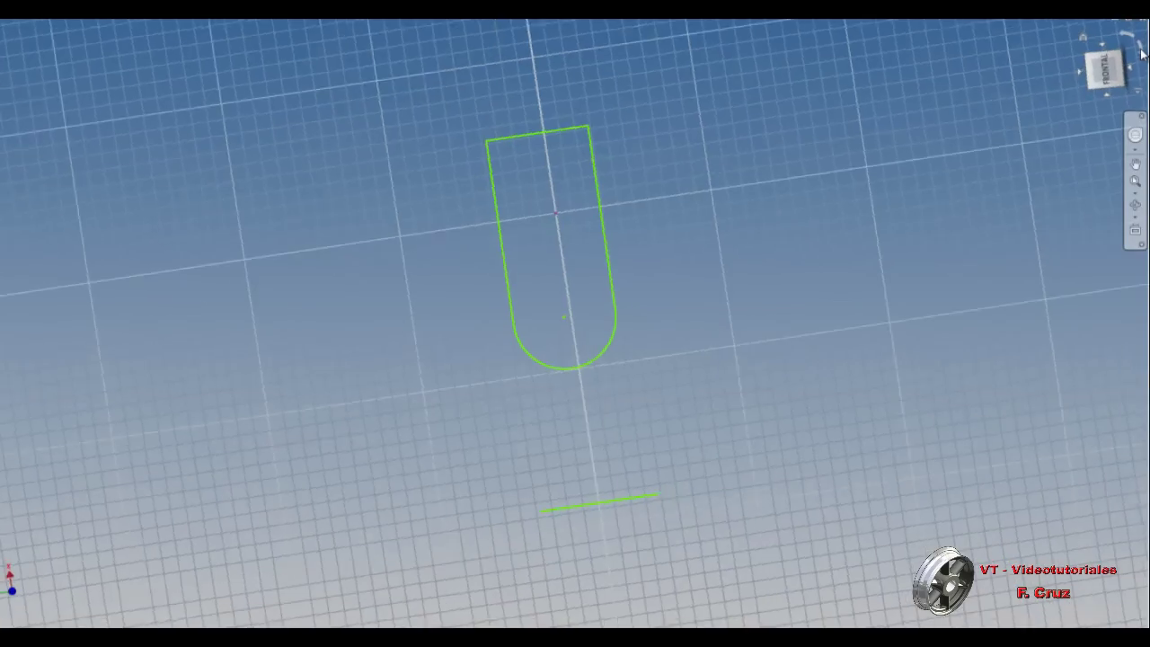
click(1141, 52)
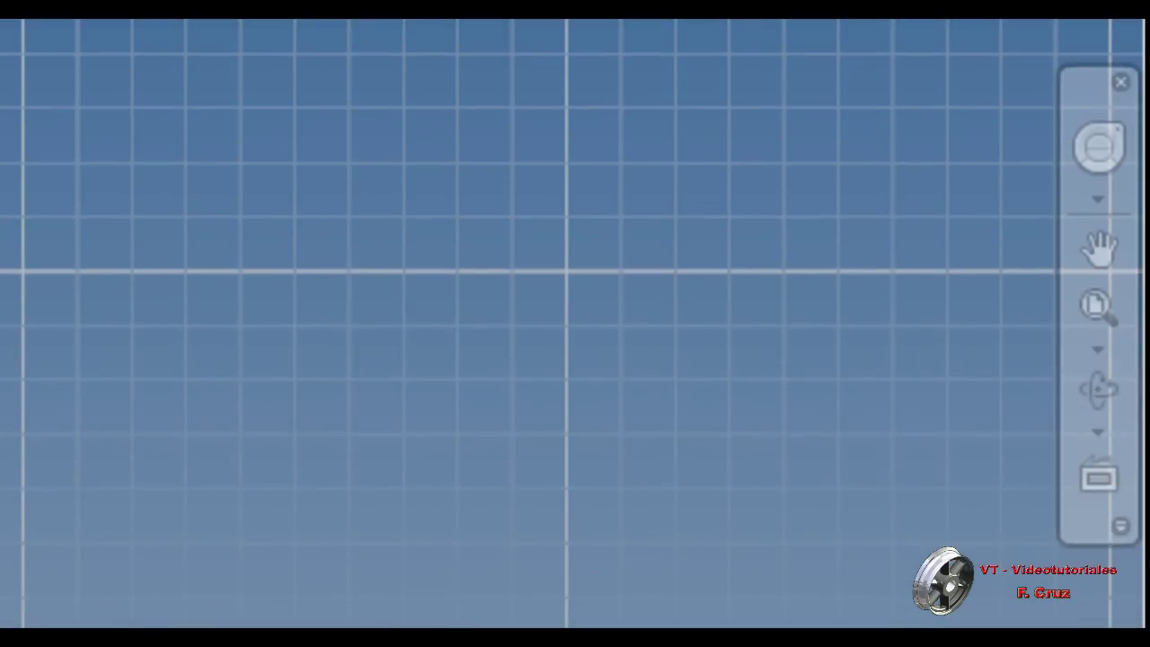
click(1097, 307)
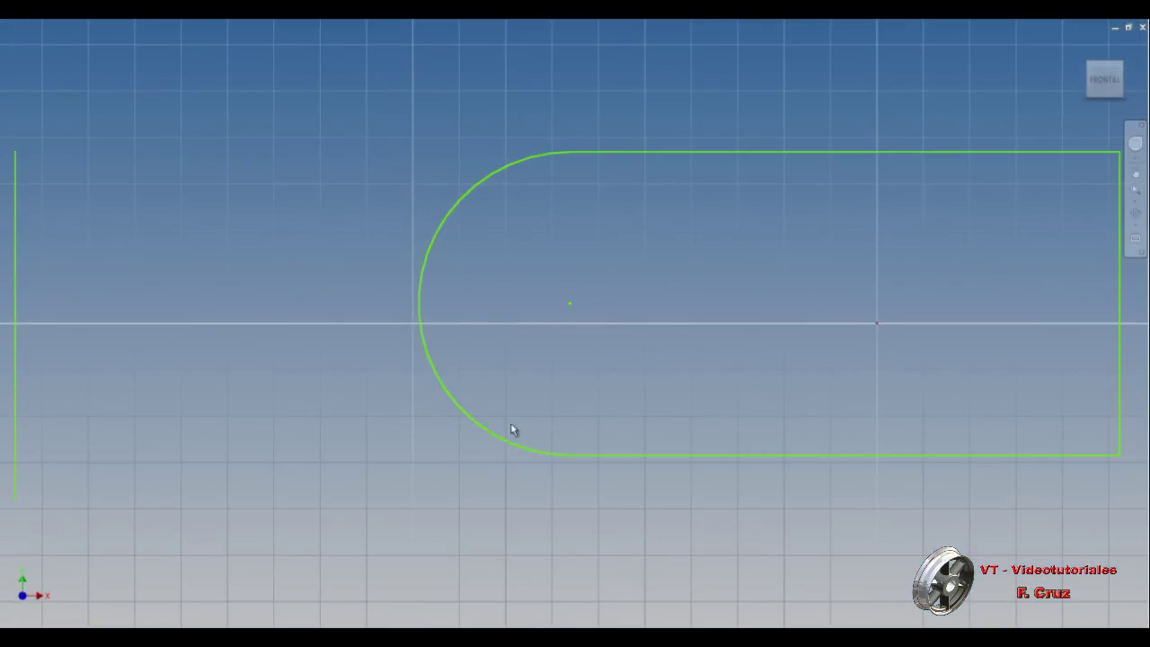
Delete the separate vertical line beside the profile's rounded end, and leave the whole profile centred in view
click(22, 401)
key(Delete)
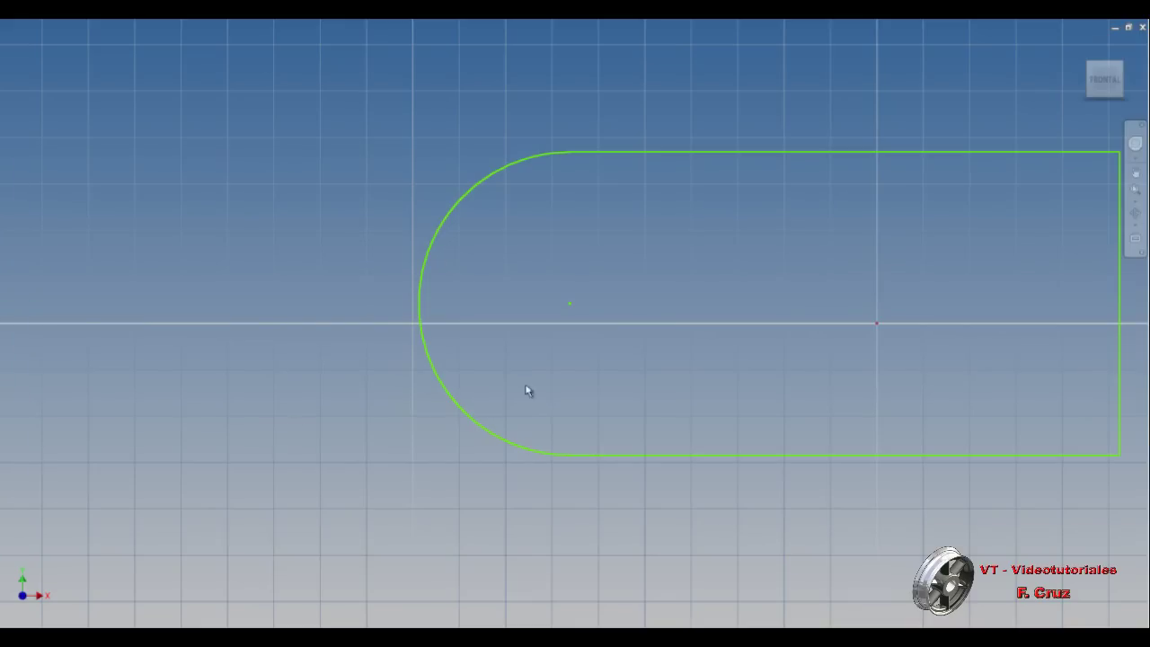
click(1136, 190)
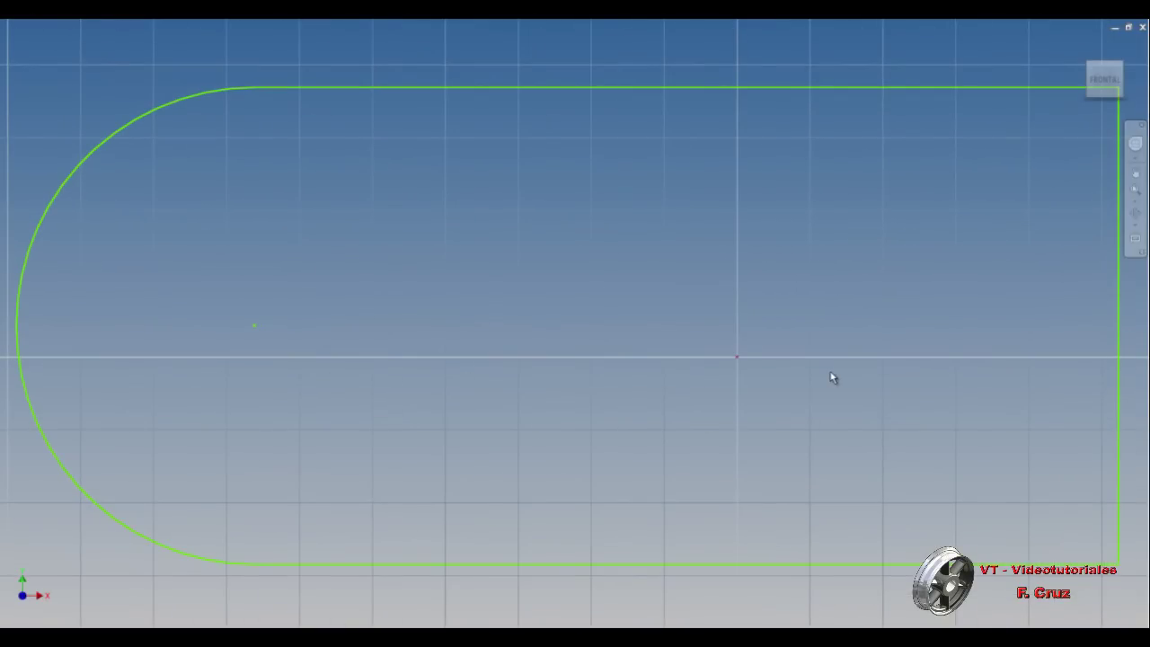
scroll(689, 304, down, 5)
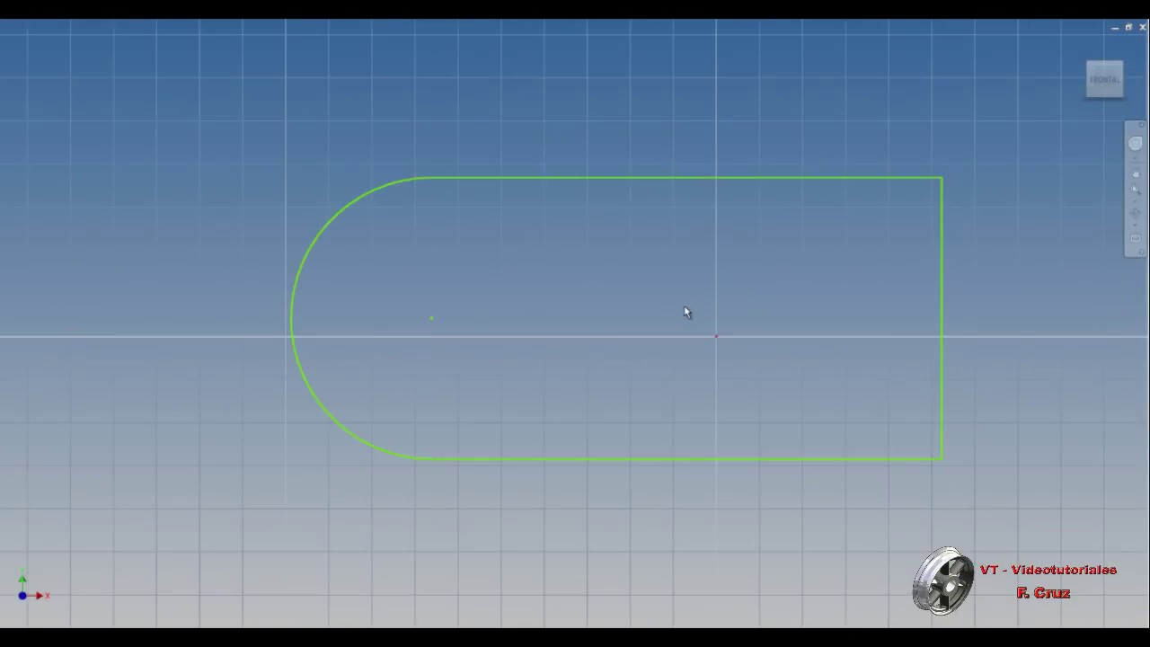
middle_drag(691, 321, 559, 291)
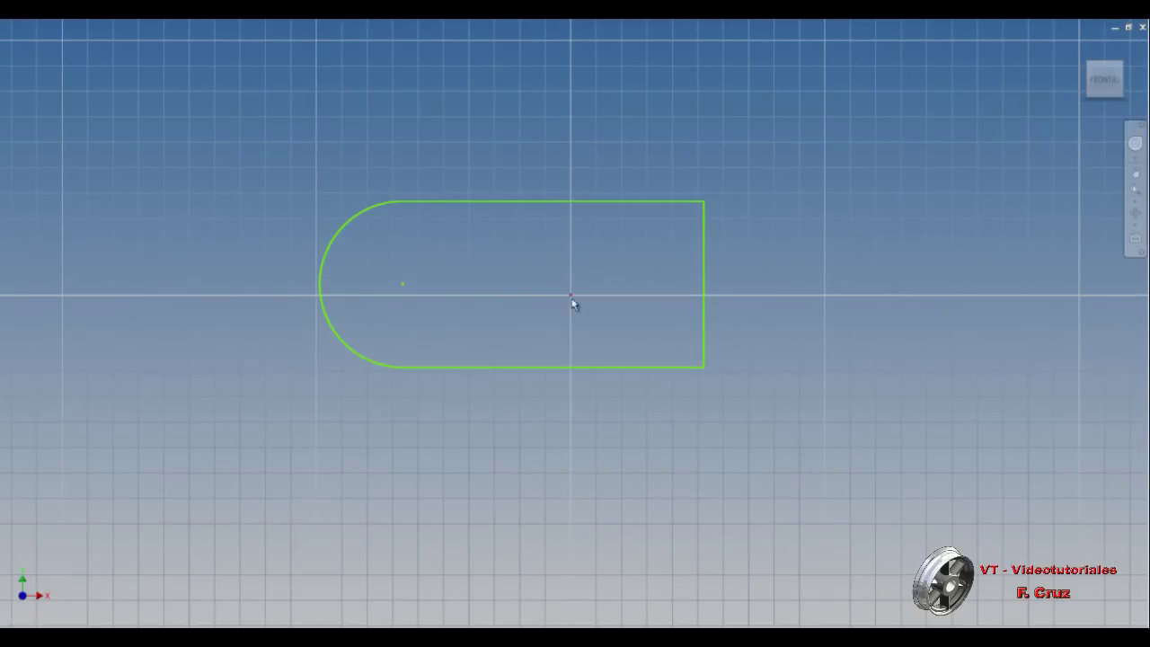